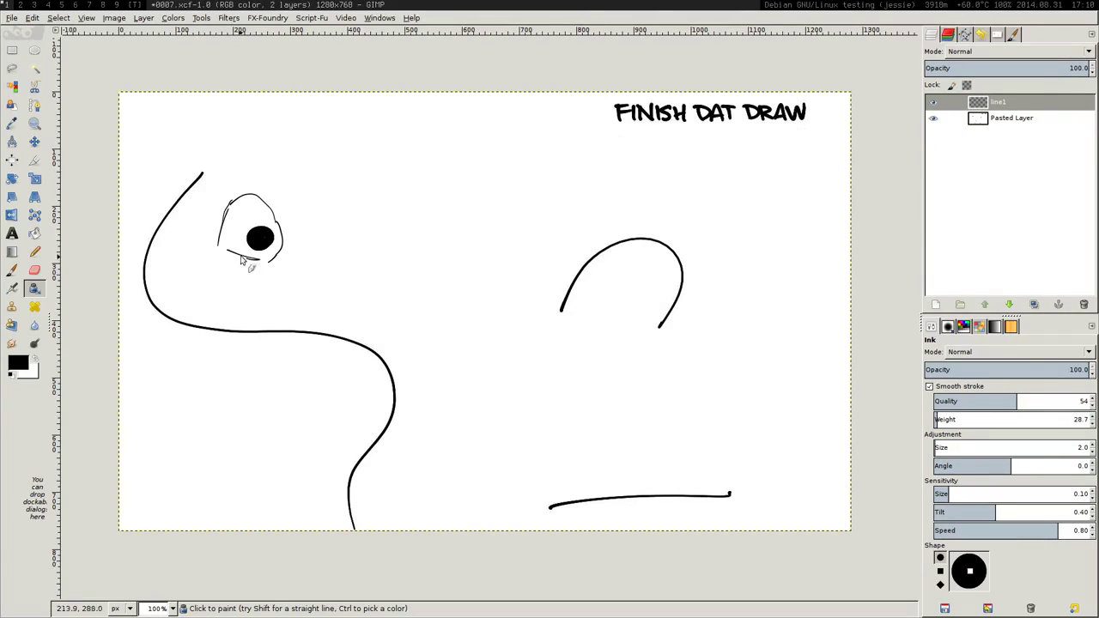
# - Ink the left character's body, bent legs and paws sitting on the long curved line, redoing one misplaced stroke
pyautogui.moveTo(284, 257); pyautogui.dragTo(317, 323)
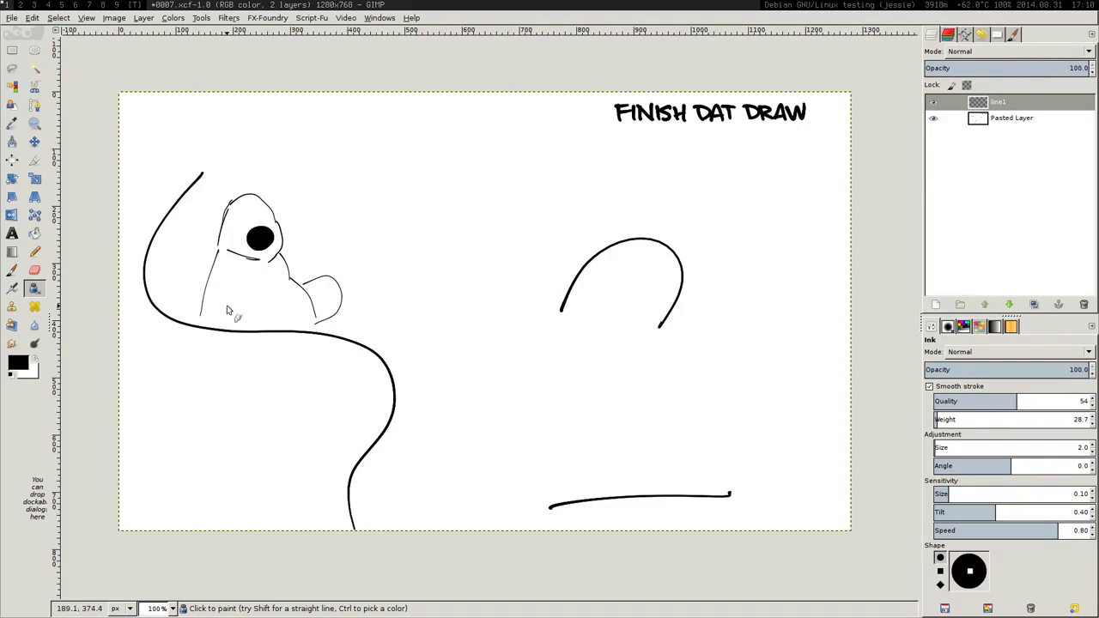
pyautogui.moveTo(227, 306)
pyautogui.mouseDown()
pyautogui.moveTo(253, 280)
pyautogui.moveTo(303, 325)
pyautogui.moveTo(288, 307)
pyautogui.moveTo(298, 321)
pyautogui.moveTo(227, 326)
pyautogui.moveTo(247, 308)
pyautogui.moveTo(262, 323)
pyautogui.moveTo(207, 324)
pyautogui.moveTo(238, 295)
pyautogui.moveTo(218, 324)
pyautogui.mouseUp()
pyautogui.hotkey('ctrl', 'z')
pyautogui.moveTo(248, 277); pyautogui.dragTo(237, 299)
pyautogui.moveTo(248, 280)
pyautogui.mouseDown()
pyautogui.moveTo(214, 298)
pyautogui.moveTo(212, 270)
pyautogui.moveTo(205, 319)
pyautogui.mouseUp()
pyautogui.moveTo(329, 272)
pyautogui.mouseDown()
pyautogui.moveTo(347, 299)
pyautogui.moveTo(319, 277)
pyautogui.mouseUp()
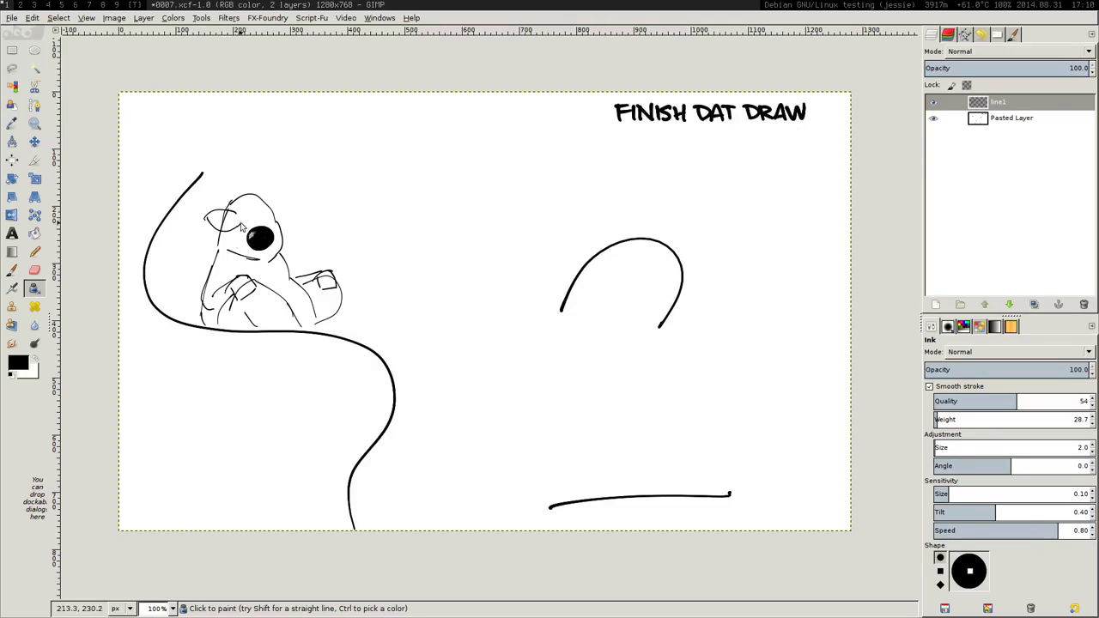
# - Draw two round eyes with dot pupils on either side of the left character's head and refine its mouth line
pyautogui.moveTo(229, 212)
pyautogui.mouseDown()
pyautogui.moveTo(229, 226)
pyautogui.moveTo(204, 225)
pyautogui.moveTo(275, 217)
pyautogui.mouseUp()
pyautogui.hotkey('ctrl', 'z')
pyautogui.hotkey('ctrl', 'z')
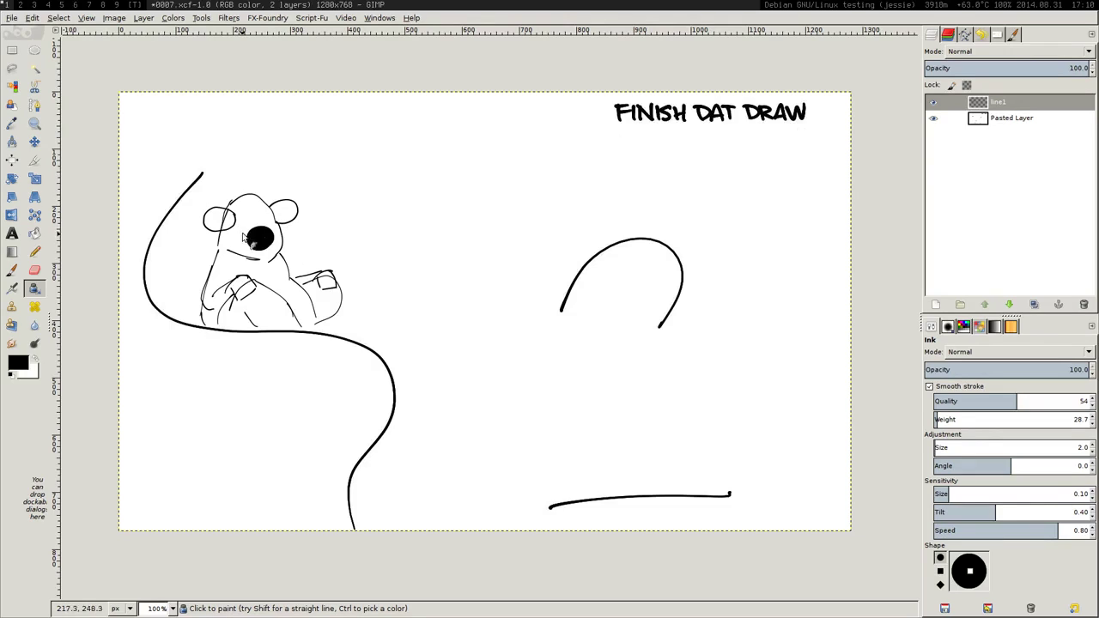
pyautogui.moveTo(248, 256); pyautogui.dragTo(263, 261)
pyautogui.click(289, 211)
pyautogui.click(216, 220)
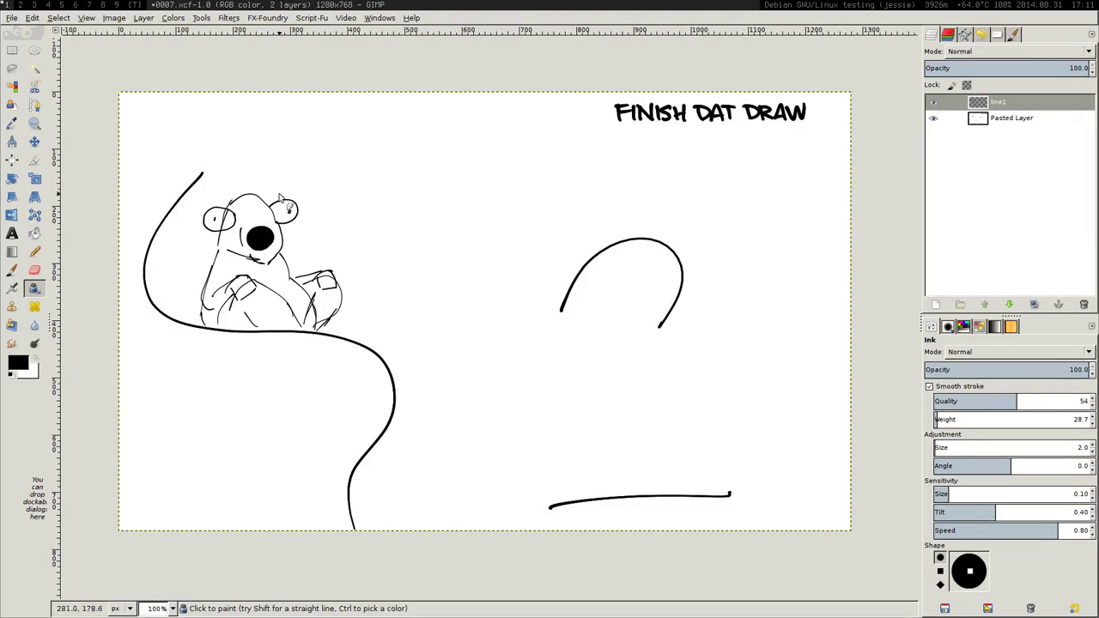
# - Draw a pointed tree hollow around the left character and add broken parallel lines as its outer rim
pyautogui.moveTo(204, 172)
pyautogui.mouseDown()
pyautogui.moveTo(278, 120)
pyautogui.moveTo(325, 106)
pyautogui.moveTo(330, 160)
pyautogui.moveTo(317, 175)
pyautogui.moveTo(304, 261)
pyautogui.mouseUp()
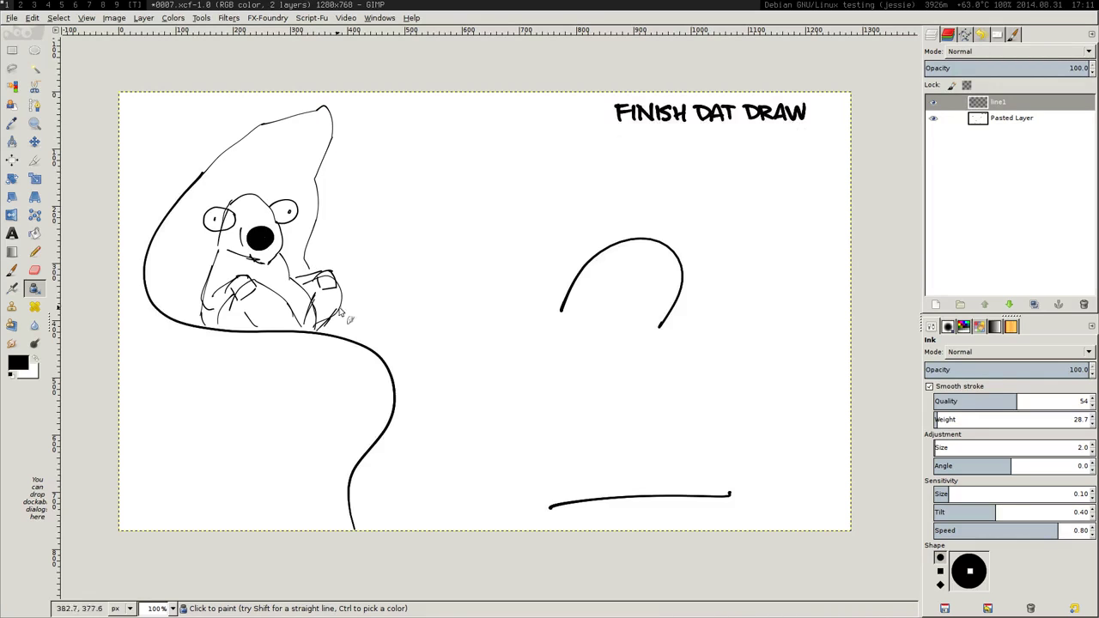
pyautogui.moveTo(341, 312); pyautogui.dragTo(361, 344)
pyautogui.moveTo(347, 110)
pyautogui.mouseDown()
pyautogui.moveTo(330, 233)
pyautogui.moveTo(354, 326)
pyautogui.mouseUp()
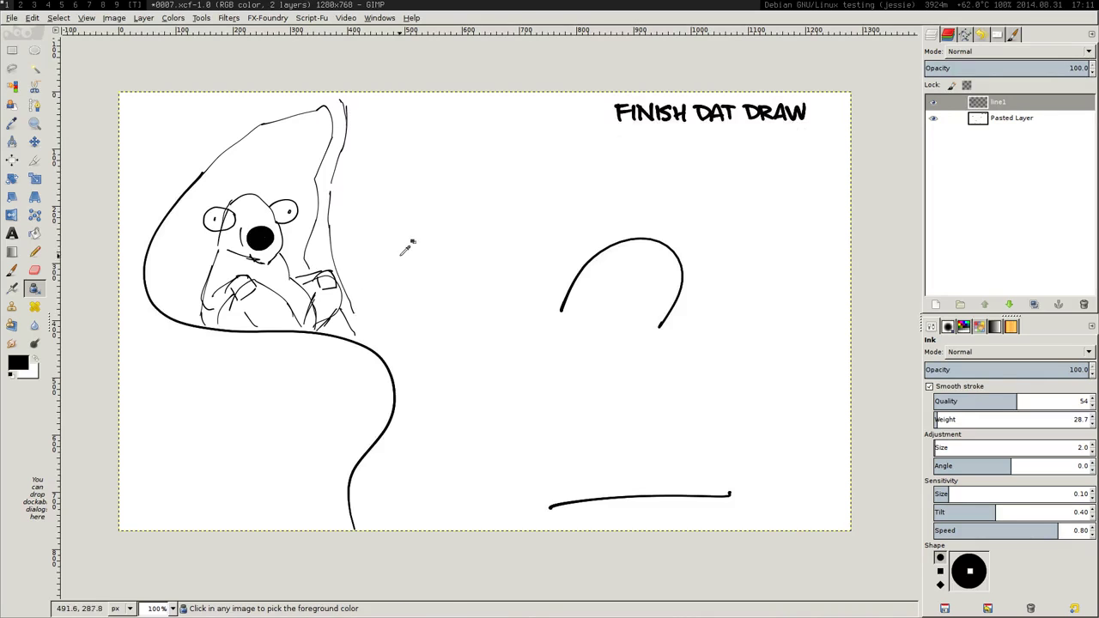
pyautogui.hotkey('ctrl', 'z')
pyautogui.moveTo(332, 225)
pyautogui.mouseDown()
pyautogui.moveTo(325, 260)
pyautogui.moveTo(361, 317)
pyautogui.moveTo(374, 300)
pyautogui.moveTo(355, 306)
pyautogui.moveTo(331, 245)
pyautogui.moveTo(369, 344)
pyautogui.mouseUp()
pyautogui.moveTo(235, 118); pyautogui.dragTo(144, 222)
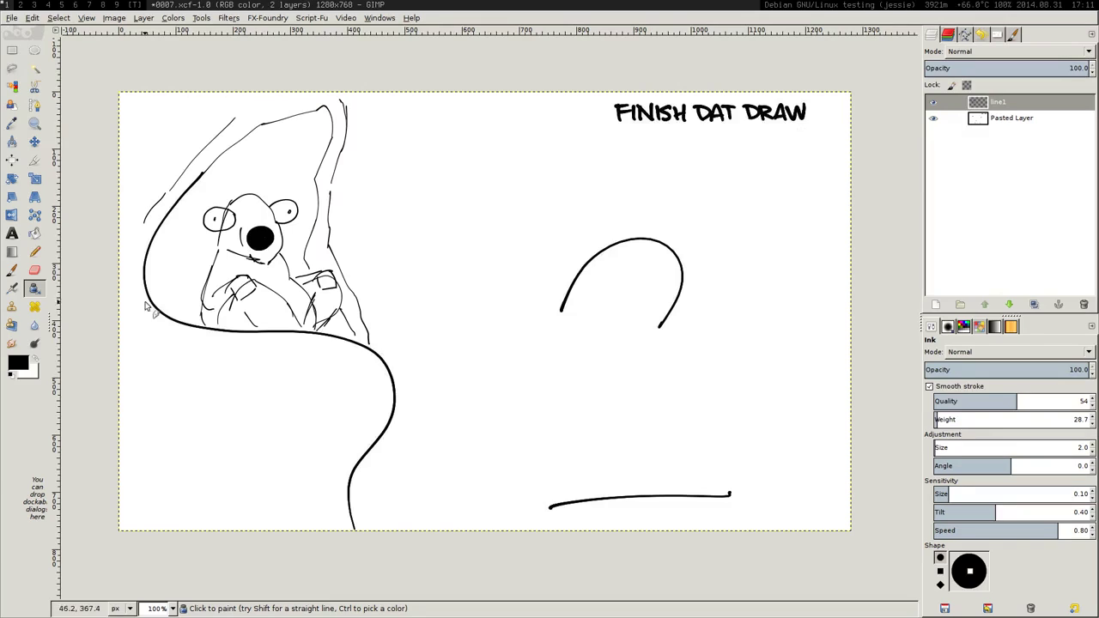
pyautogui.moveTo(132, 297); pyautogui.dragTo(177, 355)
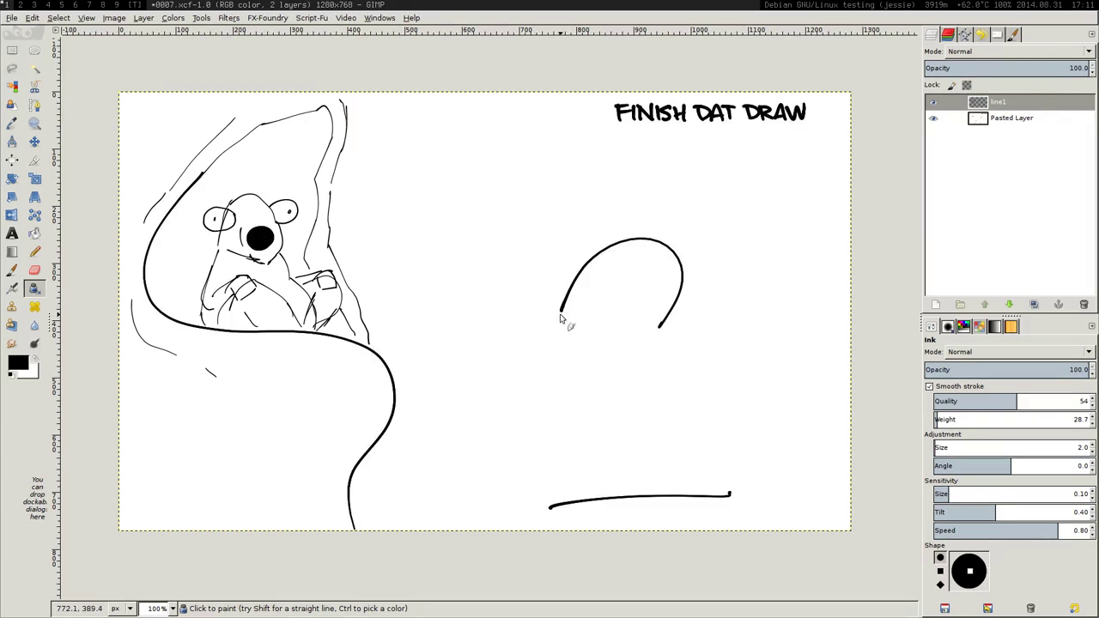
# - Close the right character's head below the arch, and add an oval nose and two round eyes with pupils
pyautogui.moveTo(559, 316)
pyautogui.mouseDown()
pyautogui.moveTo(570, 370)
pyautogui.moveTo(636, 367)
pyautogui.moveTo(661, 328)
pyautogui.mouseUp()
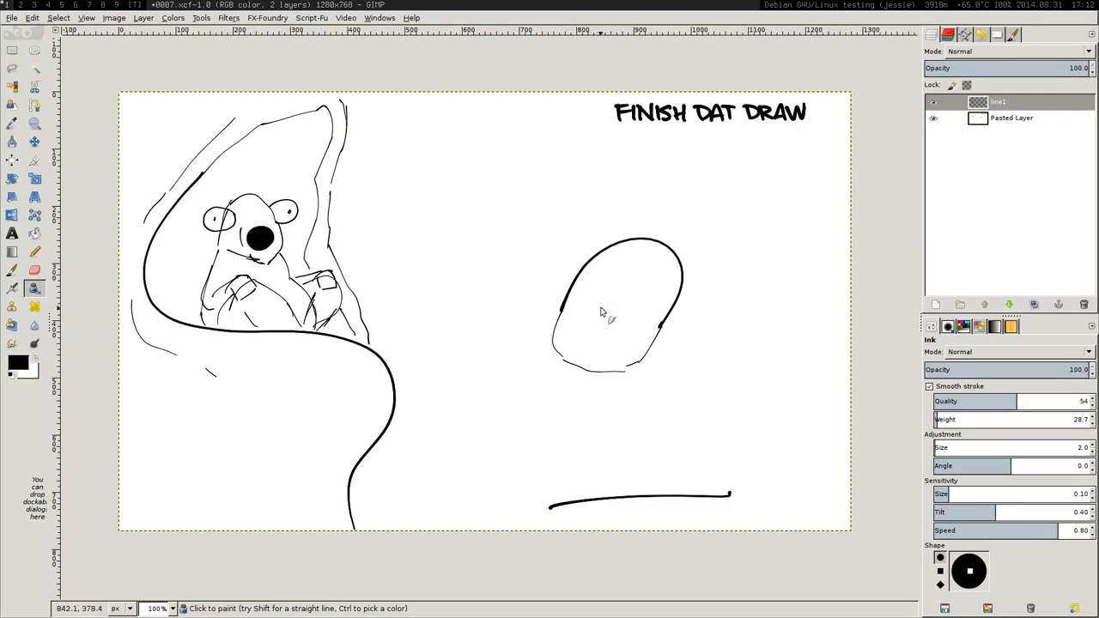
pyautogui.moveTo(601, 312)
pyautogui.mouseDown()
pyautogui.moveTo(599, 350)
pyautogui.moveTo(592, 317)
pyautogui.mouseUp()
pyautogui.moveTo(597, 248); pyautogui.dragTo(573, 283)
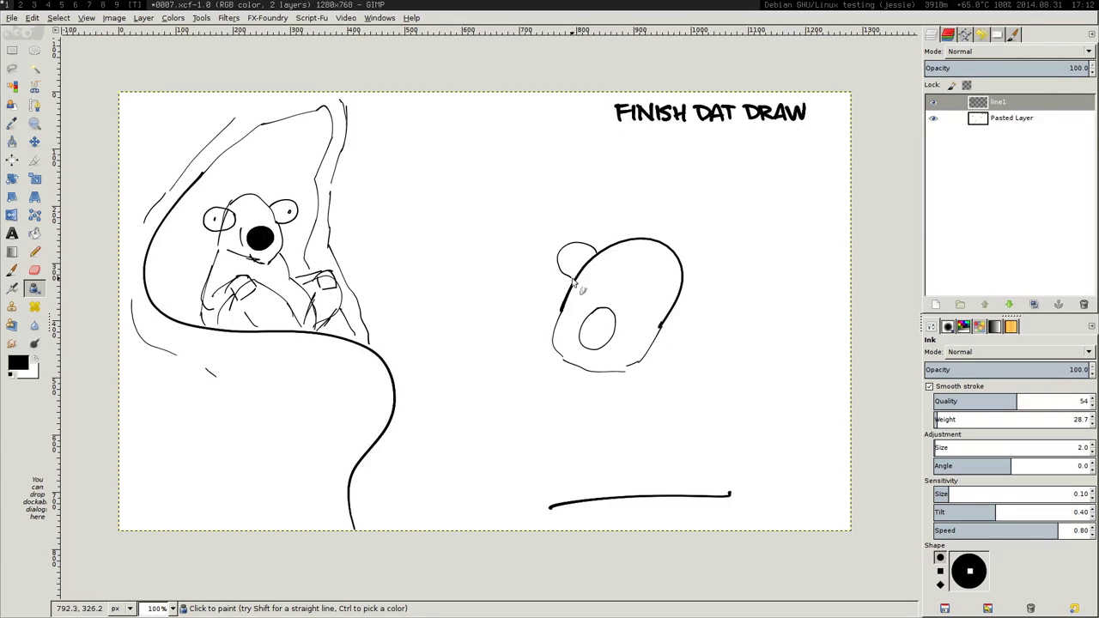
pyautogui.moveTo(649, 283)
pyautogui.mouseDown()
pyautogui.moveTo(646, 293)
pyautogui.moveTo(688, 299)
pyautogui.mouseUp()
pyautogui.hotkey('ctrl', 'z')
pyautogui.hotkey('ctrl', 'z')
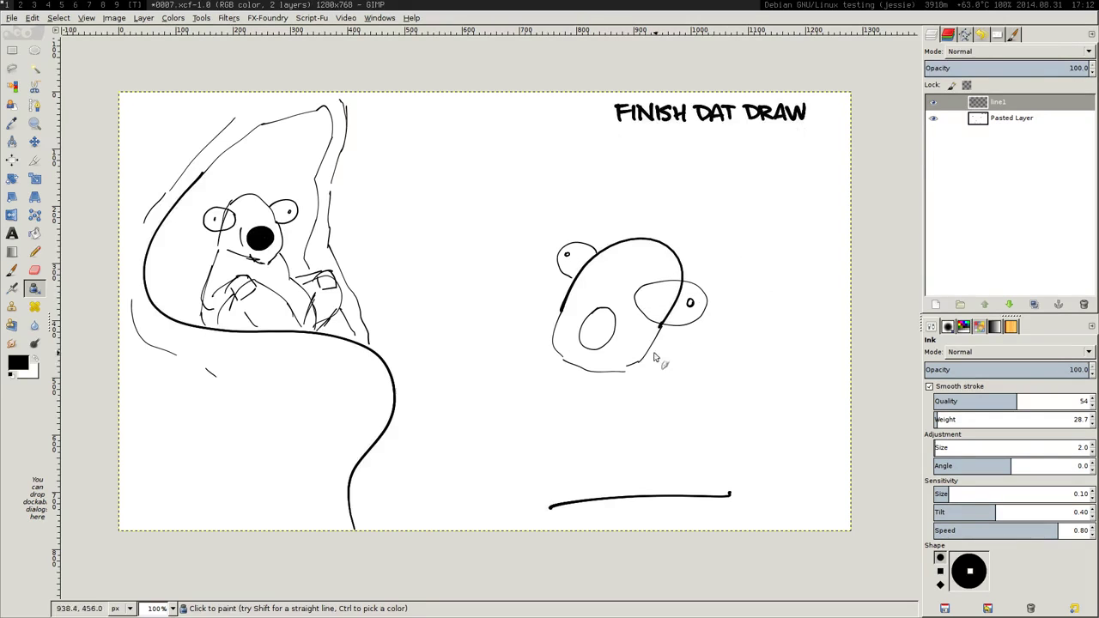
# - Draw the right character's torso and bent legs down to the ground line, undoing the strokes that miss
pyautogui.moveTo(554, 347); pyautogui.dragTo(503, 507)
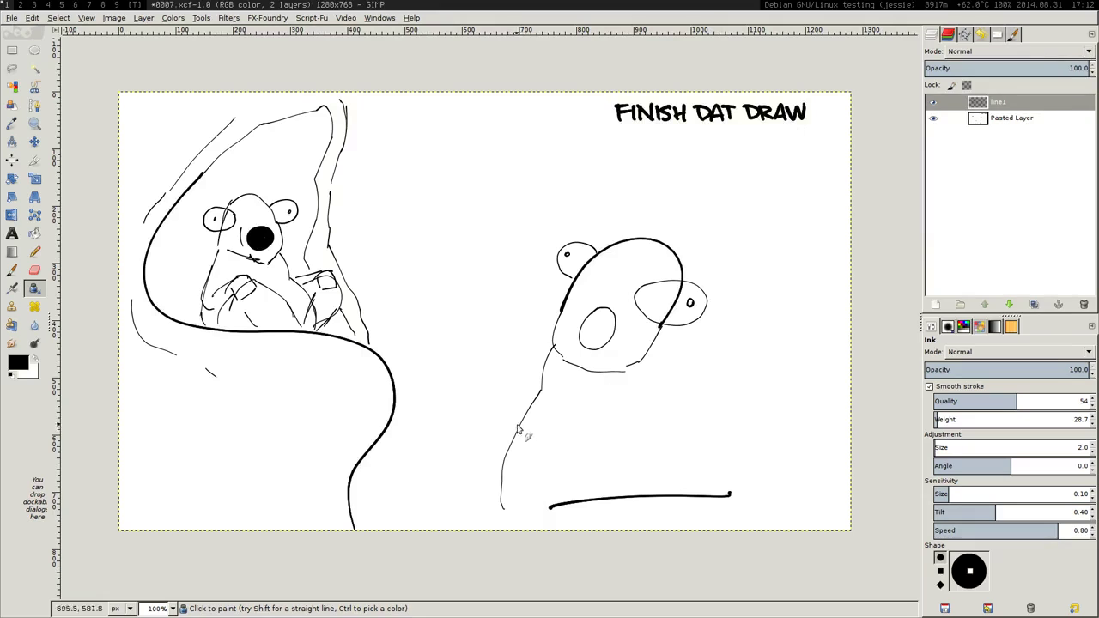
pyautogui.hotkey('ctrl', 'z')
pyautogui.moveTo(539, 388); pyautogui.dragTo(526, 504)
pyautogui.hotkey('ctrl', 'z')
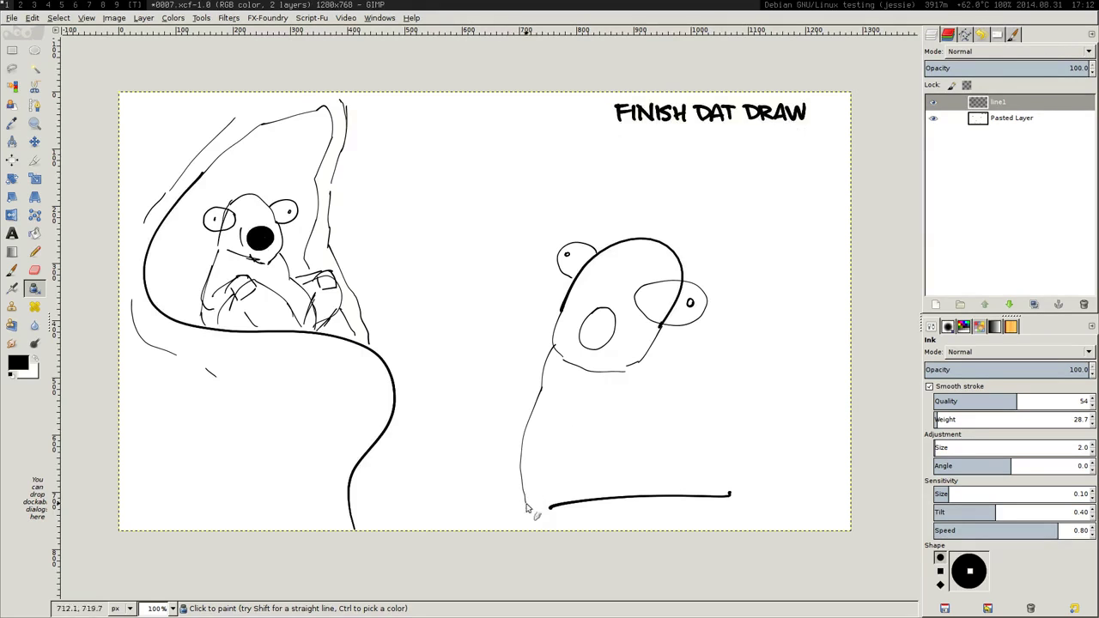
pyautogui.moveTo(525, 433)
pyautogui.mouseDown()
pyautogui.moveTo(481, 458)
pyautogui.moveTo(519, 503)
pyautogui.mouseUp()
pyautogui.moveTo(680, 455)
pyautogui.mouseDown()
pyautogui.moveTo(626, 412)
pyautogui.moveTo(546, 509)
pyautogui.mouseUp()
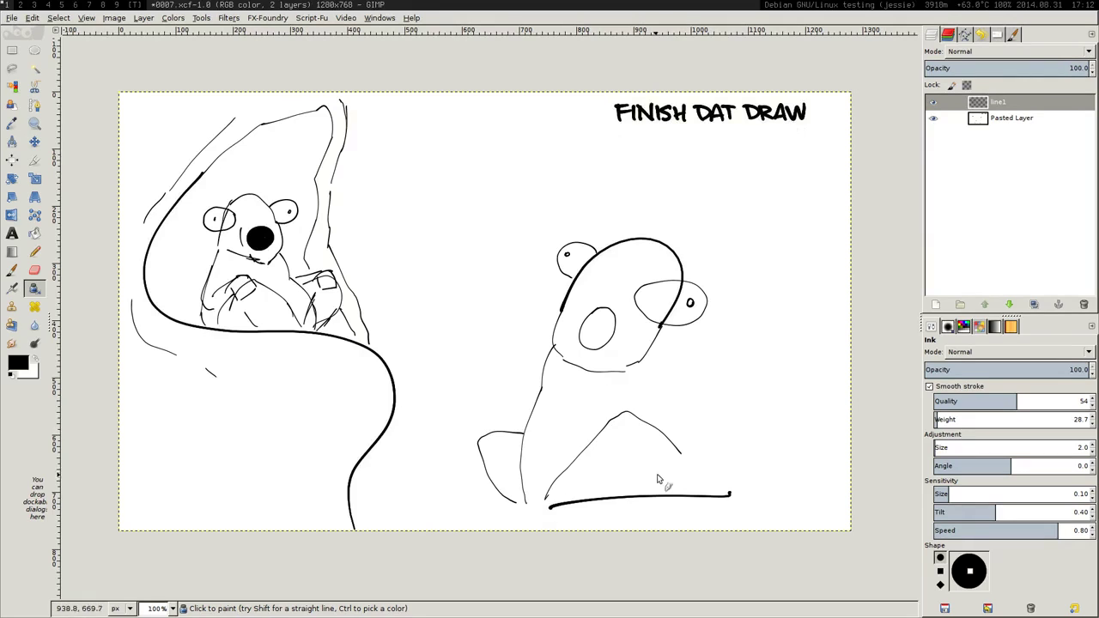
pyautogui.moveTo(644, 459); pyautogui.dragTo(615, 495)
pyautogui.moveTo(653, 352); pyautogui.dragTo(708, 479)
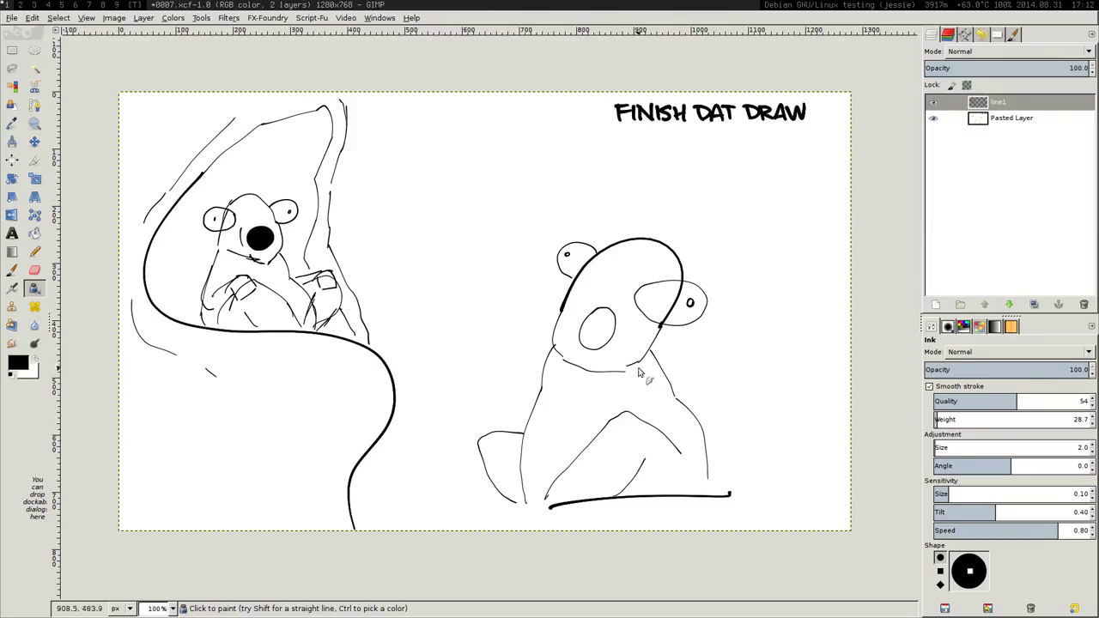
# - Draw the right character's arm and the paws resting on both knees
pyautogui.moveTo(614, 405)
pyautogui.mouseDown()
pyautogui.moveTo(616, 445)
pyautogui.moveTo(641, 426)
pyautogui.moveTo(614, 406)
pyautogui.moveTo(674, 419)
pyautogui.mouseUp()
pyautogui.moveTo(668, 378); pyautogui.dragTo(684, 449)
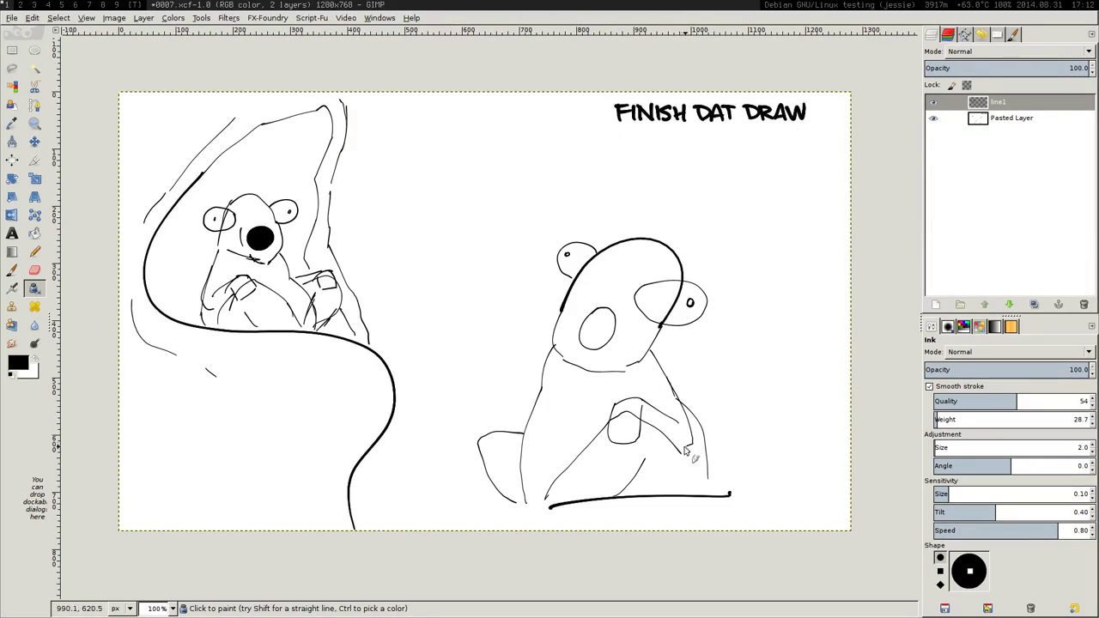
pyautogui.moveTo(498, 422)
pyautogui.mouseDown()
pyautogui.moveTo(500, 458)
pyautogui.moveTo(514, 429)
pyautogui.mouseUp()
pyautogui.moveTo(490, 426); pyautogui.dragTo(525, 422)
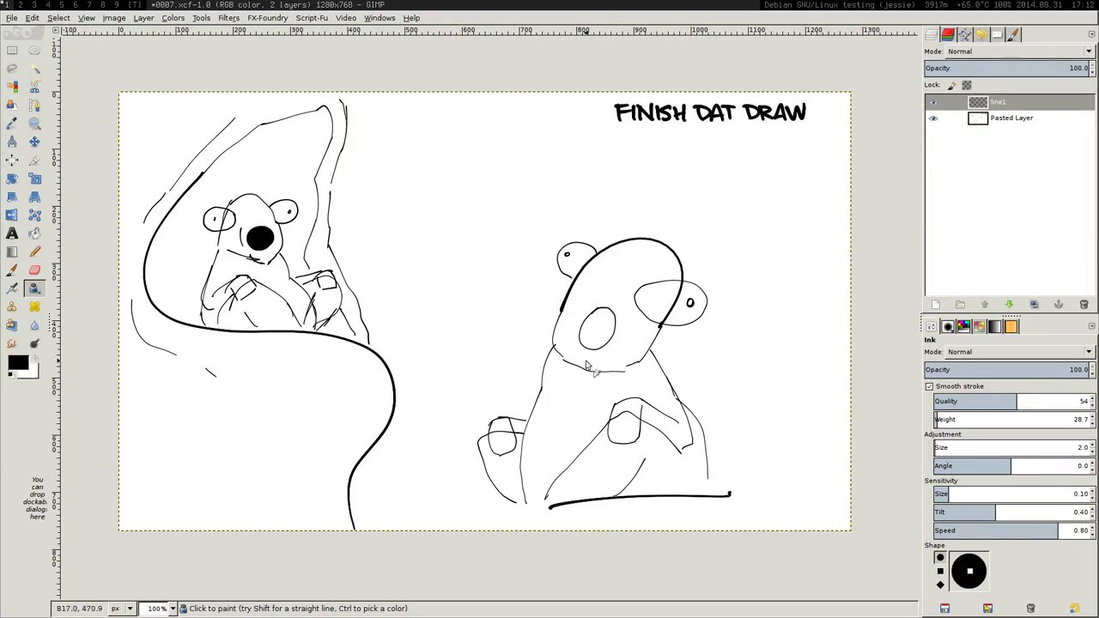
# - Outline a pointed tree hollow around the right character, with its trunk edge and broken outer rim lines
pyautogui.moveTo(724, 477); pyautogui.dragTo(730, 495)
pyautogui.moveTo(491, 481); pyautogui.dragTo(471, 525)
pyautogui.moveTo(750, 477)
pyautogui.mouseDown()
pyautogui.moveTo(729, 519)
pyautogui.moveTo(753, 476)
pyautogui.moveTo(728, 440)
pyautogui.moveTo(737, 411)
pyautogui.moveTo(723, 478)
pyautogui.moveTo(706, 415)
pyautogui.moveTo(735, 318)
pyautogui.moveTo(705, 220)
pyautogui.moveTo(622, 161)
pyautogui.moveTo(614, 230)
pyautogui.moveTo(605, 143)
pyautogui.moveTo(627, 134)
pyautogui.moveTo(612, 140)
pyautogui.moveTo(613, 96)
pyautogui.mouseUp()
pyautogui.moveTo(736, 217); pyautogui.dragTo(754, 299)
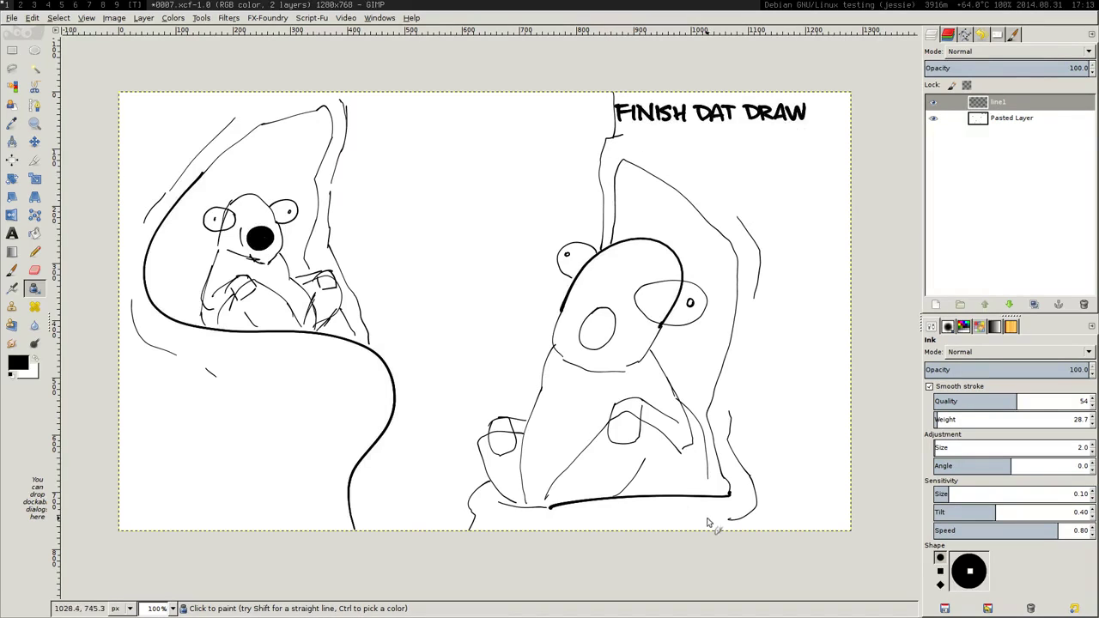
pyautogui.moveTo(711, 518); pyautogui.dragTo(635, 520)
# - Add long vertical bark lines to the right tree and short strokes along the hollow's upper rim
pyautogui.moveTo(773, 178)
pyautogui.mouseDown()
pyautogui.moveTo(794, 231)
pyautogui.moveTo(791, 268)
pyautogui.mouseUp()
pyautogui.moveTo(786, 292)
pyautogui.mouseDown()
pyautogui.moveTo(782, 433)
pyautogui.moveTo(820, 461)
pyautogui.moveTo(827, 506)
pyautogui.mouseUp()
pyautogui.moveTo(825, 320); pyautogui.dragTo(827, 234)
pyautogui.moveTo(628, 135); pyautogui.dragTo(704, 185)
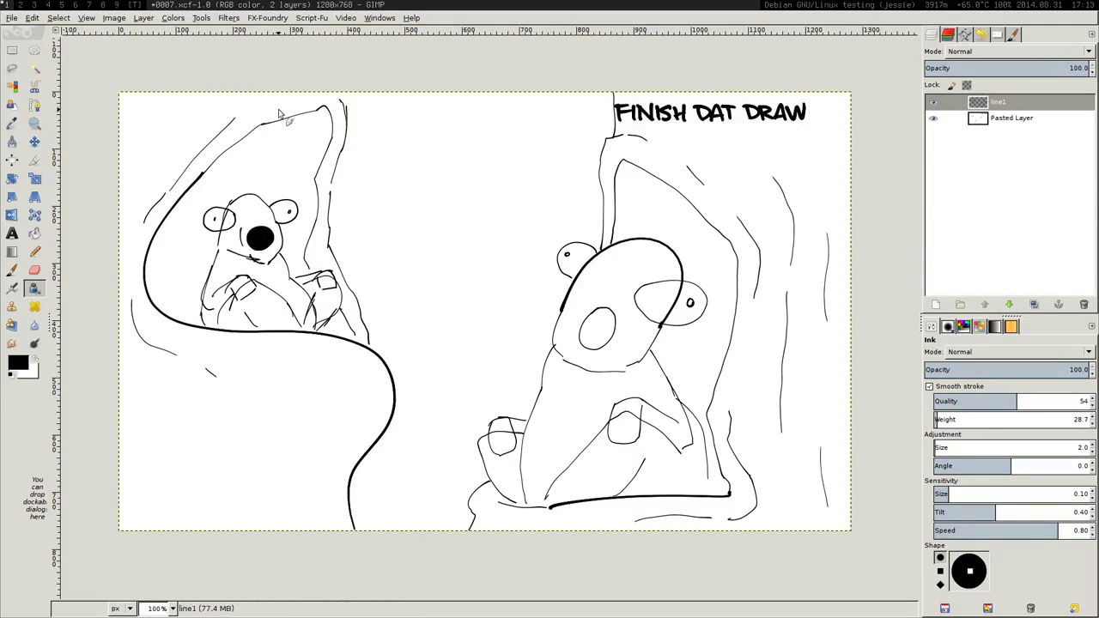
# - Extend the left hollow's outer rim and draw folds with short bark strokes on the trunk below it
pyautogui.moveTo(266, 105); pyautogui.dragTo(301, 92)
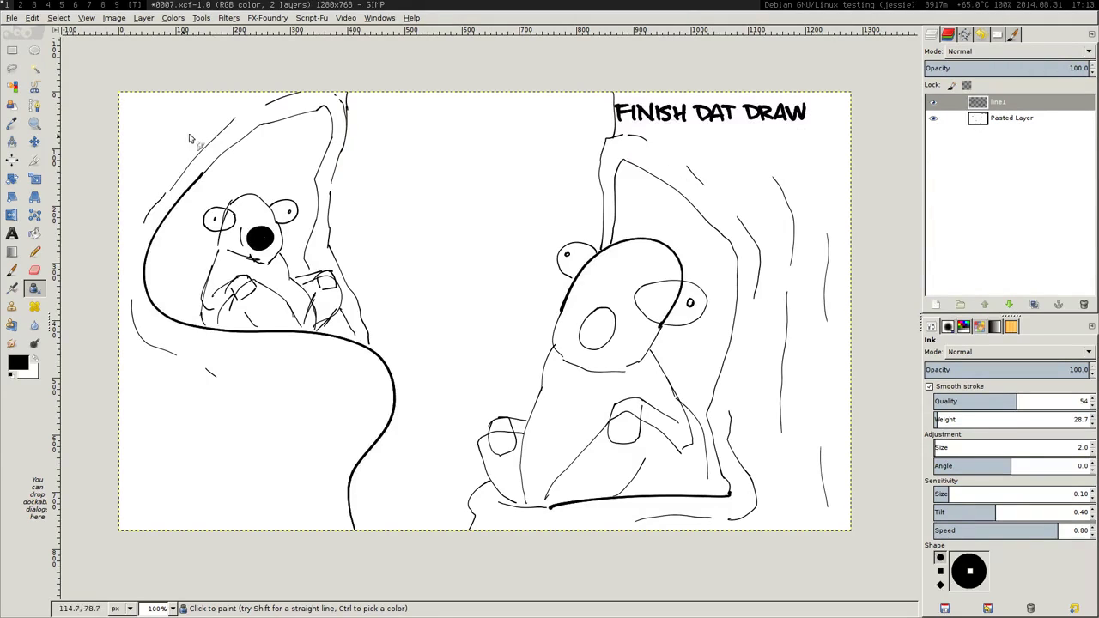
pyautogui.moveTo(134, 240); pyautogui.dragTo(132, 262)
pyautogui.moveTo(244, 397)
pyautogui.mouseDown()
pyautogui.moveTo(273, 453)
pyautogui.moveTo(263, 478)
pyautogui.moveTo(282, 442)
pyautogui.moveTo(251, 477)
pyautogui.moveTo(276, 472)
pyautogui.mouseUp()
pyautogui.moveTo(161, 351); pyautogui.dragTo(152, 408)
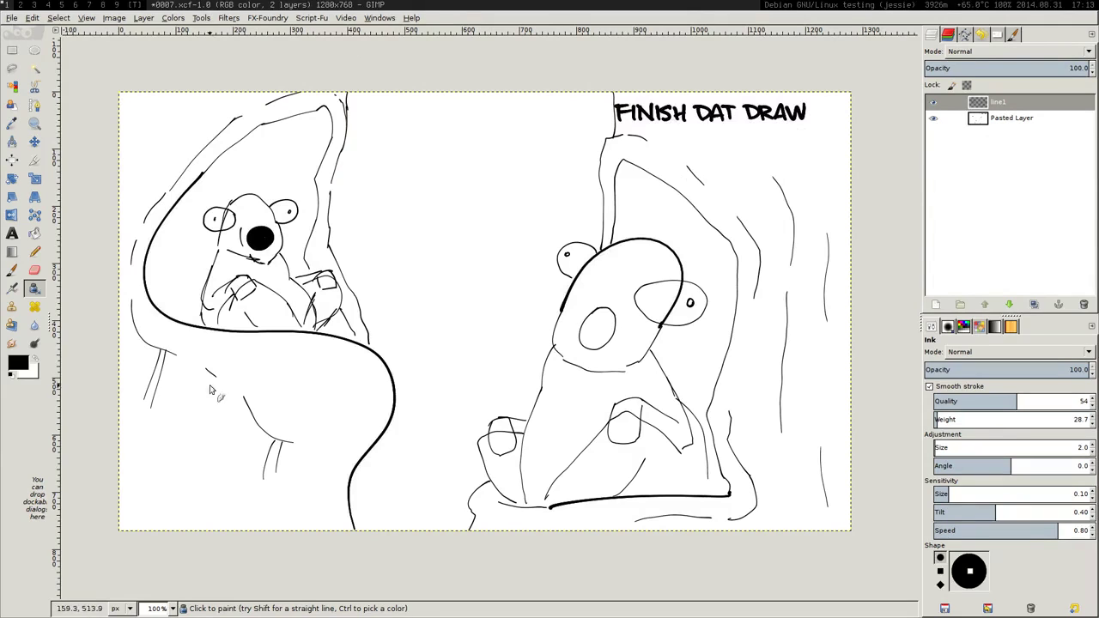
pyautogui.moveTo(199, 367); pyautogui.dragTo(197, 388)
# - Draw a scalloped foliage outline between the two trees and add short bark strokes and dots to the left tree
pyautogui.moveTo(340, 262)
pyautogui.mouseDown()
pyautogui.moveTo(384, 240)
pyautogui.moveTo(412, 239)
pyautogui.moveTo(399, 232)
pyautogui.moveTo(448, 224)
pyautogui.moveTo(502, 229)
pyautogui.moveTo(505, 260)
pyautogui.moveTo(543, 219)
pyautogui.moveTo(525, 221)
pyautogui.moveTo(578, 171)
pyautogui.moveTo(560, 169)
pyautogui.moveTo(608, 160)
pyautogui.mouseUp()
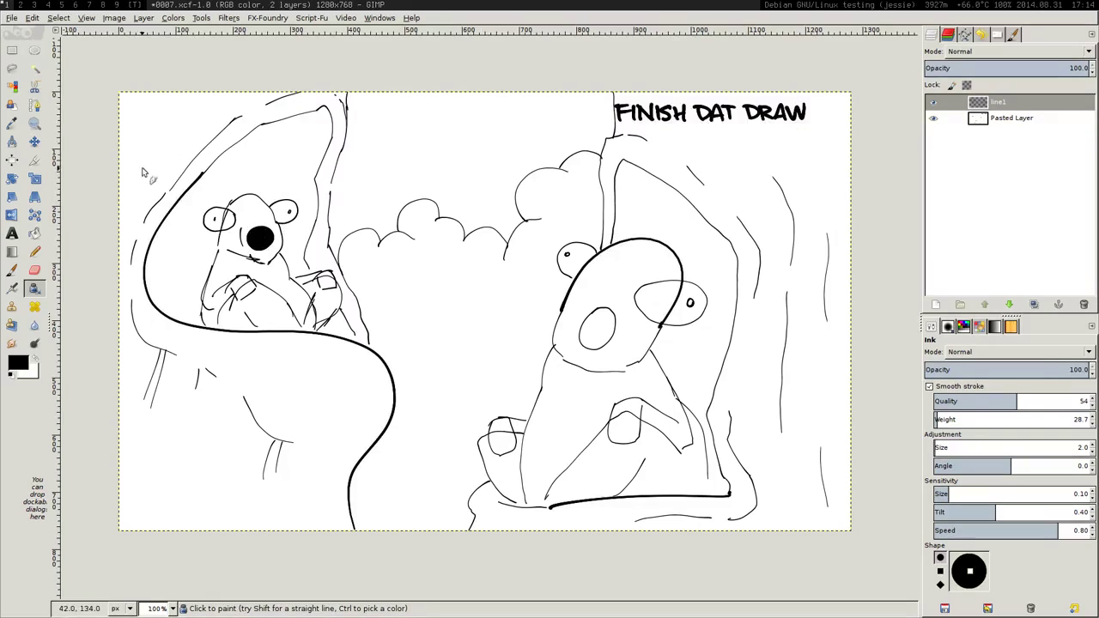
pyautogui.moveTo(154, 163); pyautogui.dragTo(170, 149)
pyautogui.moveTo(176, 138)
pyautogui.mouseDown()
pyautogui.moveTo(197, 93)
pyautogui.moveTo(226, 92)
pyautogui.mouseUp()
pyautogui.moveTo(134, 176); pyautogui.dragTo(119, 211)
pyautogui.moveTo(306, 476); pyautogui.dragTo(306, 530)
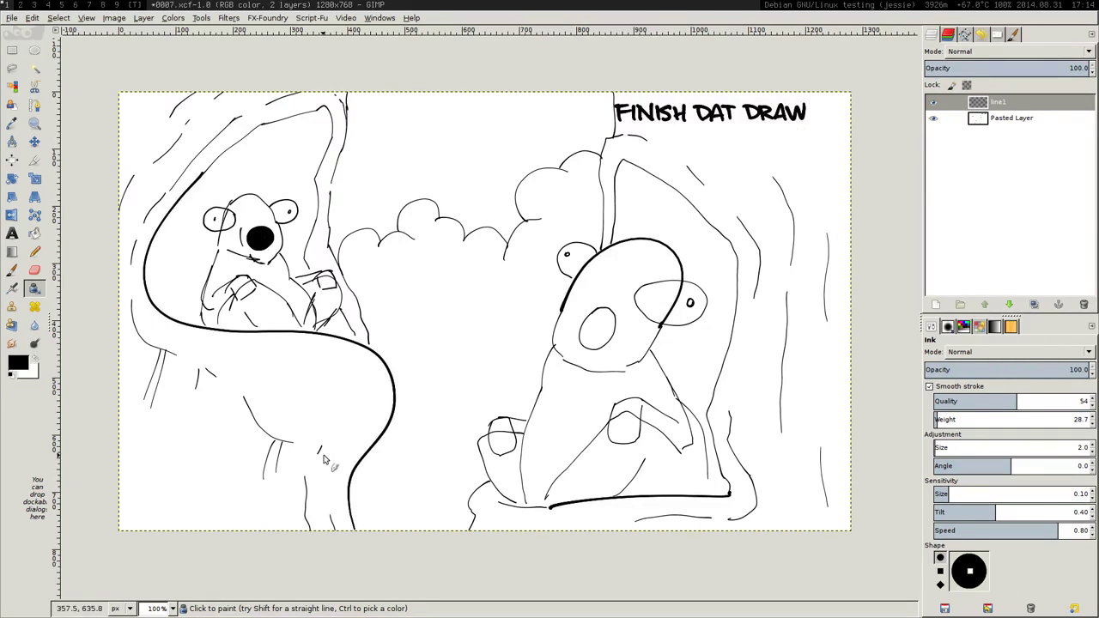
pyautogui.moveTo(327, 452); pyautogui.dragTo(331, 460)
pyautogui.click(336, 470)
pyautogui.click(344, 462)
# - Thicken the left hollow's upper edge with ink size 3 and clean up the line with a size 3 eraser
pyautogui.press(']')
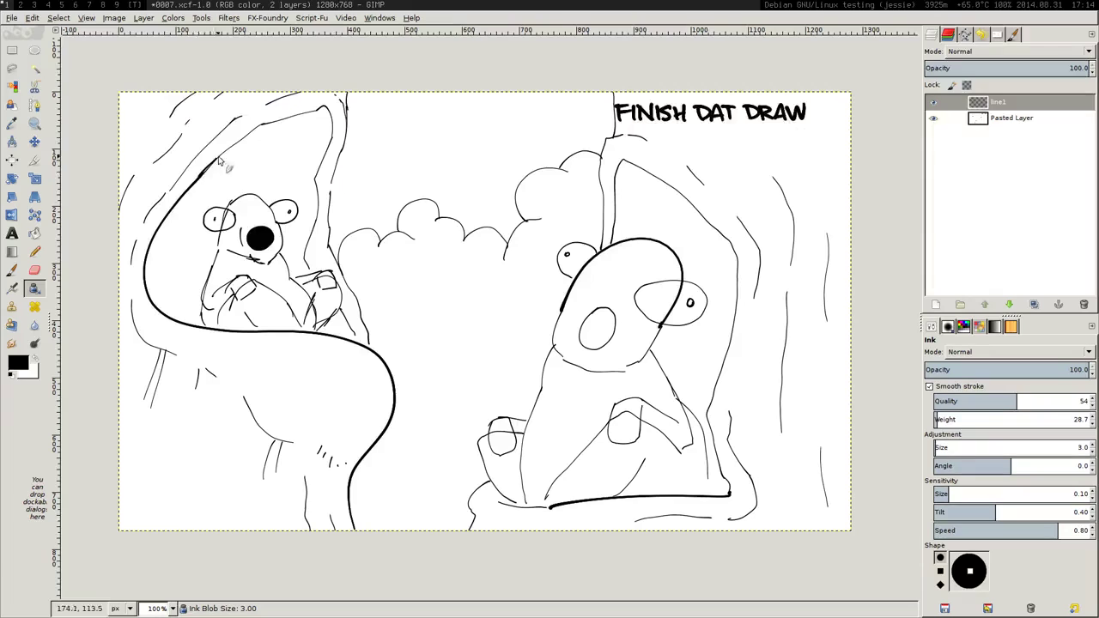
pyautogui.moveTo(237, 147)
pyautogui.mouseDown()
pyautogui.moveTo(325, 107)
pyautogui.moveTo(210, 160)
pyautogui.moveTo(206, 176)
pyautogui.mouseUp()
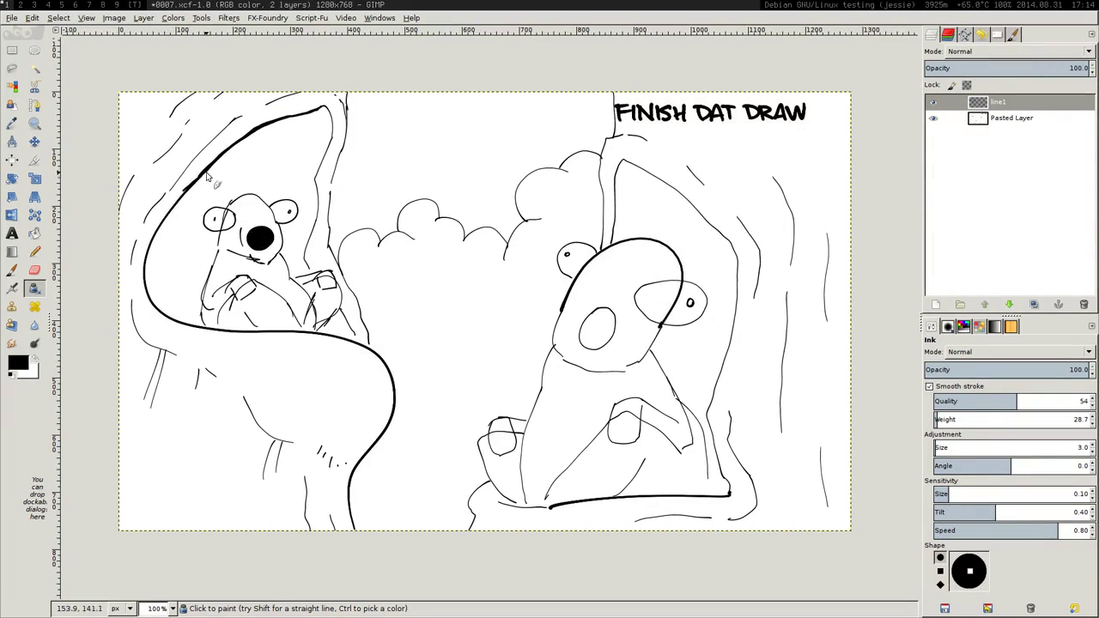
pyautogui.hotkey('shift', 'e')
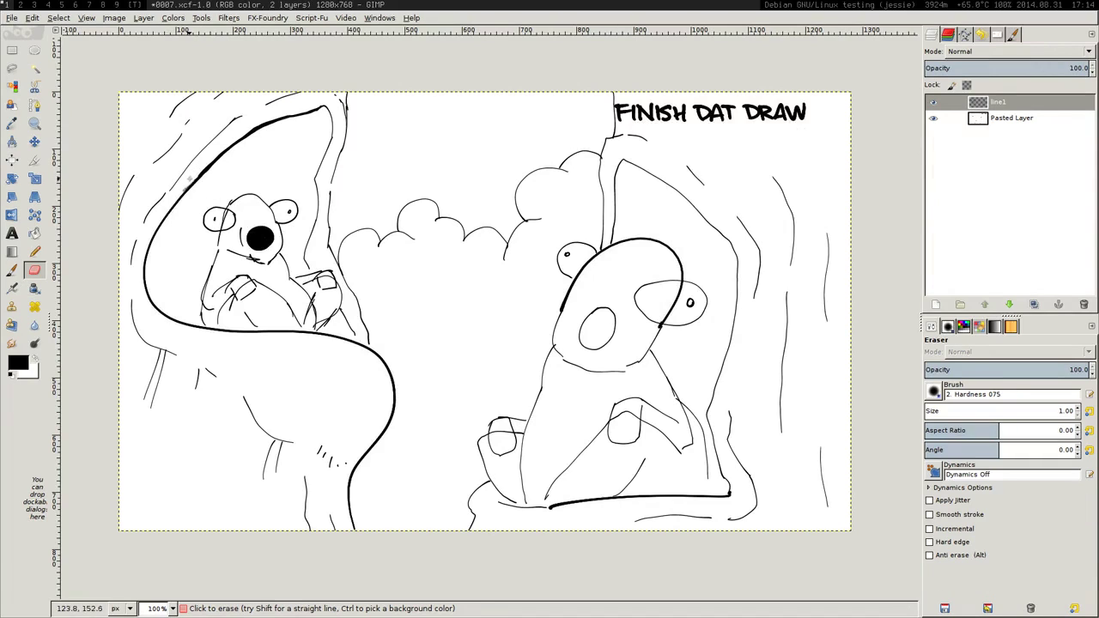
pyautogui.press(']')
pyautogui.press(']')
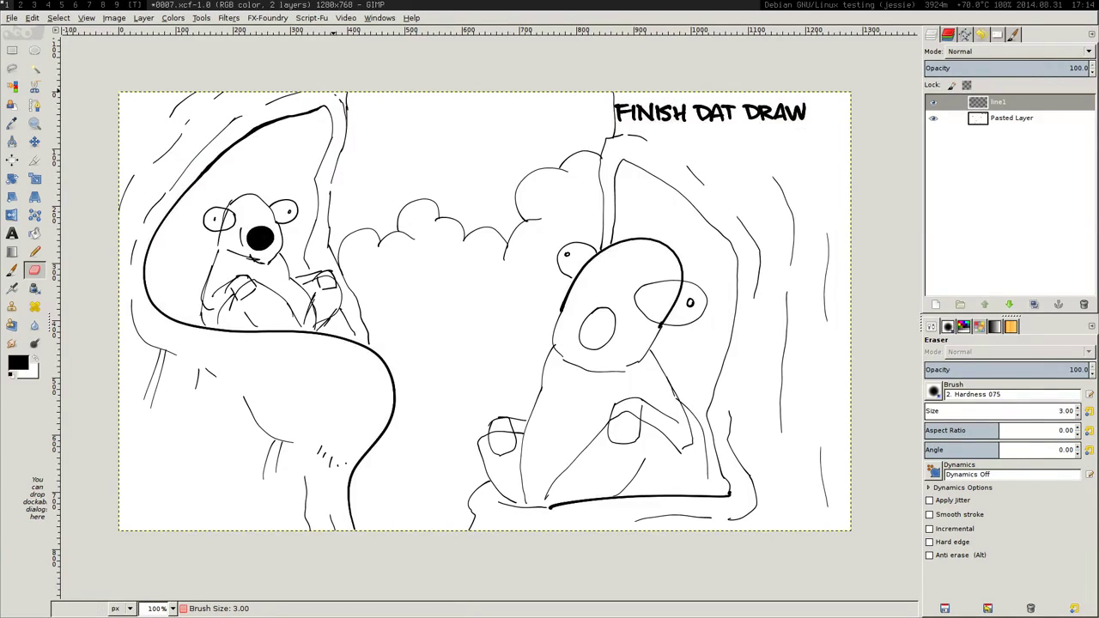
pyautogui.press('k')
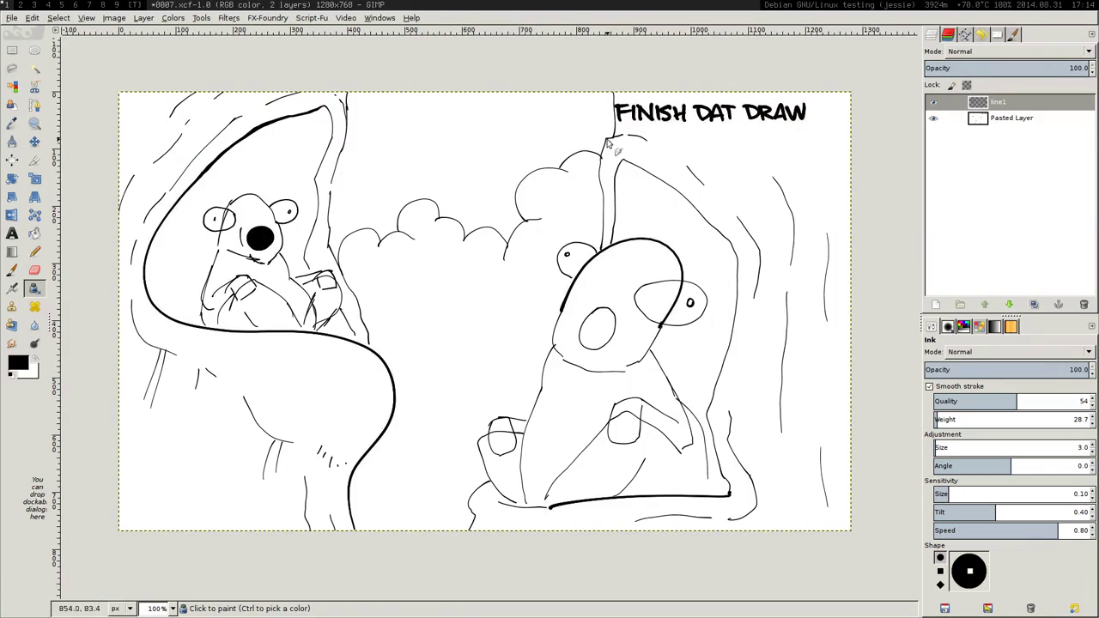
# - Thicken the right tree's inner trunk edge from the character's head up to the canvas edge
pyautogui.moveTo(608, 139); pyautogui.dragTo(604, 250)
pyautogui.hotkey('ctrl', 'z')
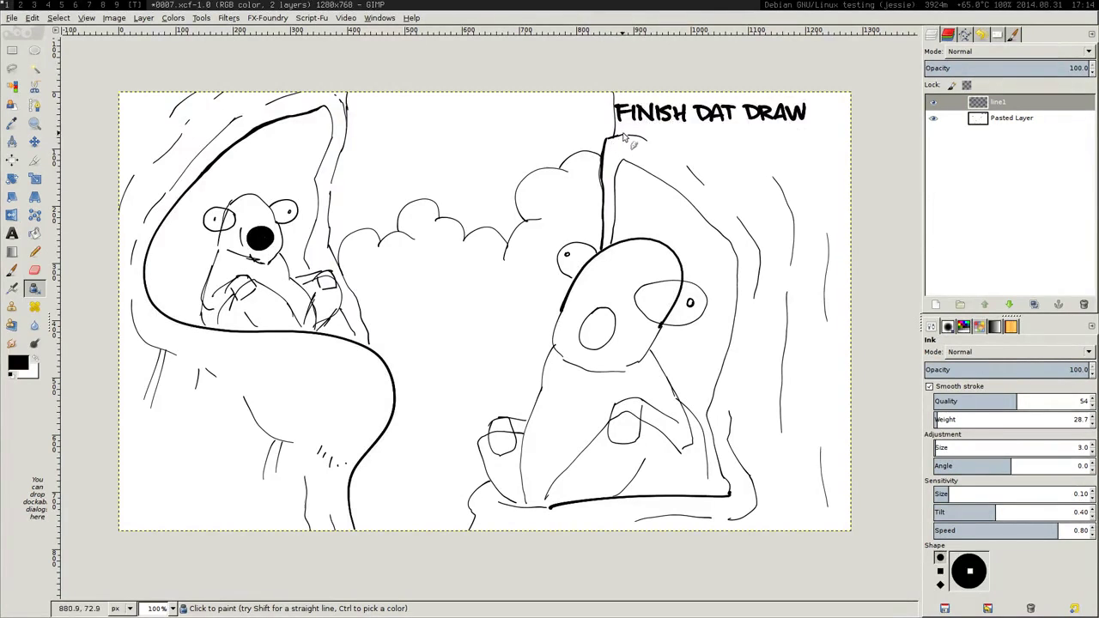
pyautogui.moveTo(614, 142); pyautogui.dragTo(612, 89)
pyautogui.hotkey('shift', 'e')
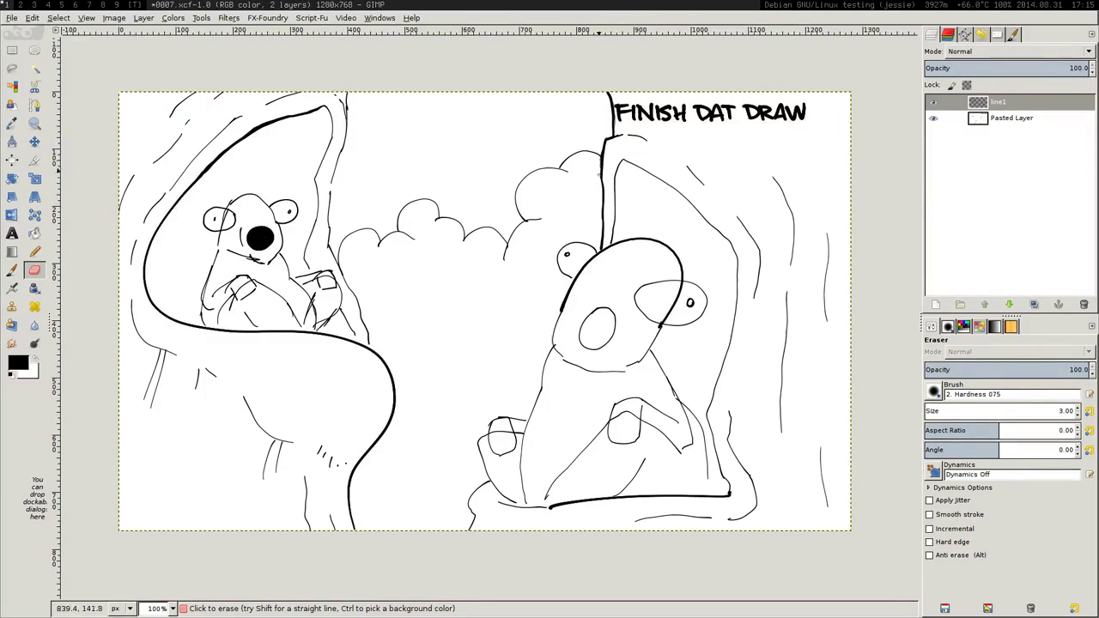
pyautogui.press('k')
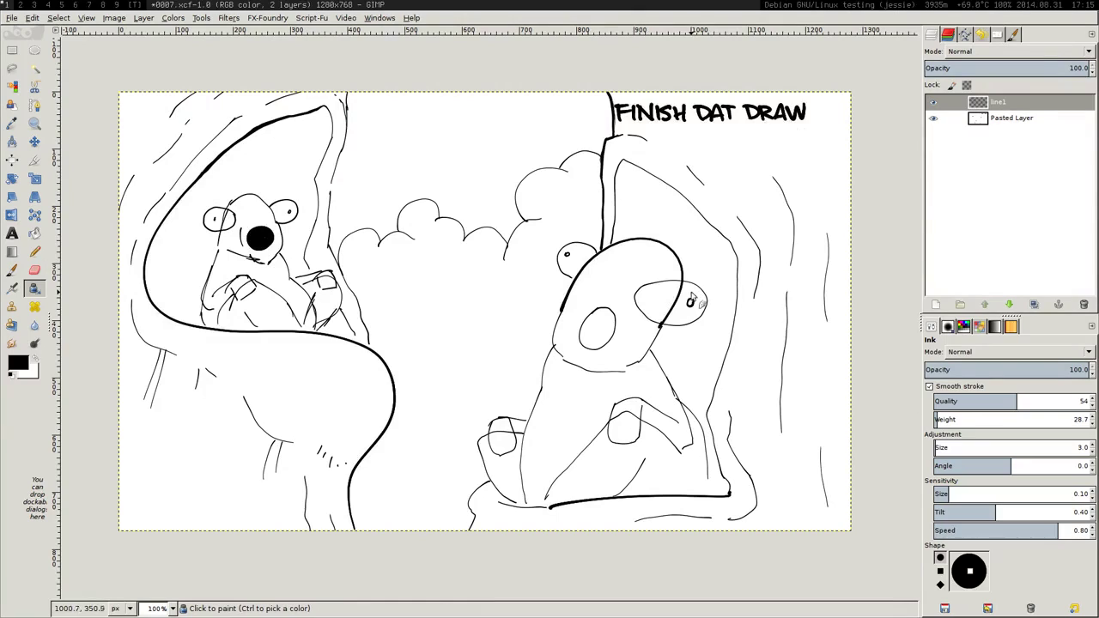
# - Cut the right character's eye that overlaps the head outline out of line1, using a 147 × 116 px rectangular selection
pyautogui.hotkey('shift', 'e')
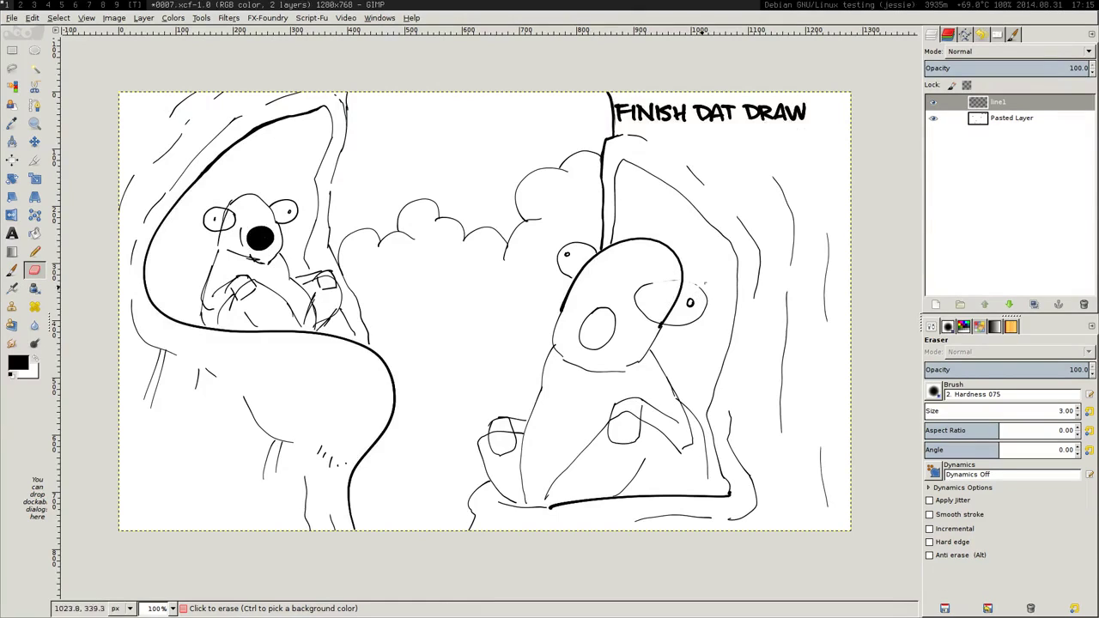
pyautogui.click(690, 302)
pyautogui.press('r')
pyautogui.moveTo(631, 270); pyautogui.dragTo(713, 335)
pyautogui.hotkey('ctrl', 'x')
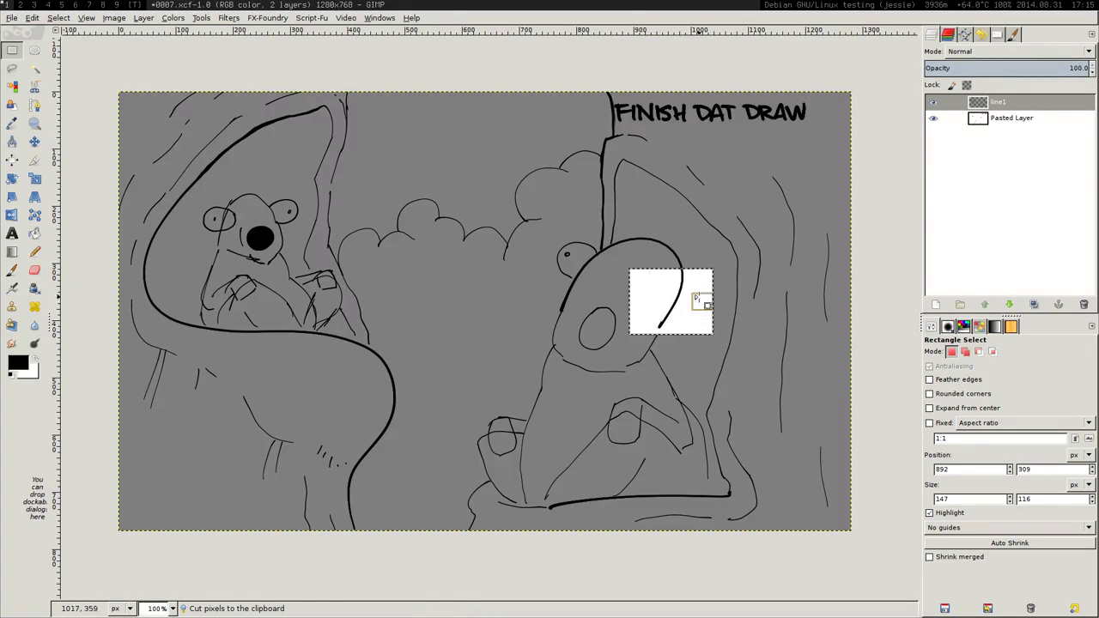
pyautogui.hotkey('ctrl', 'shift', 'a')
pyautogui.press('k')
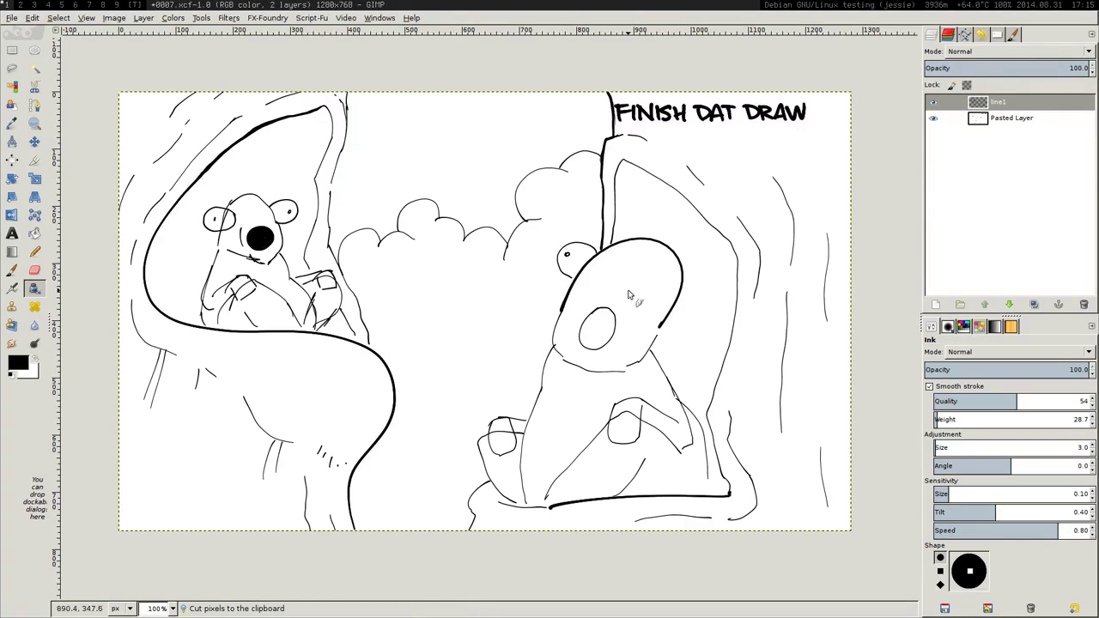
# - Draw a new round eye with a pupil inside the right character's head, above the nose
pyautogui.moveTo(654, 290)
pyautogui.mouseDown()
pyautogui.moveTo(626, 262)
pyautogui.moveTo(640, 311)
pyautogui.moveTo(653, 273)
pyautogui.mouseUp()
pyautogui.hotkey('ctrl', 'z')
pyautogui.hotkey('ctrl', 'z')
pyautogui.click(643, 271)
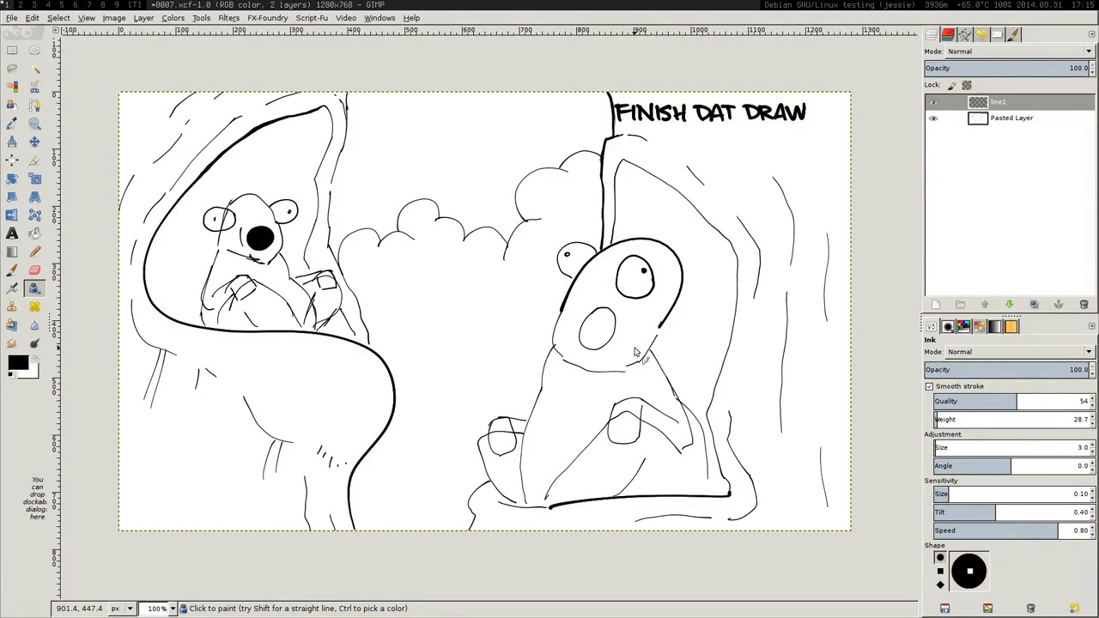
# - Thicken both sides of the right character's head outline down to the chin with size 3 ink
pyautogui.moveTo(662, 330)
pyautogui.mouseDown()
pyautogui.moveTo(649, 363)
pyautogui.moveTo(631, 368)
pyautogui.mouseUp()
pyautogui.moveTo(564, 306)
pyautogui.mouseDown()
pyautogui.moveTo(553, 324)
pyautogui.moveTo(561, 353)
pyautogui.mouseUp()
pyautogui.hotkey('ctrl', 'z')
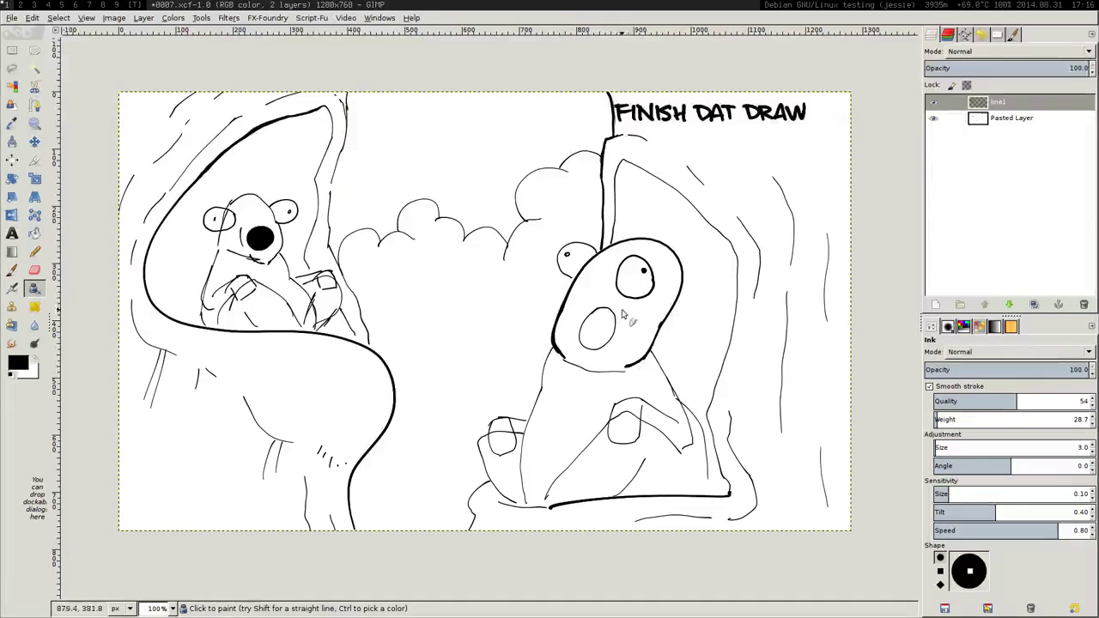
pyautogui.moveTo(624, 371); pyautogui.dragTo(630, 366)
# - Ink the right character's back, fingered rear hand and the leg below it, erasing stray lines inside the hand
pyautogui.moveTo(554, 345)
pyautogui.mouseDown()
pyautogui.moveTo(528, 426)
pyautogui.moveTo(502, 419)
pyautogui.moveTo(502, 453)
pyautogui.mouseUp()
pyautogui.moveTo(504, 433); pyautogui.dragTo(508, 457)
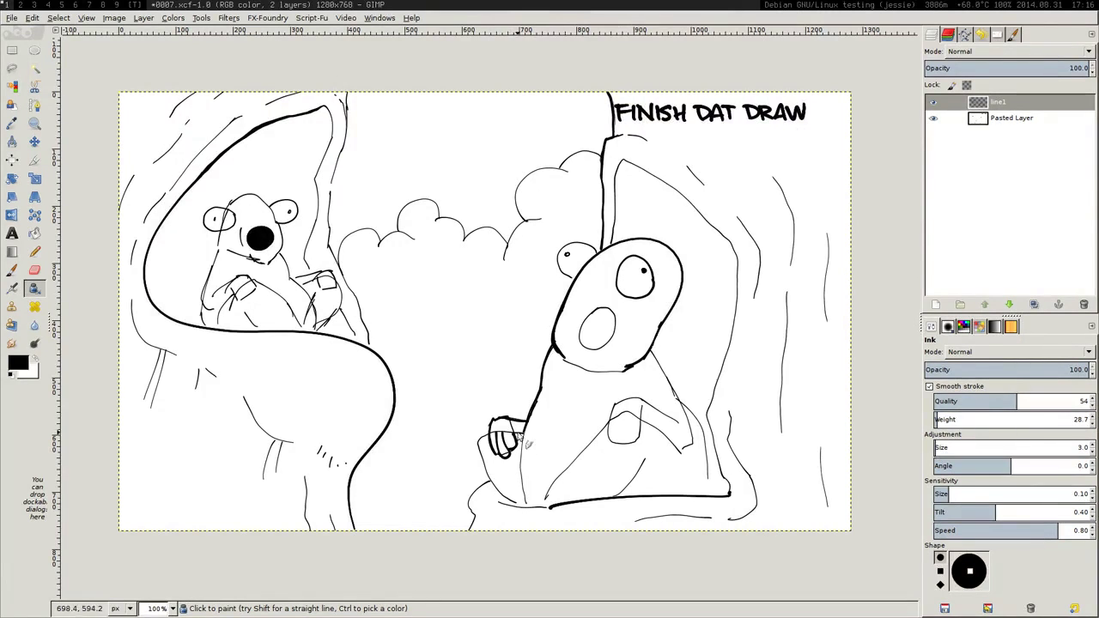
pyautogui.hotkey('shift', 'e')
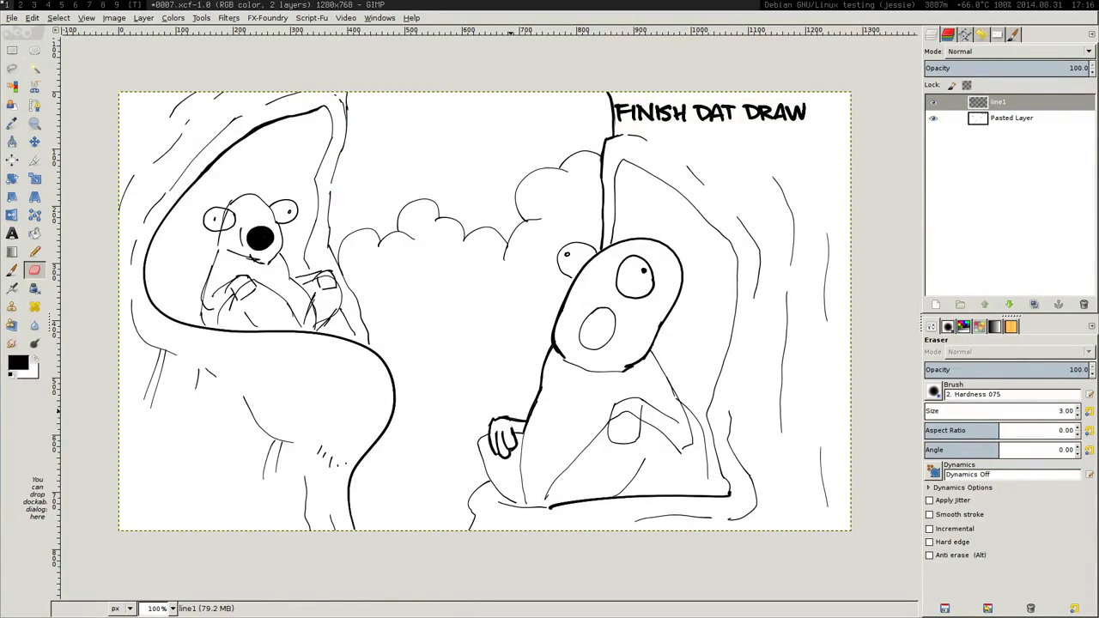
pyautogui.press('k')
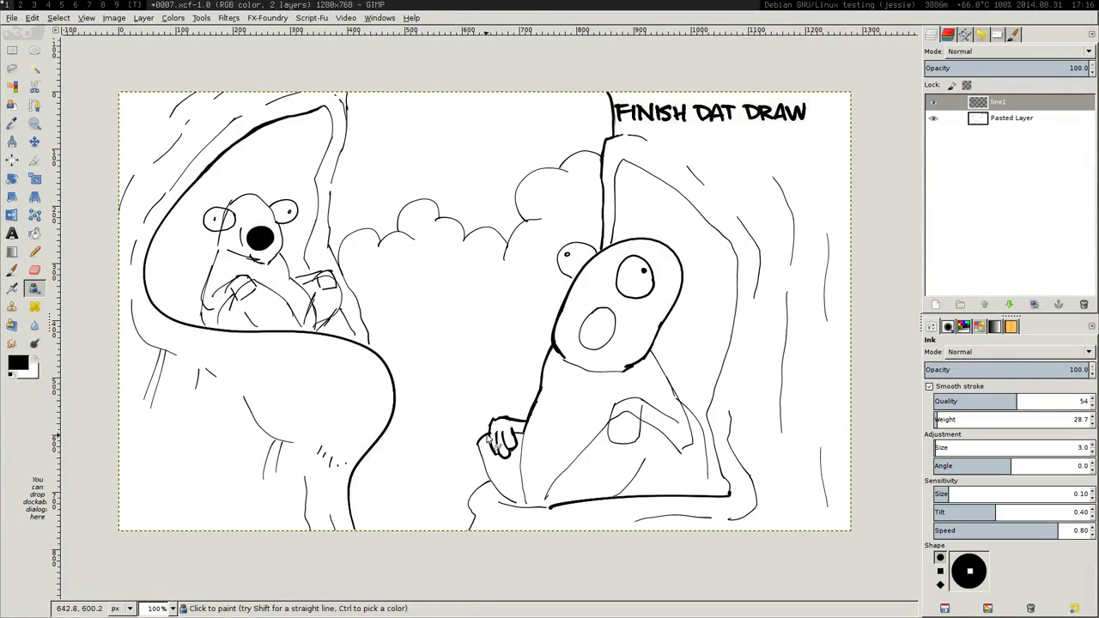
pyautogui.moveTo(478, 449)
pyautogui.mouseDown()
pyautogui.moveTo(527, 508)
pyautogui.moveTo(500, 469)
pyautogui.moveTo(475, 493)
pyautogui.moveTo(472, 512)
pyautogui.moveTo(484, 523)
pyautogui.moveTo(472, 528)
pyautogui.moveTo(527, 511)
pyautogui.moveTo(509, 507)
pyautogui.moveTo(551, 507)
pyautogui.mouseUp()
# - Thicken the right hollow's inner edge from the ledge corner up around the peak and down to the character's head
pyautogui.moveTo(736, 495); pyautogui.dragTo(724, 469)
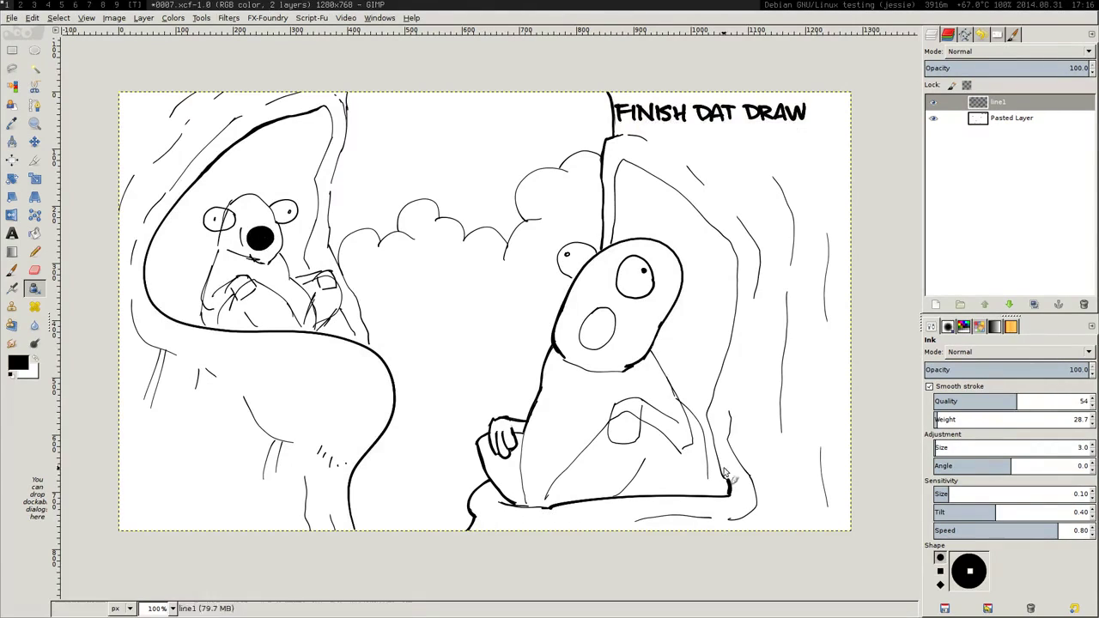
pyautogui.moveTo(709, 421); pyautogui.dragTo(729, 488)
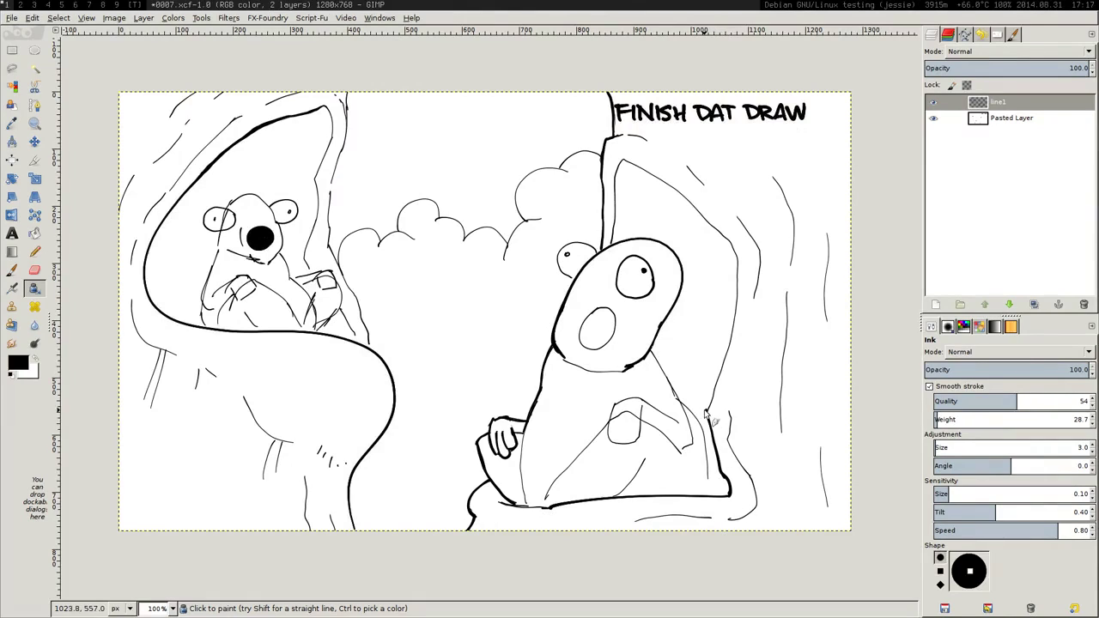
pyautogui.moveTo(709, 417); pyautogui.dragTo(725, 378)
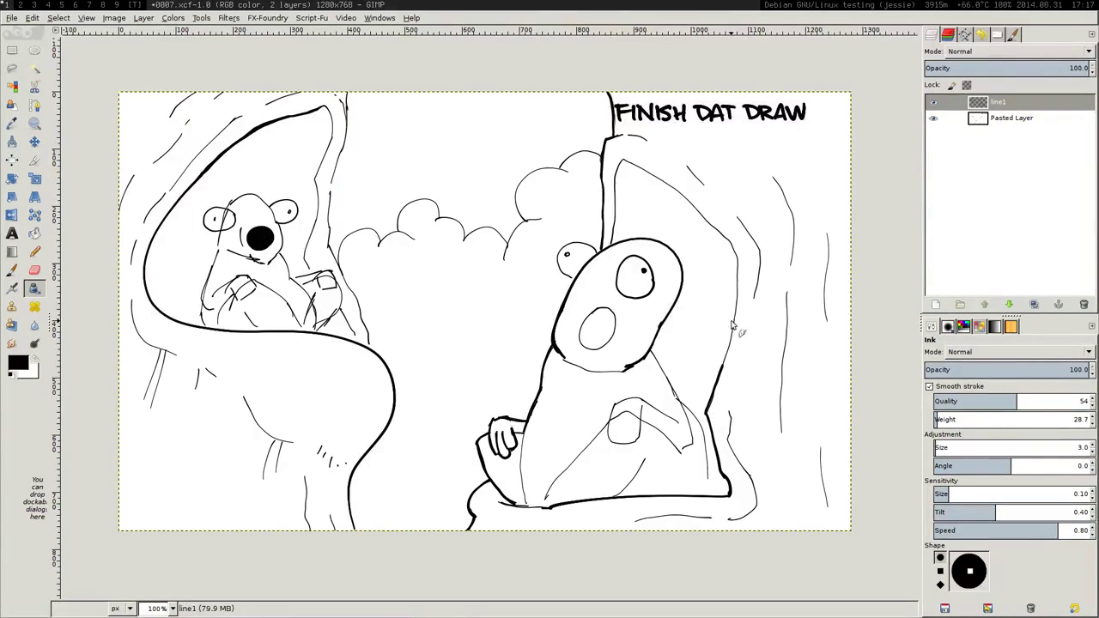
pyautogui.moveTo(624, 165); pyautogui.dragTo(613, 247)
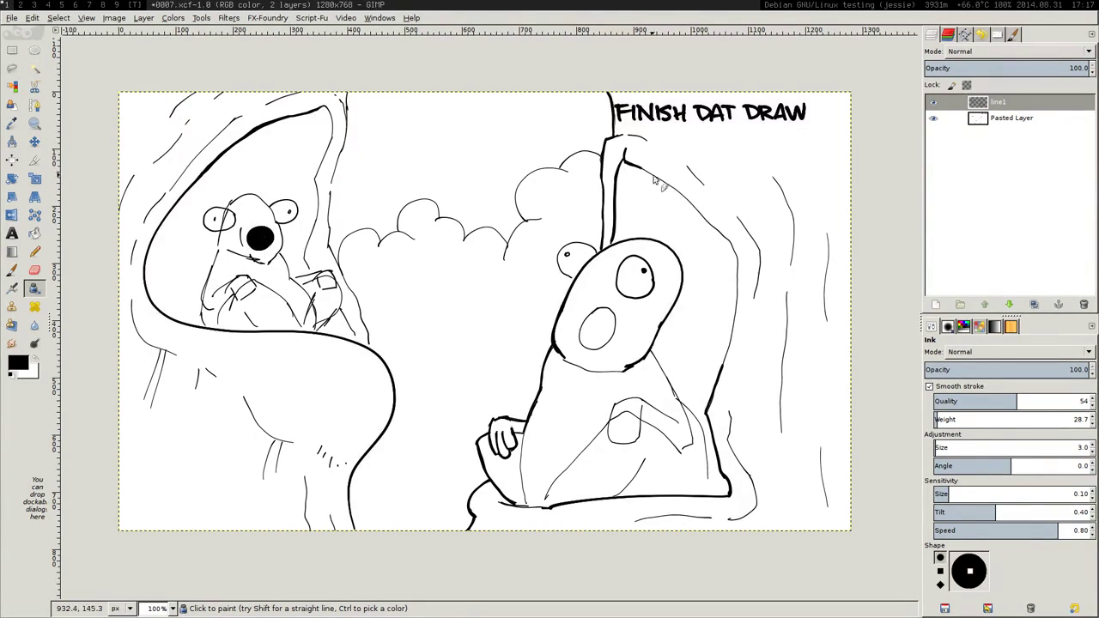
pyautogui.moveTo(641, 169)
pyautogui.mouseDown()
pyautogui.moveTo(740, 249)
pyautogui.moveTo(718, 385)
pyautogui.mouseUp()
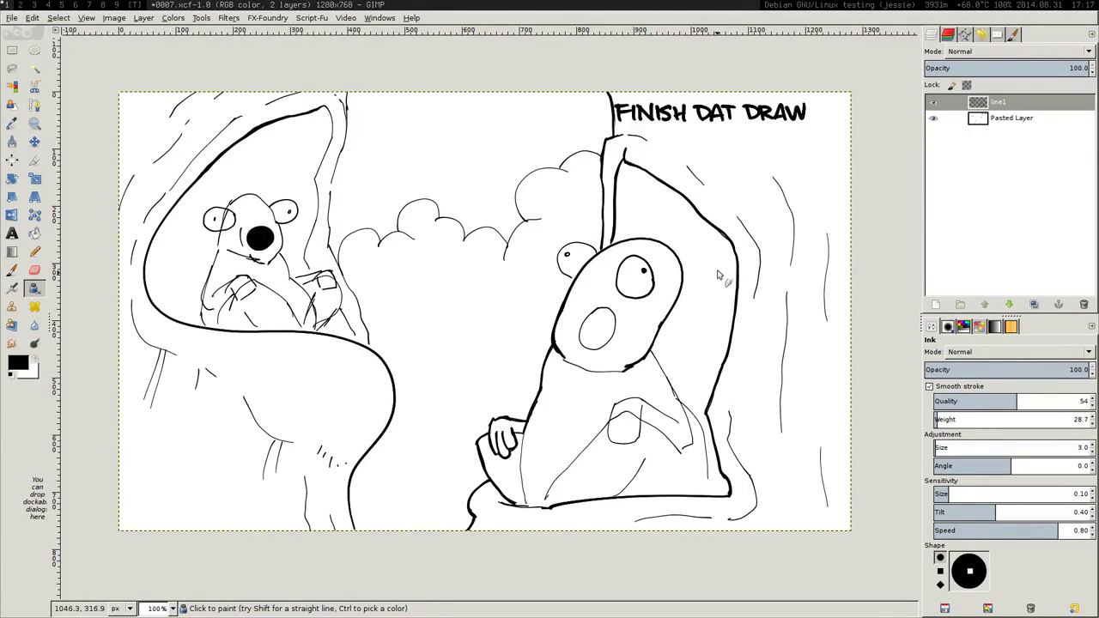
pyautogui.hotkey('shift', 'e')
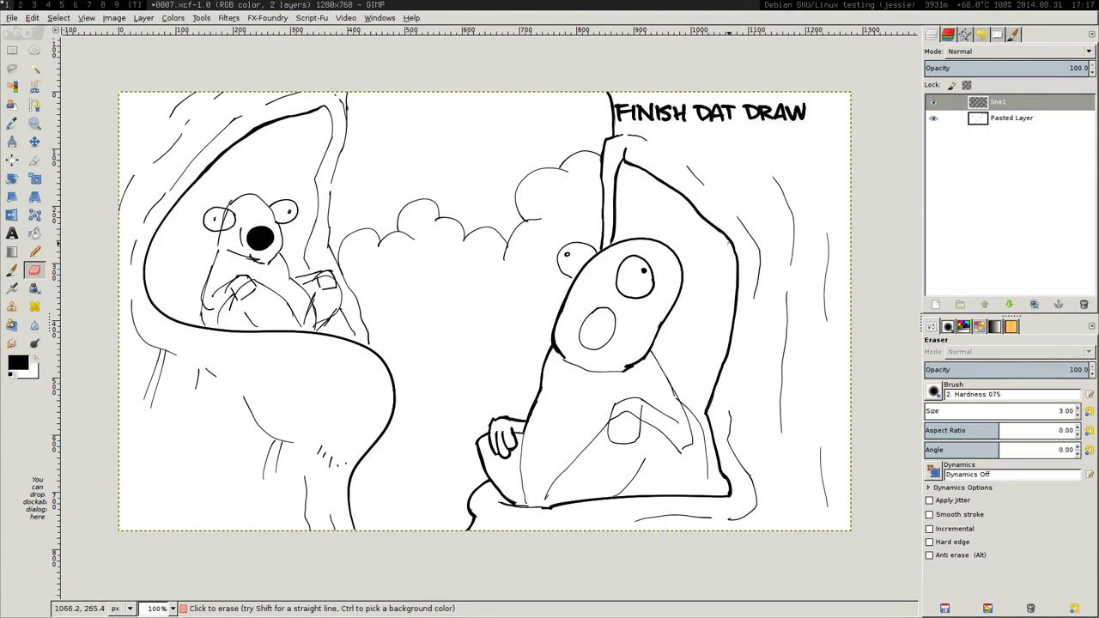
# - Thicken the right character's outer eye and its pupil, and touch up the eye lines with the size 3 eraser
pyautogui.press('k')
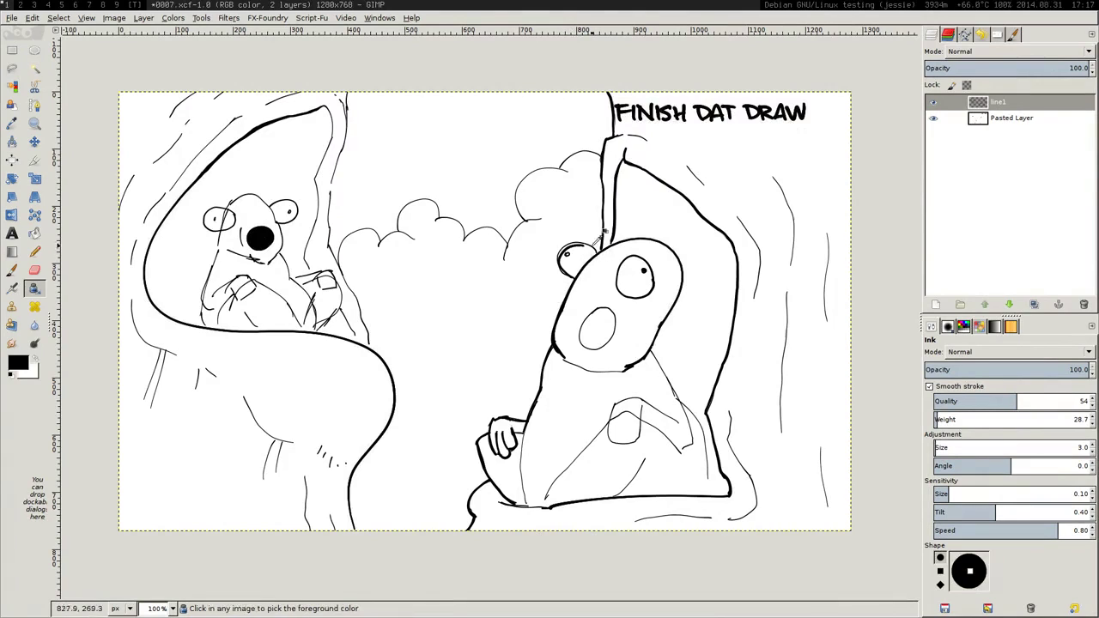
pyautogui.moveTo(593, 249)
pyautogui.mouseDown()
pyautogui.moveTo(555, 254)
pyautogui.moveTo(598, 256)
pyautogui.moveTo(561, 251)
pyautogui.moveTo(579, 281)
pyautogui.mouseUp()
pyautogui.hotkey('ctrl', 'z')
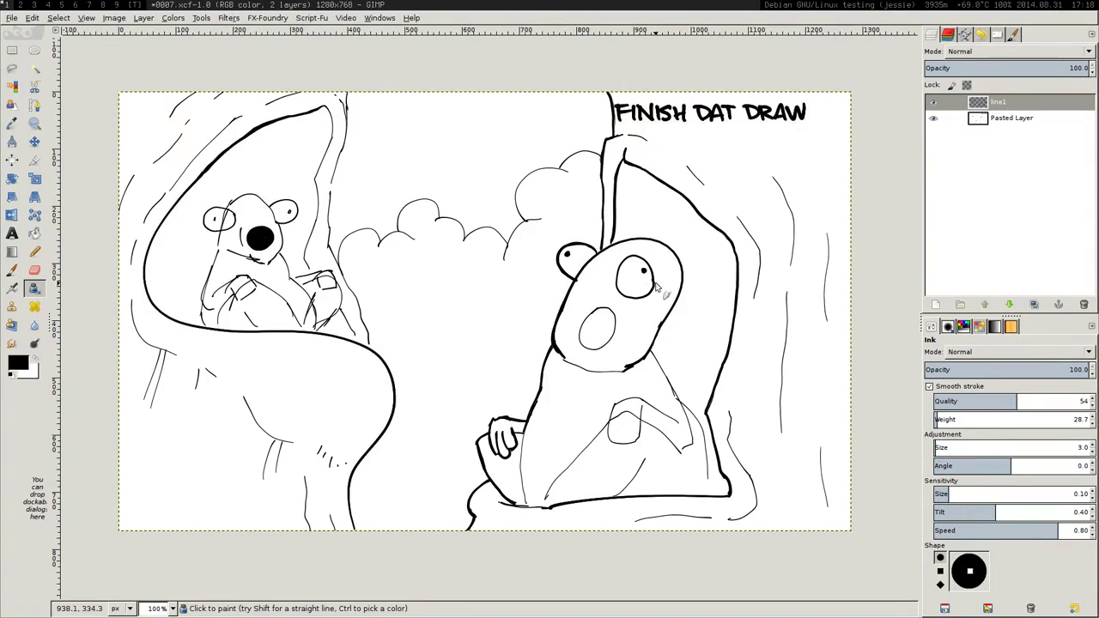
pyautogui.hotkey('shift', 'e')
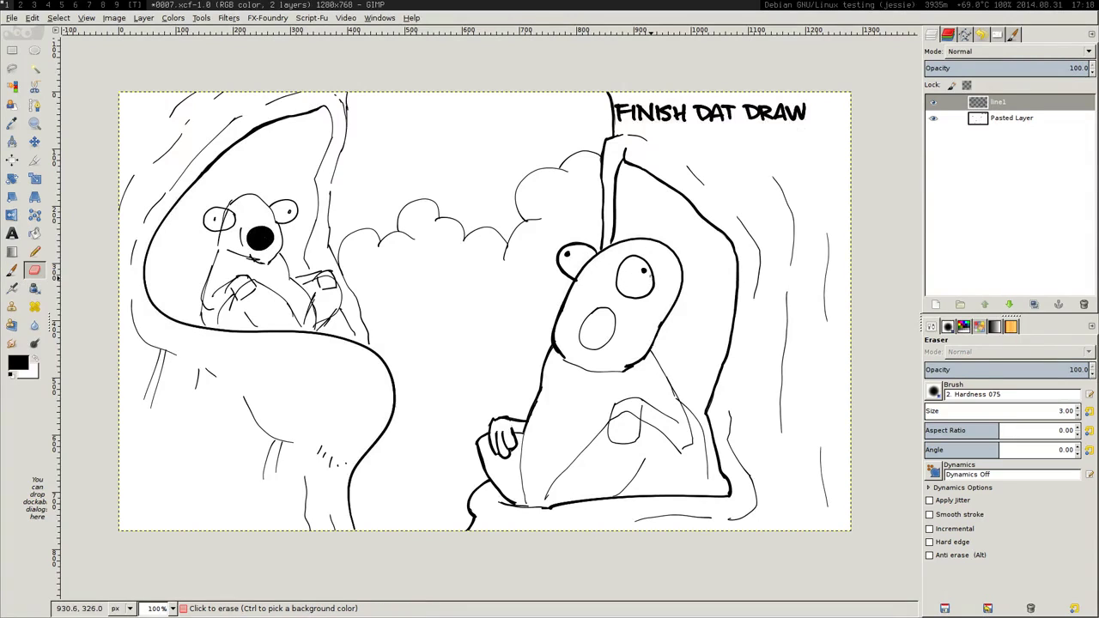
pyautogui.press('k')
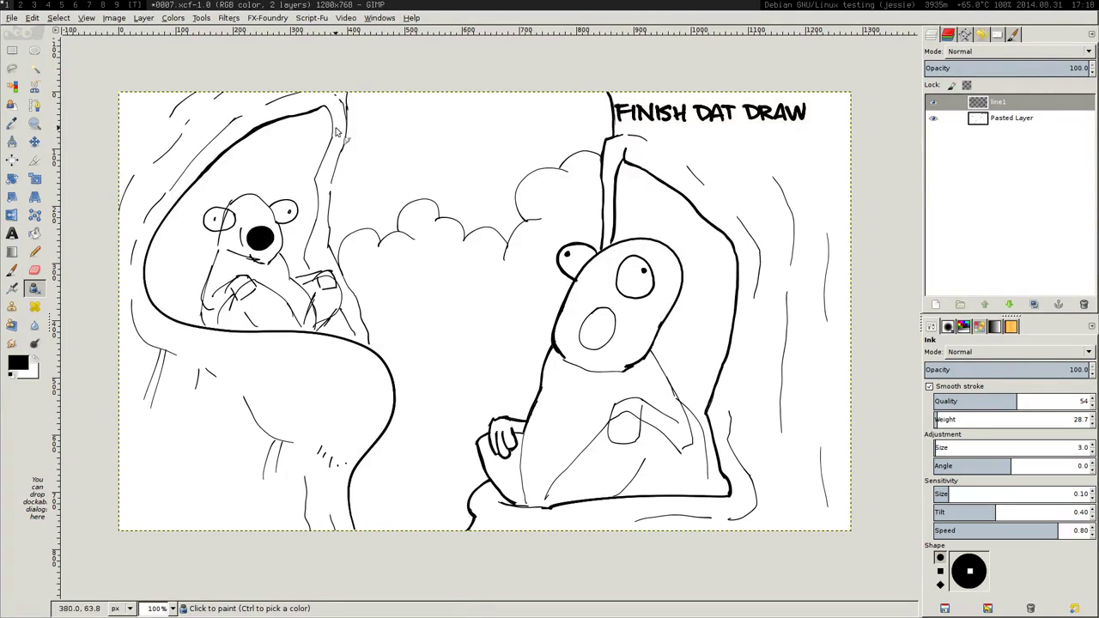
# - Thicken the left hollow's inner right edge and the trunk's outer edge from the canvas top to the ledge
pyautogui.moveTo(325, 110)
pyautogui.mouseDown()
pyautogui.moveTo(315, 180)
pyautogui.moveTo(336, 207)
pyautogui.moveTo(316, 183)
pyautogui.moveTo(305, 271)
pyautogui.mouseUp()
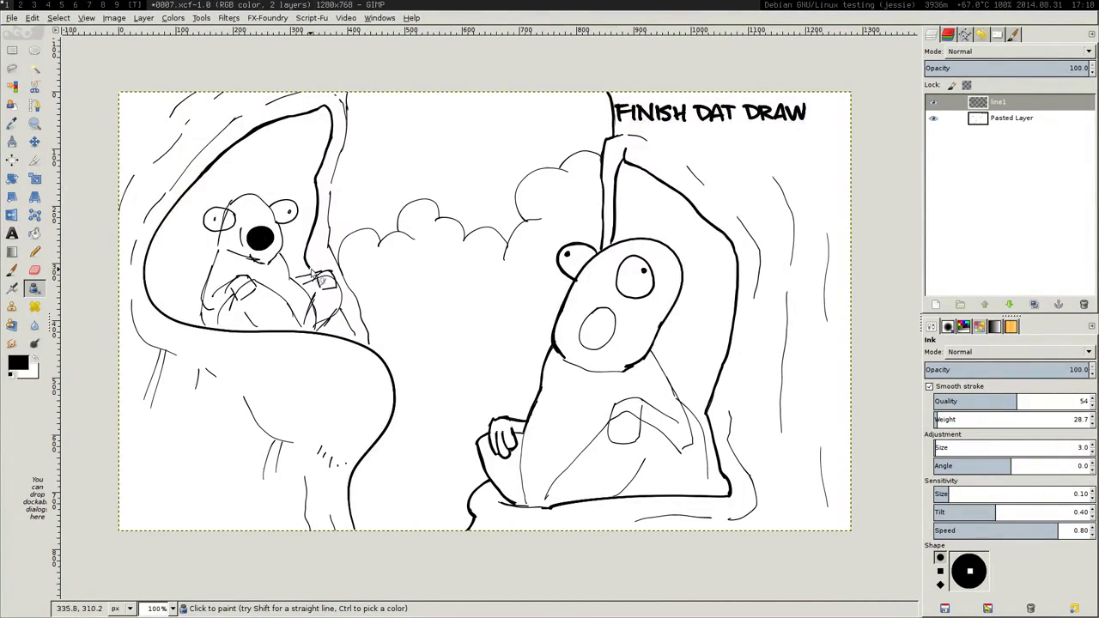
pyautogui.moveTo(346, 103); pyautogui.dragTo(333, 195)
pyautogui.hotkey('ctrl', 'z')
pyautogui.moveTo(341, 154)
pyautogui.mouseDown()
pyautogui.moveTo(331, 259)
pyautogui.moveTo(331, 246)
pyautogui.moveTo(371, 355)
pyautogui.mouseUp()
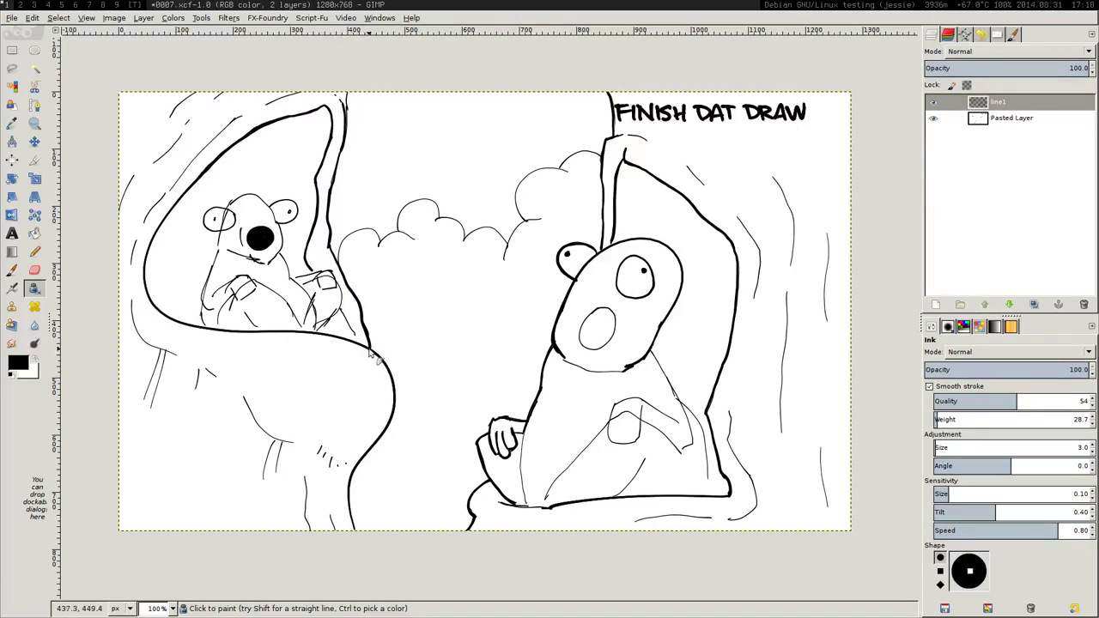
pyautogui.moveTo(347, 92); pyautogui.dragTo(346, 146)
# - Thicken the curved bark line in the middle of the left trunk and touch it up with the eraser
pyautogui.moveTo(243, 397); pyautogui.dragTo(296, 447)
pyautogui.hotkey('ctrl', 'z')
pyautogui.hotkey('ctrl', 'z')
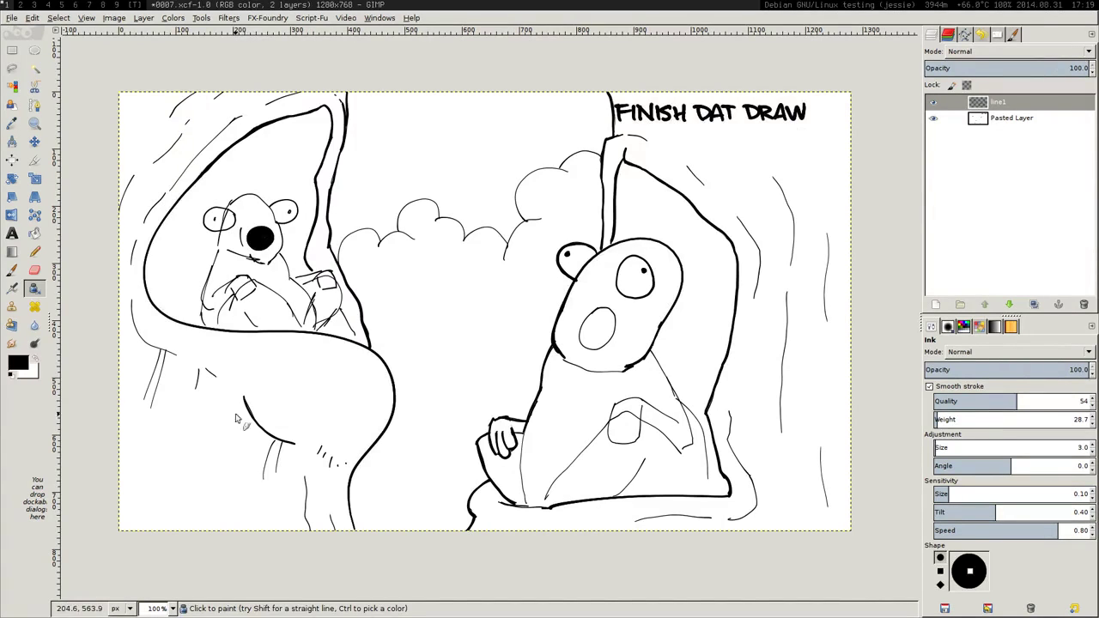
pyautogui.hotkey('shift', 'e')
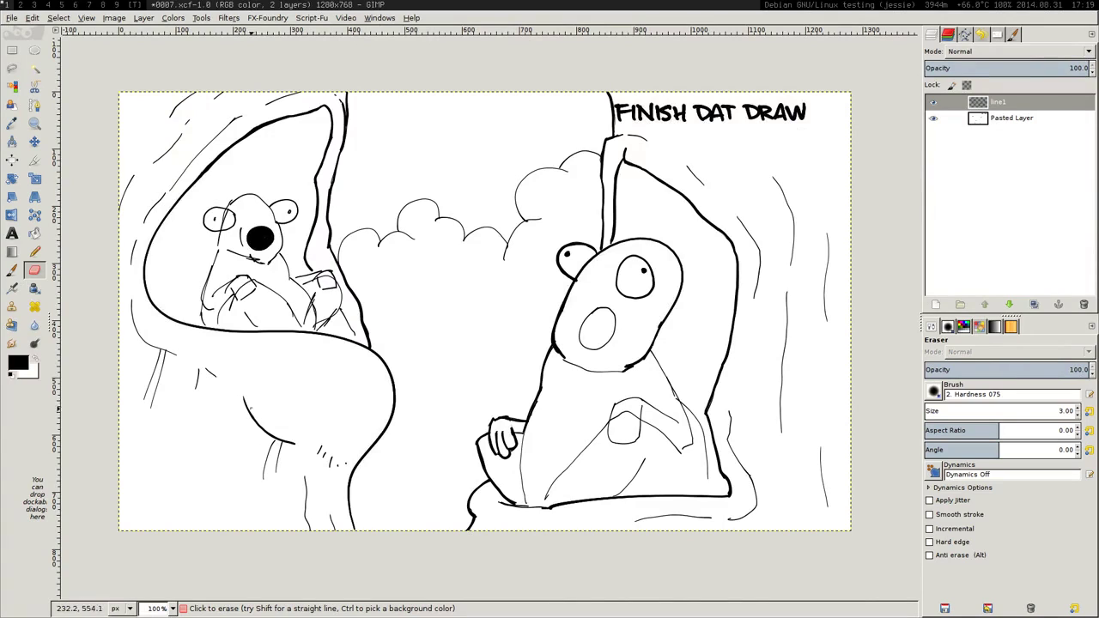
# - Erase the part of the left character's head outline that crosses its left eye
pyautogui.press('k')
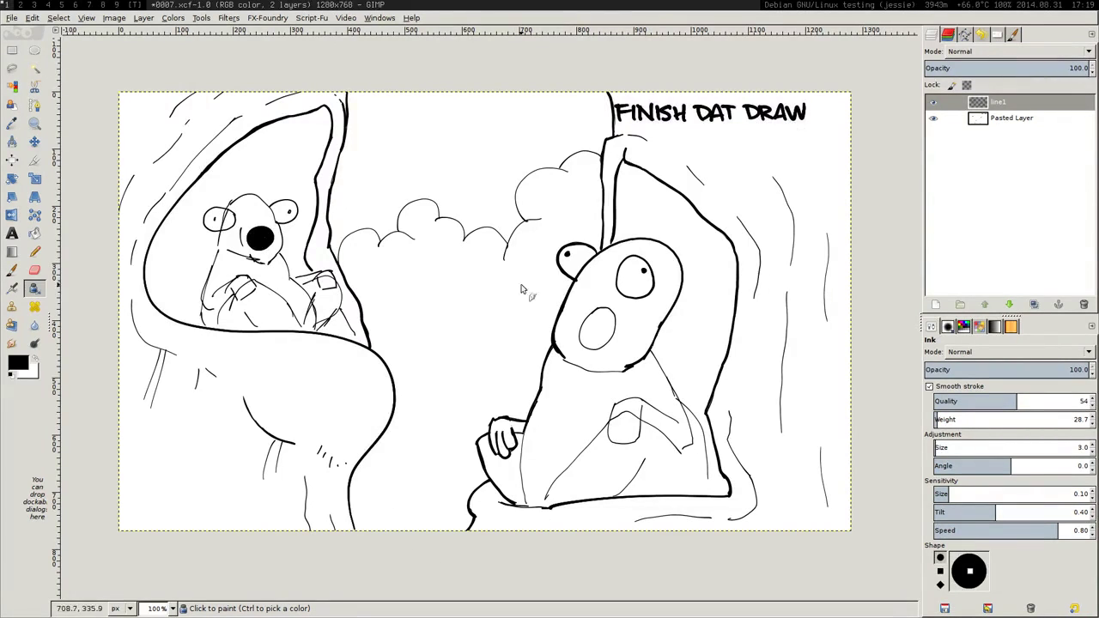
pyautogui.hotkey('shift', 'e')
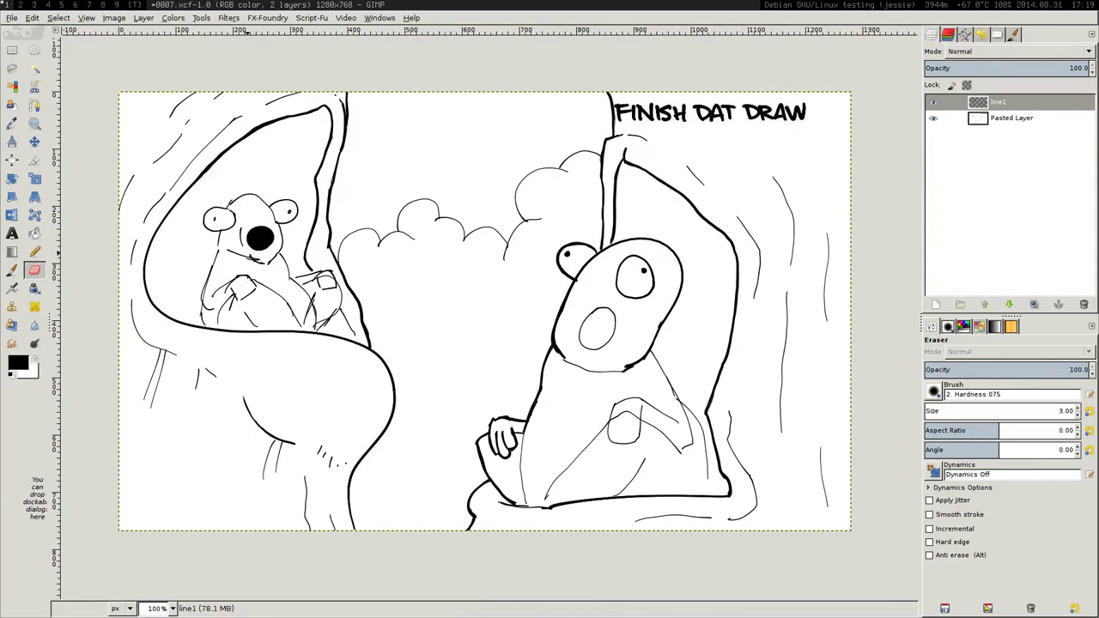
pyautogui.press('k')
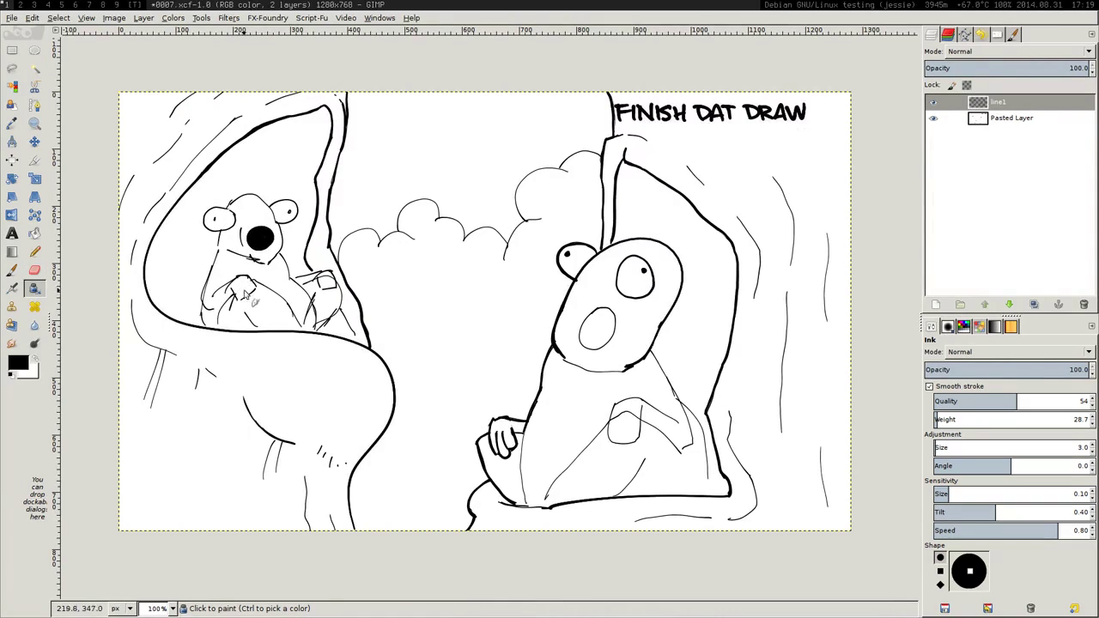
# - Ink fingers on both of the left character's hands and erase the stray line beside the first hand
pyautogui.moveTo(241, 284)
pyautogui.mouseDown()
pyautogui.moveTo(253, 289)
pyautogui.moveTo(217, 300)
pyautogui.mouseUp()
pyautogui.hotkey('shift', 'e')
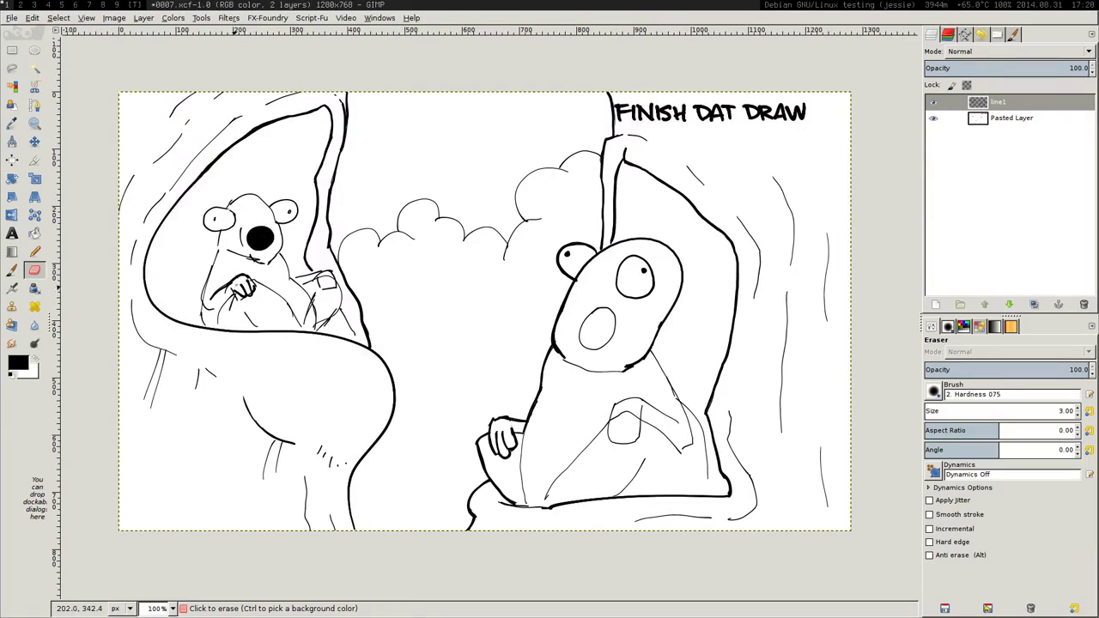
pyautogui.click(233, 288)
pyautogui.press('k')
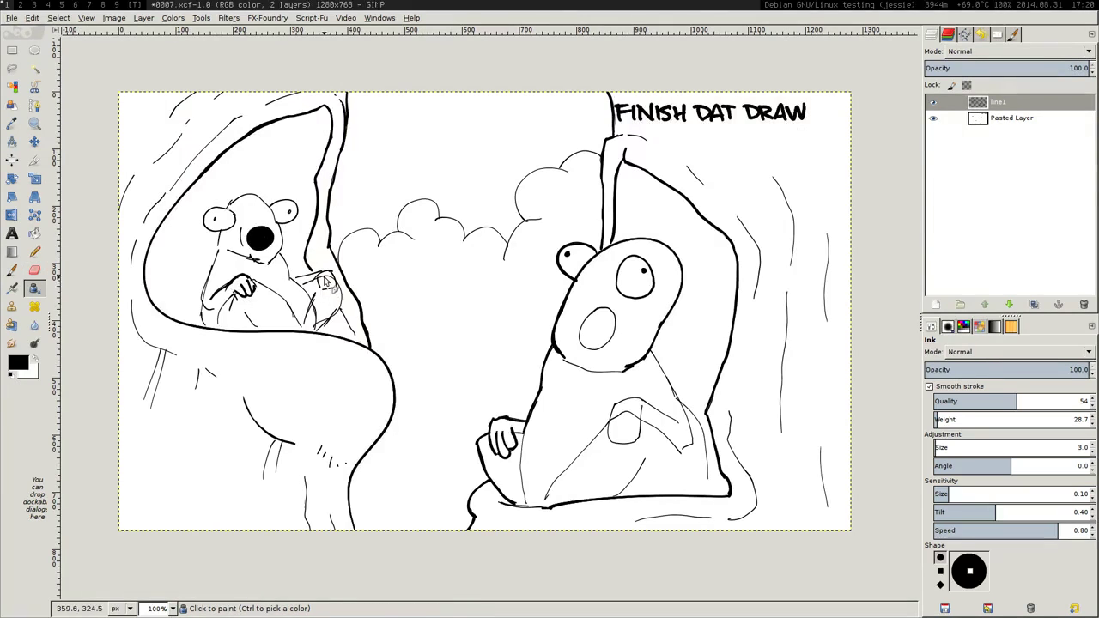
pyautogui.moveTo(322, 286)
pyautogui.mouseDown()
pyautogui.moveTo(340, 301)
pyautogui.moveTo(336, 274)
pyautogui.mouseUp()
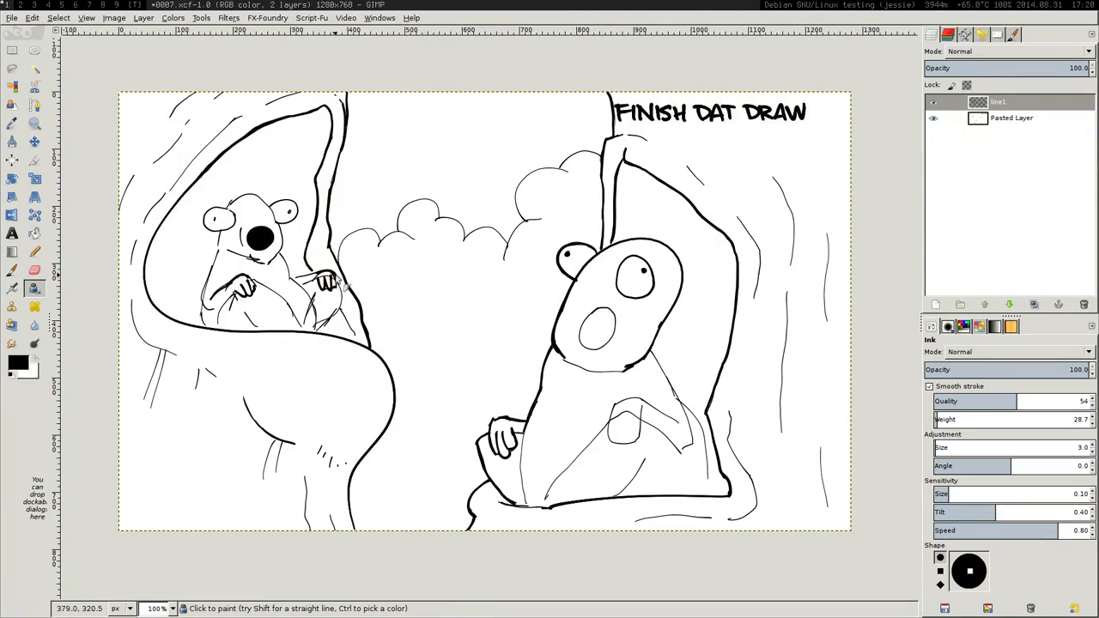
# - Thicken the left character's head, eyes, pupils and body outline
pyautogui.moveTo(219, 255); pyautogui.dragTo(214, 323)
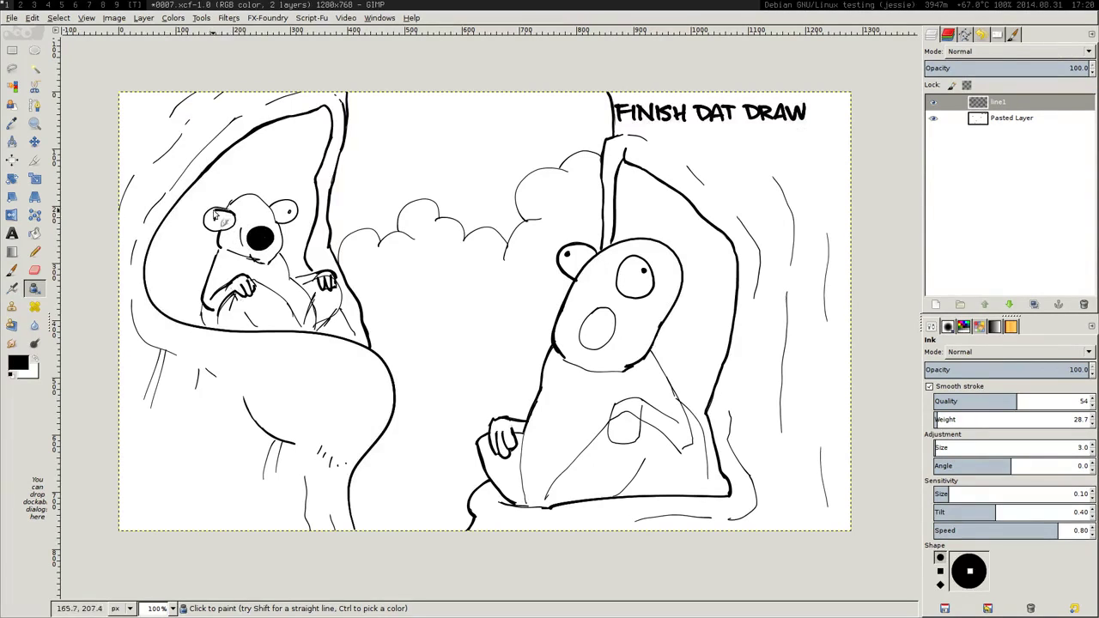
pyautogui.moveTo(220, 211)
pyautogui.mouseDown()
pyautogui.moveTo(252, 202)
pyautogui.moveTo(233, 205)
pyautogui.moveTo(267, 204)
pyautogui.moveTo(250, 199)
pyautogui.moveTo(286, 182)
pyautogui.moveTo(249, 202)
pyautogui.moveTo(275, 210)
pyautogui.moveTo(280, 251)
pyautogui.moveTo(249, 262)
pyautogui.mouseUp()
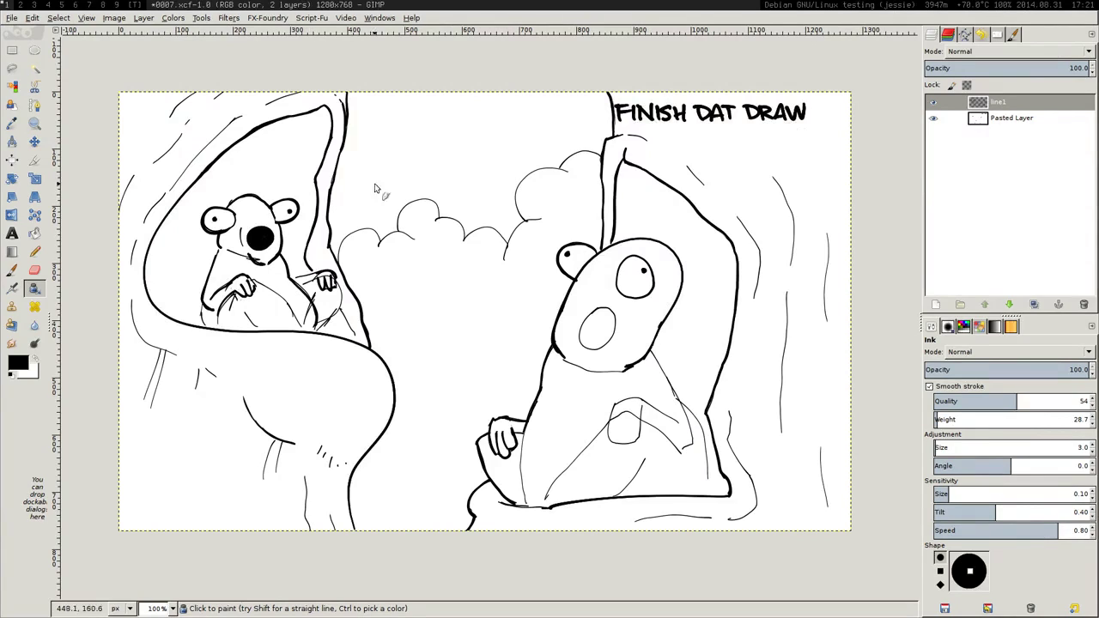
# - Thicken the left character's front leg from the knee to the hollow's ledge, plus the inner line of its raised leg
pyautogui.moveTo(294, 282)
pyautogui.mouseDown()
pyautogui.moveTo(319, 294)
pyautogui.moveTo(311, 337)
pyautogui.mouseUp()
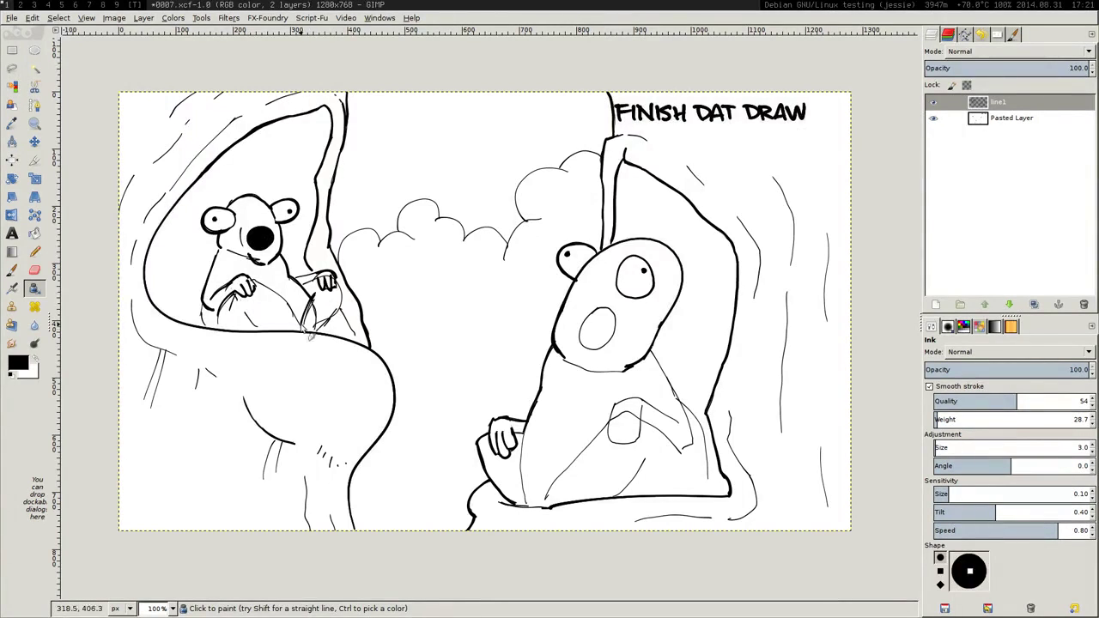
pyautogui.moveTo(259, 281); pyautogui.dragTo(300, 328)
pyautogui.hotkey('ctrl', 'z')
pyautogui.moveTo(257, 279); pyautogui.dragTo(312, 334)
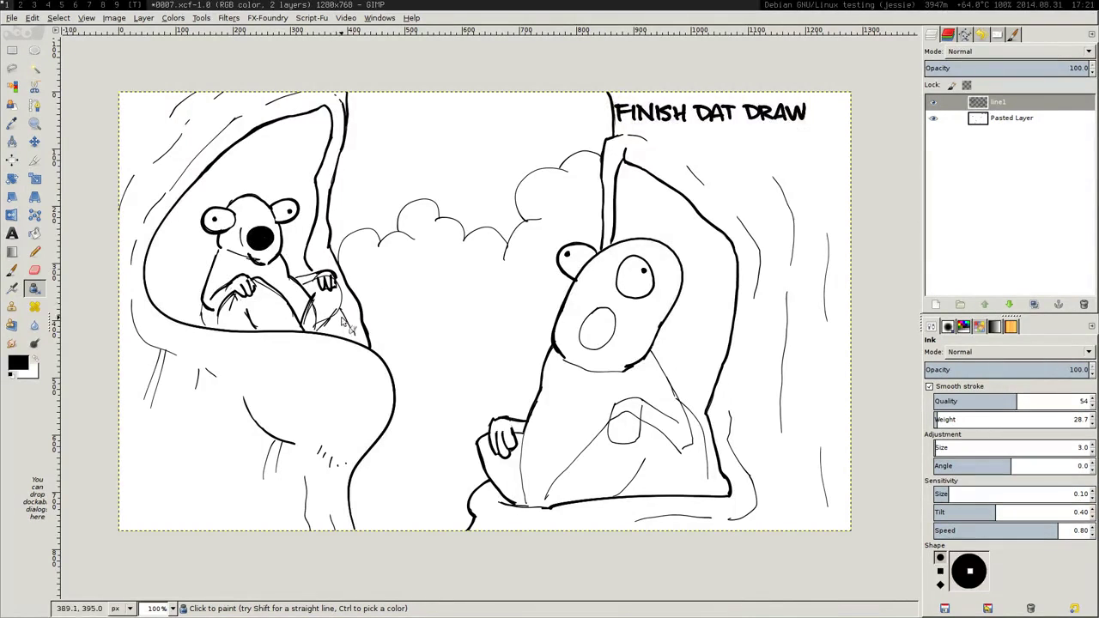
# - Thicken the left character's raised leg, foot and outstretched forearm, erasing the stray lines around the leg
pyautogui.moveTo(340, 311); pyautogui.dragTo(340, 334)
pyautogui.moveTo(337, 283)
pyautogui.mouseDown()
pyautogui.moveTo(324, 328)
pyautogui.moveTo(309, 323)
pyautogui.mouseUp()
pyautogui.hotkey('shift', 'e')
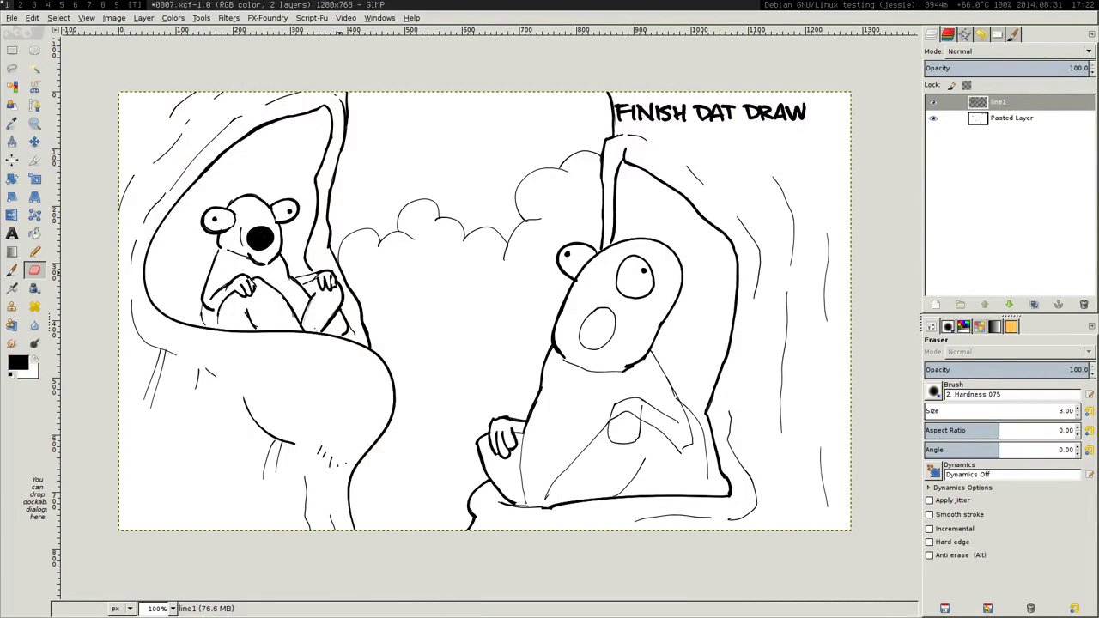
pyautogui.click(34, 289)
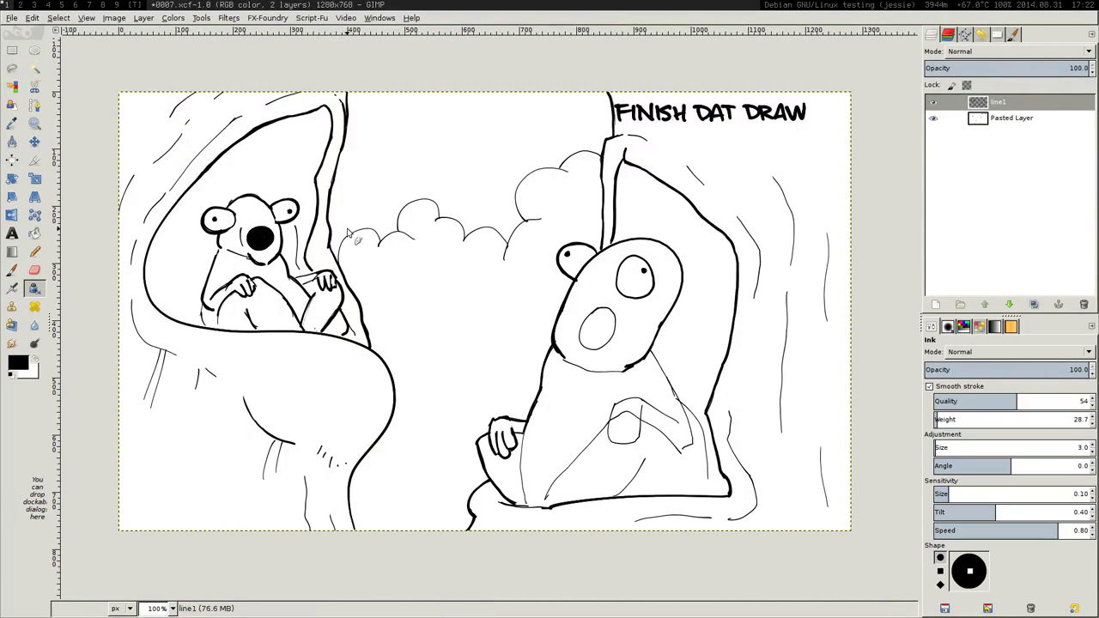
pyautogui.moveTo(297, 277); pyautogui.dragTo(324, 271)
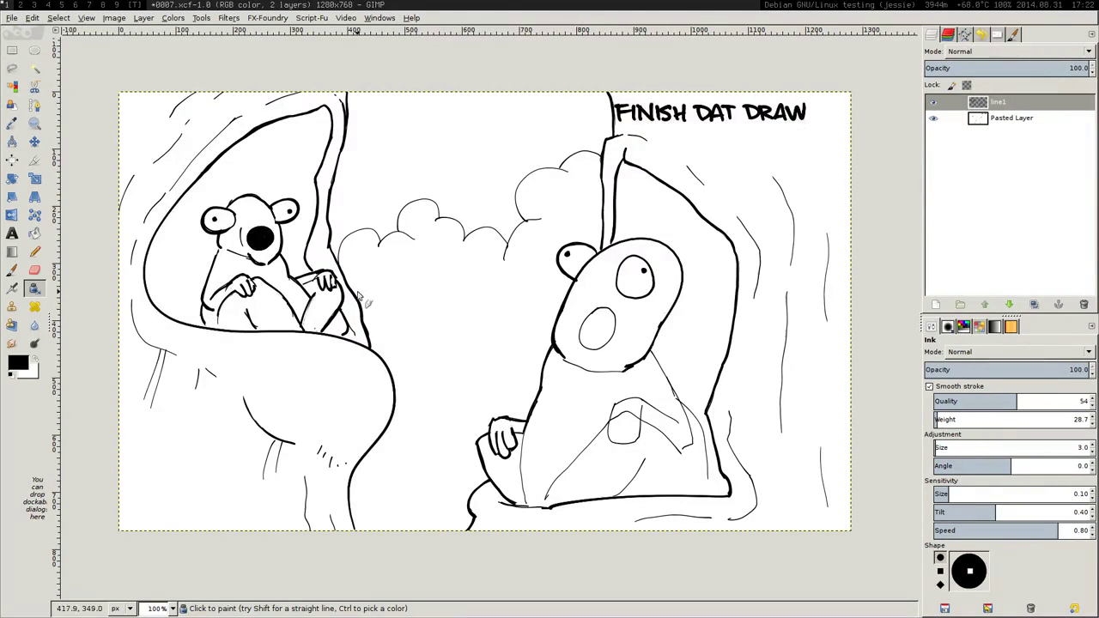
# - Ink the right character's front hand with fingers, its bent arm and the lower back down to the ledge
pyautogui.moveTo(697, 307); pyautogui.dragTo(614, 209)
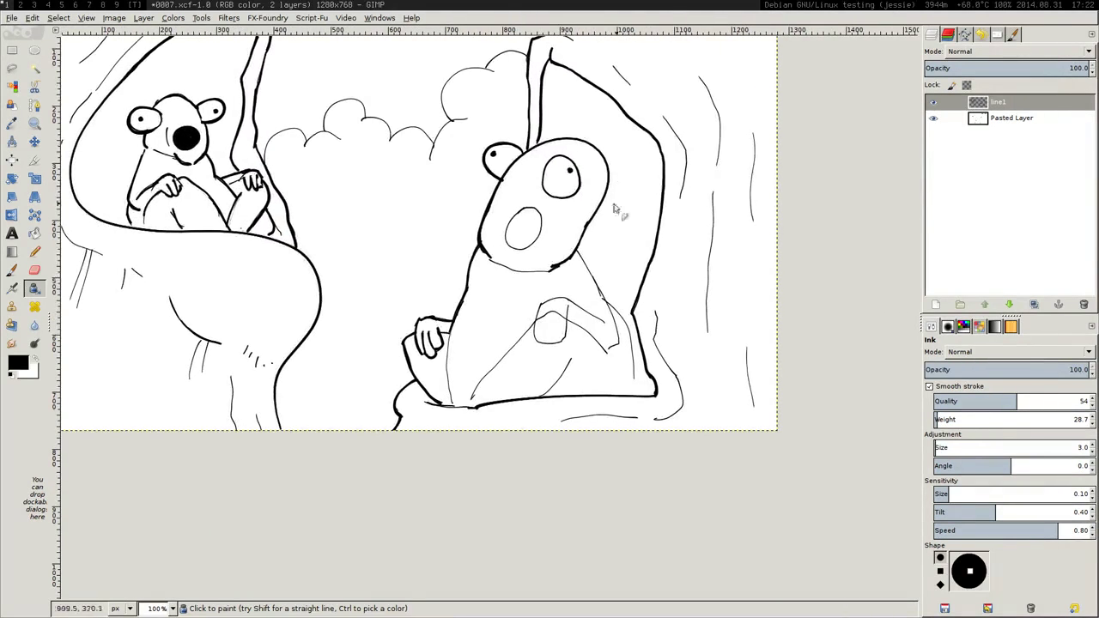
pyautogui.moveTo(547, 321)
pyautogui.mouseDown()
pyautogui.moveTo(560, 330)
pyautogui.moveTo(562, 343)
pyautogui.moveTo(569, 324)
pyautogui.moveTo(539, 346)
pyautogui.moveTo(549, 342)
pyautogui.moveTo(545, 334)
pyautogui.moveTo(541, 346)
pyautogui.moveTo(542, 304)
pyautogui.moveTo(606, 326)
pyautogui.mouseUp()
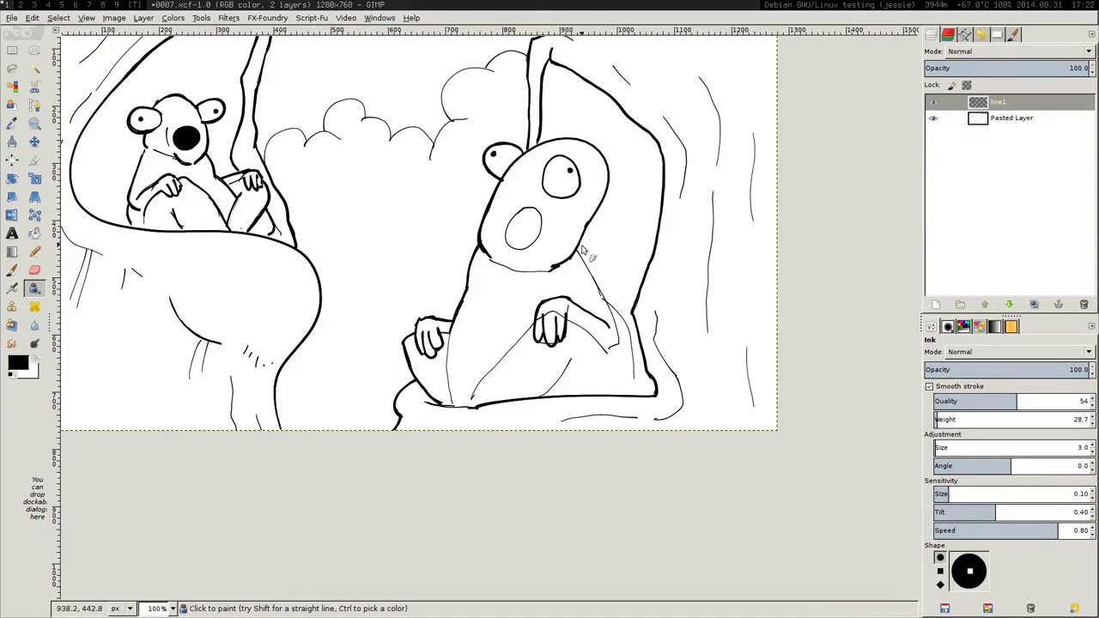
pyautogui.moveTo(578, 253); pyautogui.dragTo(611, 347)
pyautogui.moveTo(607, 303); pyautogui.dragTo(639, 402)
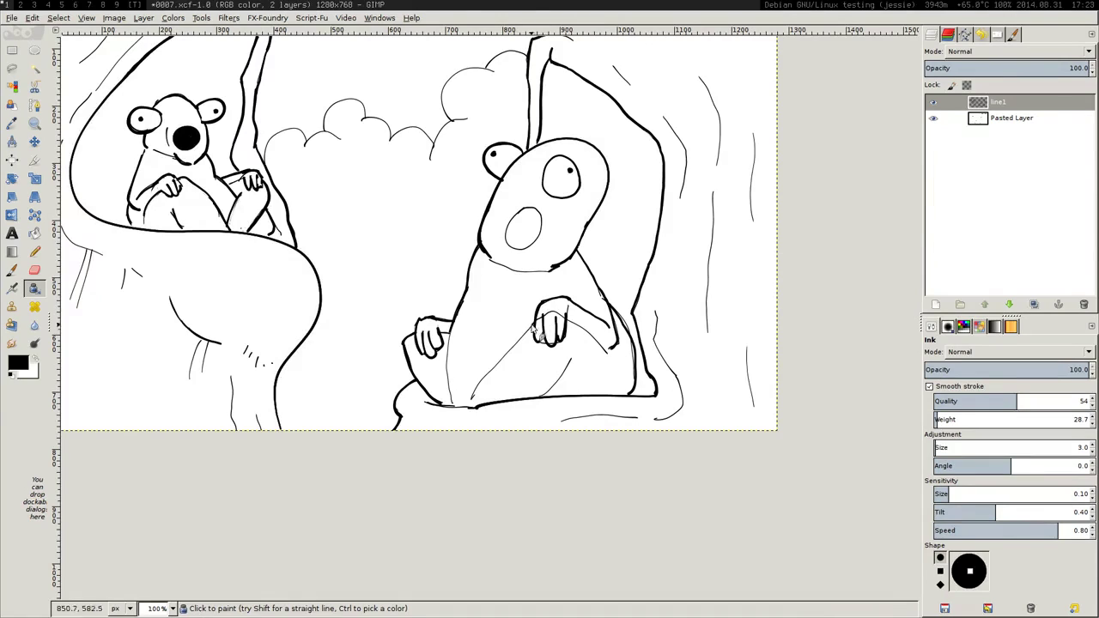
# - Thicken both lines of the right character's front leg from the knee down to the ledge
pyautogui.moveTo(532, 327); pyautogui.dragTo(472, 403)
pyautogui.hotkey('ctrl', 'z')
pyautogui.moveTo(533, 326); pyautogui.dragTo(465, 404)
pyautogui.moveTo(572, 355); pyautogui.dragTo(546, 396)
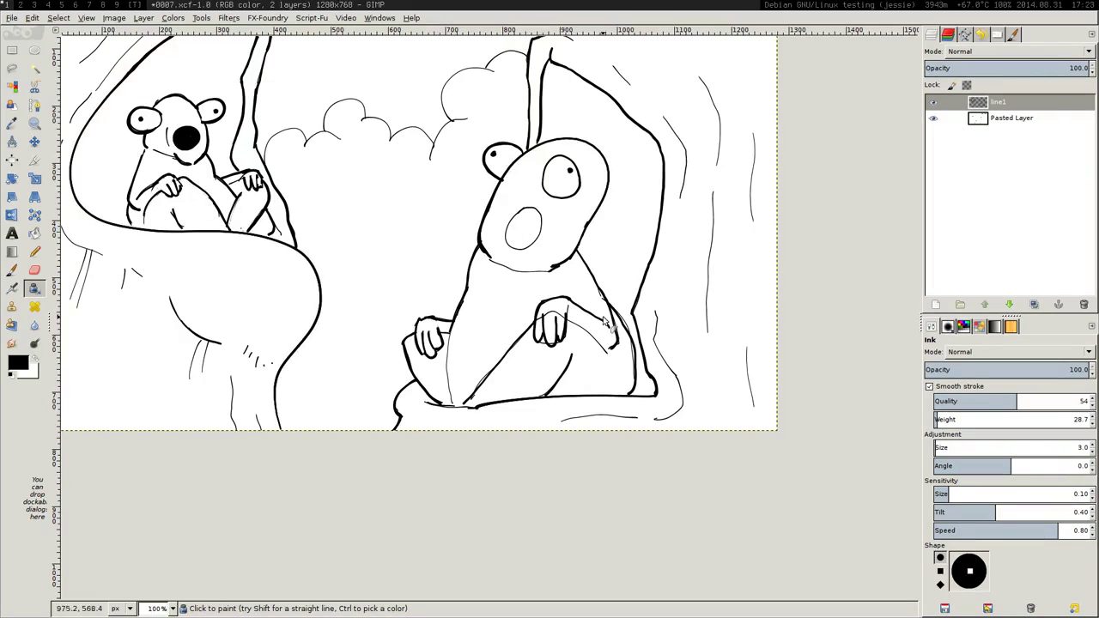
# - Thicken the right character's front belly line down to the ledge and erase the stray thin line crossing its hand
pyautogui.moveTo(452, 332)
pyautogui.mouseDown()
pyautogui.moveTo(447, 365)
pyautogui.moveTo(464, 406)
pyautogui.mouseUp()
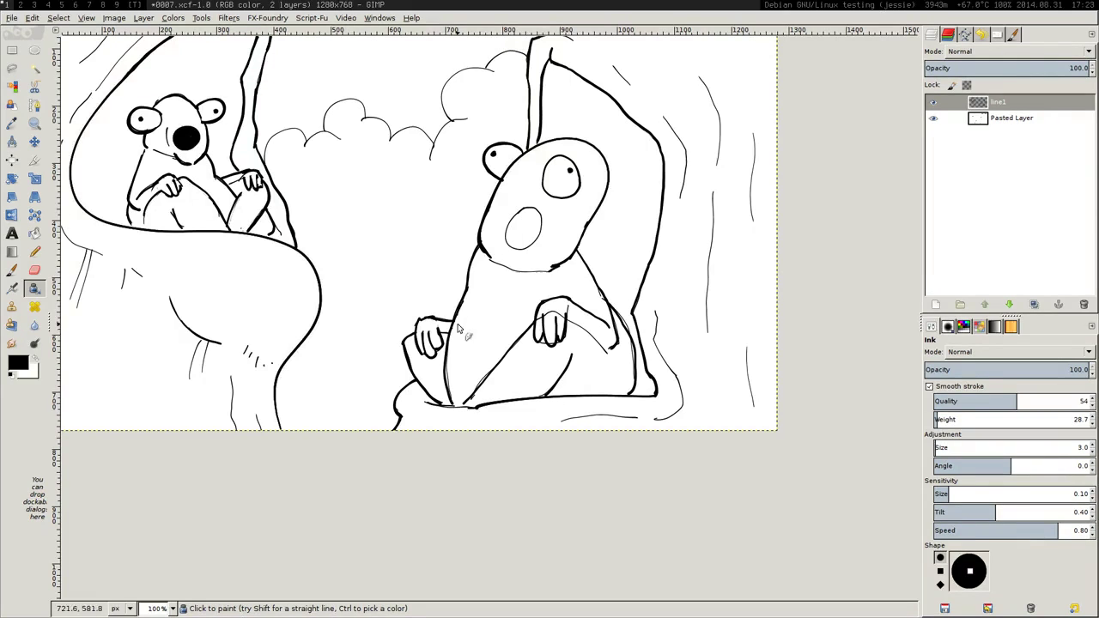
pyautogui.hotkey('shift', 'e')
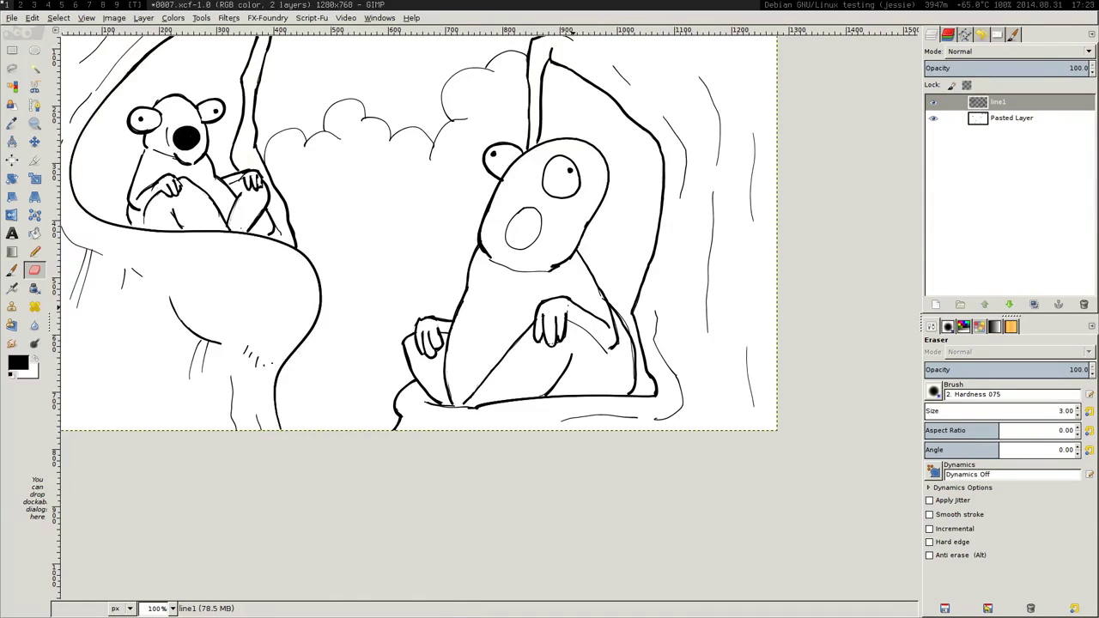
pyautogui.press('k')
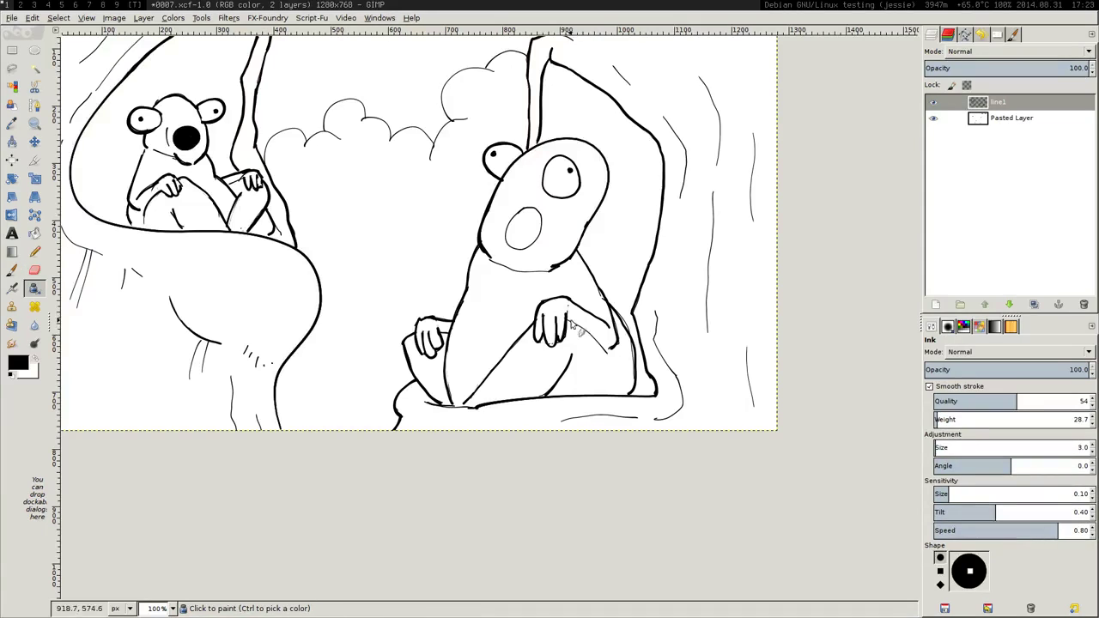
# - Thicken the underside of the right character's bent forearm from the hand to just past the elbow
pyautogui.moveTo(567, 317); pyautogui.dragTo(614, 372)
pyautogui.hotkey('ctrl', 'z')
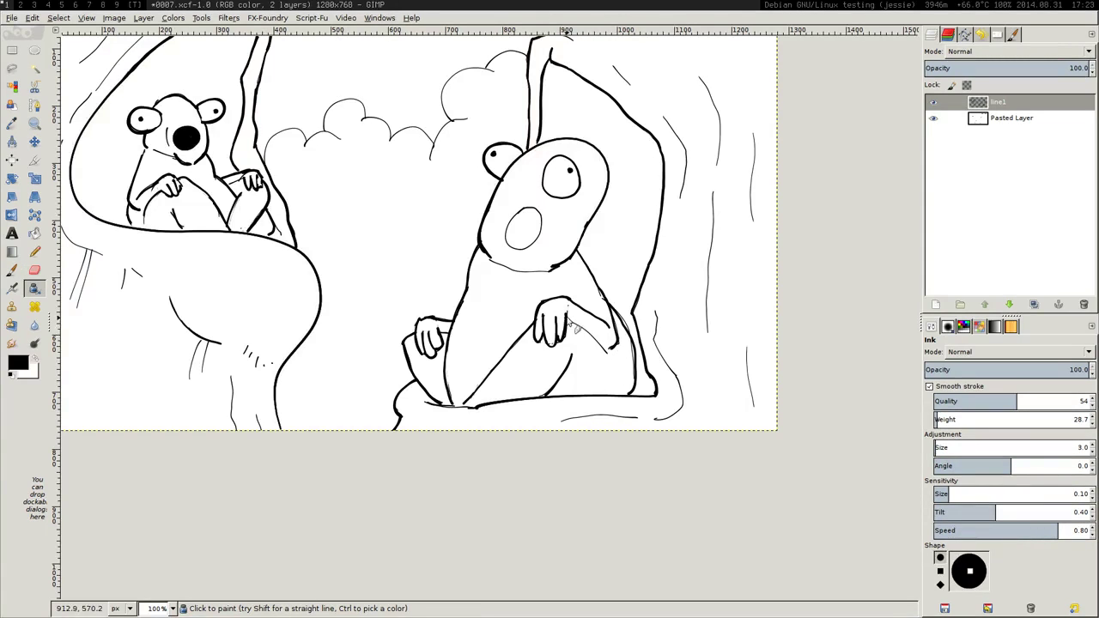
pyautogui.moveTo(569, 319); pyautogui.dragTo(609, 355)
pyautogui.hotkey('ctrl', 'z')
pyautogui.hotkey('ctrl', 'z')
pyautogui.moveTo(569, 318); pyautogui.dragTo(616, 372)
pyautogui.hotkey('shift', 'e')
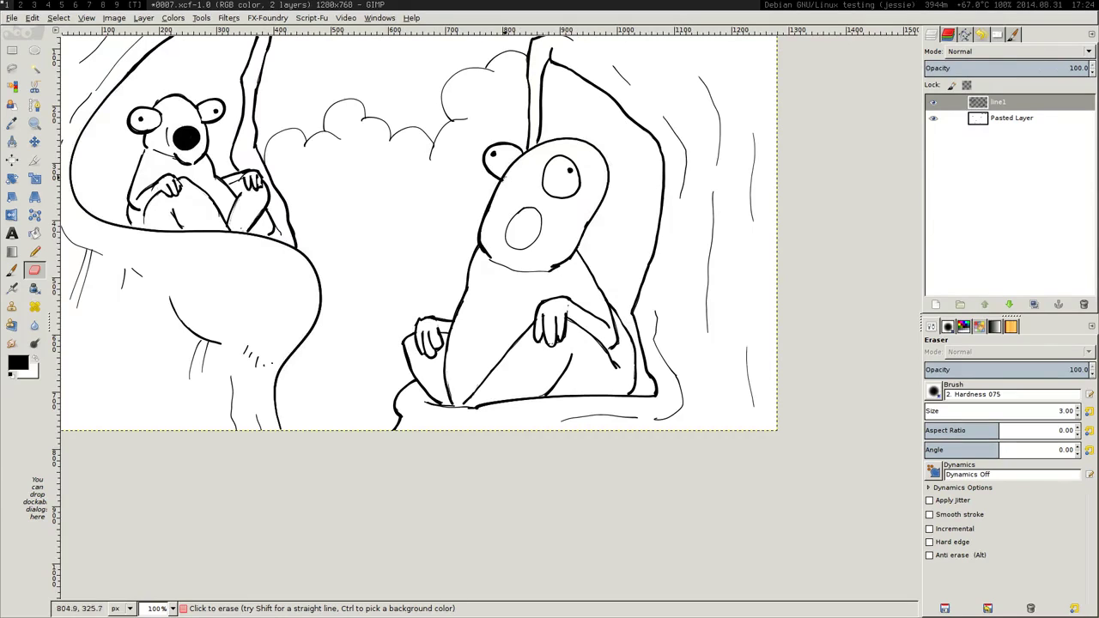
# - Cross-hatch the inner wall of the left hollow behind the character with an ink size of 2.0
pyautogui.moveTo(375, 195); pyautogui.dragTo(489, 265)
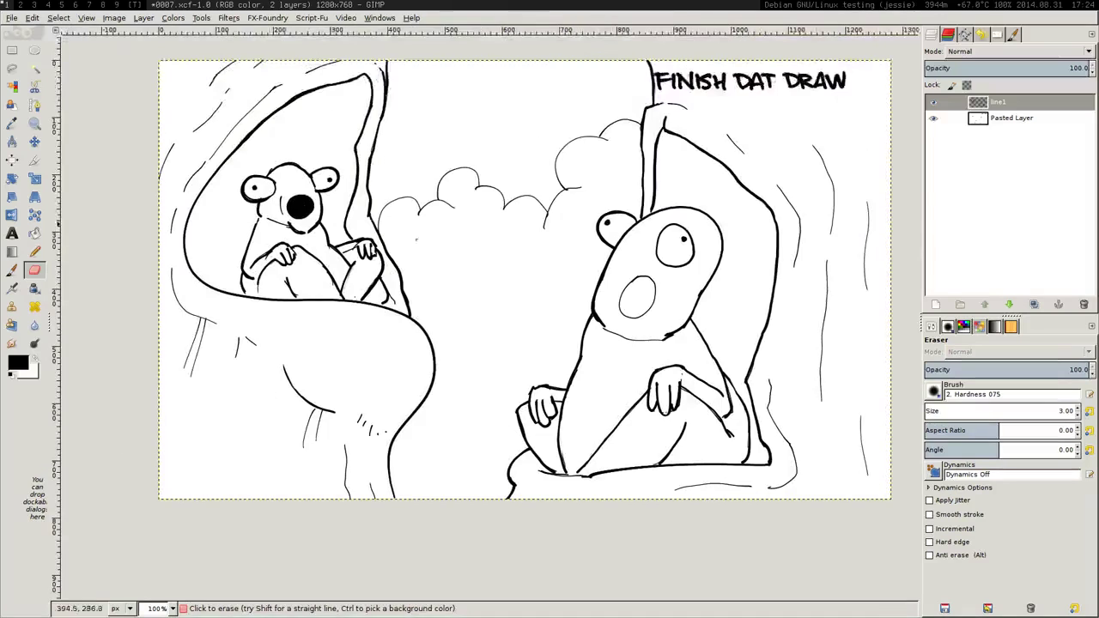
pyautogui.moveTo(395, 127)
pyautogui.mouseDown()
pyautogui.moveTo(393, 201)
pyautogui.moveTo(453, 181)
pyautogui.mouseUp()
pyautogui.scroll(-2, 499, 194)
pyautogui.hscroll(2, 499, 194)
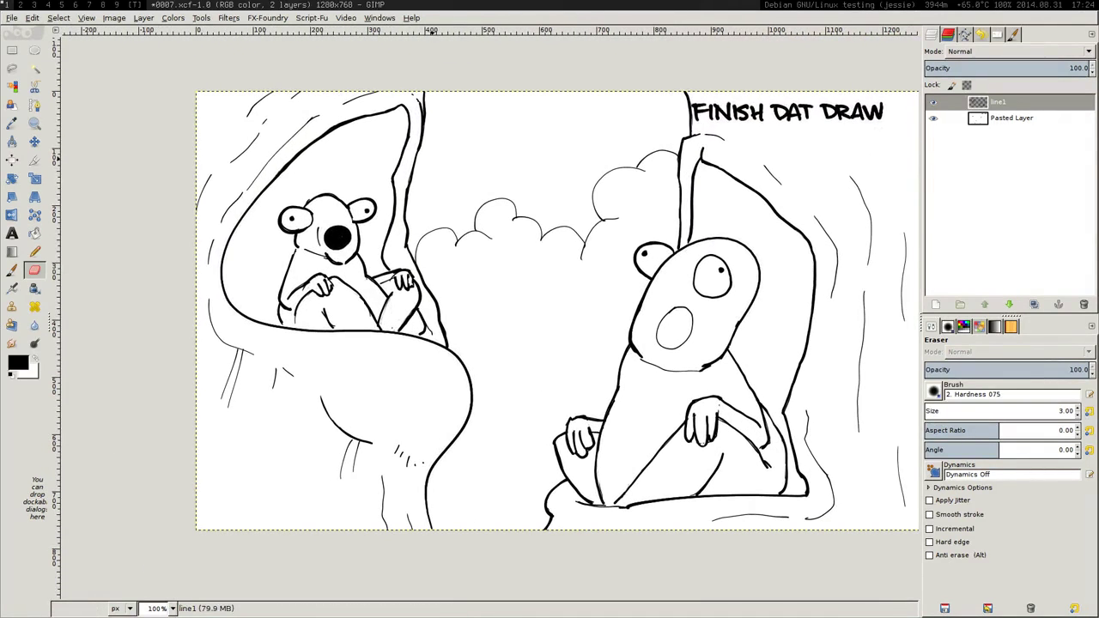
pyautogui.press('k')
pyautogui.press('[')
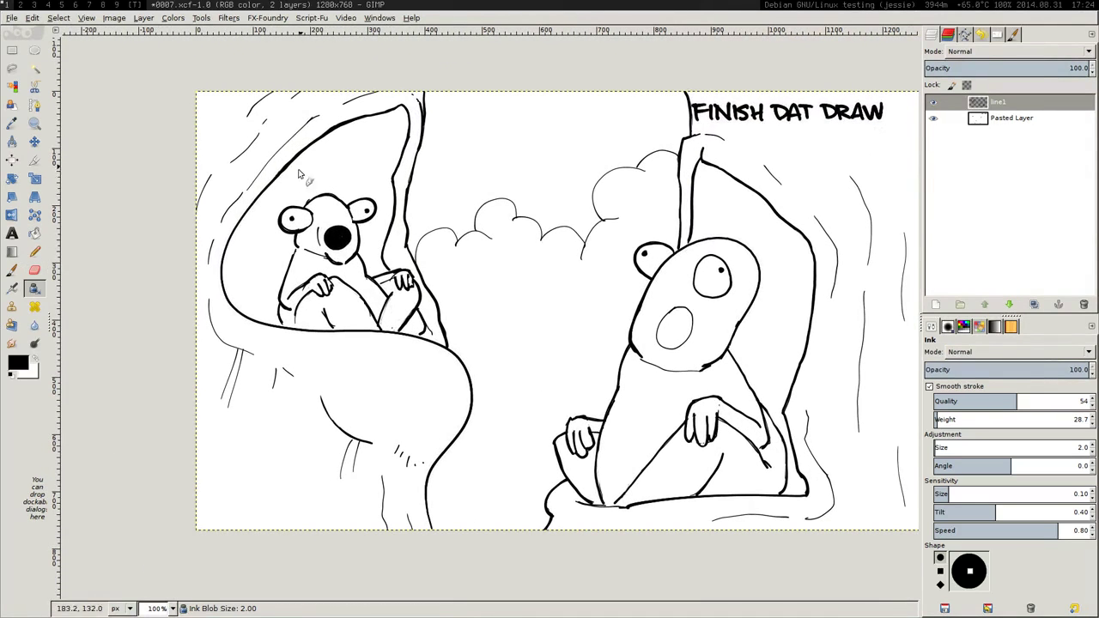
pyautogui.moveTo(231, 279)
pyautogui.mouseDown()
pyautogui.moveTo(245, 241)
pyautogui.moveTo(229, 295)
pyautogui.moveTo(235, 314)
pyautogui.moveTo(232, 279)
pyautogui.moveTo(254, 314)
pyautogui.moveTo(242, 282)
pyautogui.moveTo(251, 290)
pyautogui.moveTo(247, 230)
pyautogui.moveTo(266, 225)
pyautogui.moveTo(230, 258)
pyautogui.moveTo(258, 205)
pyautogui.moveTo(277, 197)
pyautogui.moveTo(259, 239)
pyautogui.moveTo(281, 245)
pyautogui.moveTo(257, 271)
pyautogui.moveTo(269, 275)
pyautogui.moveTo(258, 291)
pyautogui.moveTo(268, 289)
pyautogui.moveTo(255, 328)
pyautogui.moveTo(266, 318)
pyautogui.moveTo(284, 326)
pyautogui.moveTo(267, 296)
pyautogui.moveTo(266, 325)
pyautogui.moveTo(274, 305)
pyautogui.moveTo(261, 325)
pyautogui.moveTo(294, 300)
pyautogui.mouseUp()
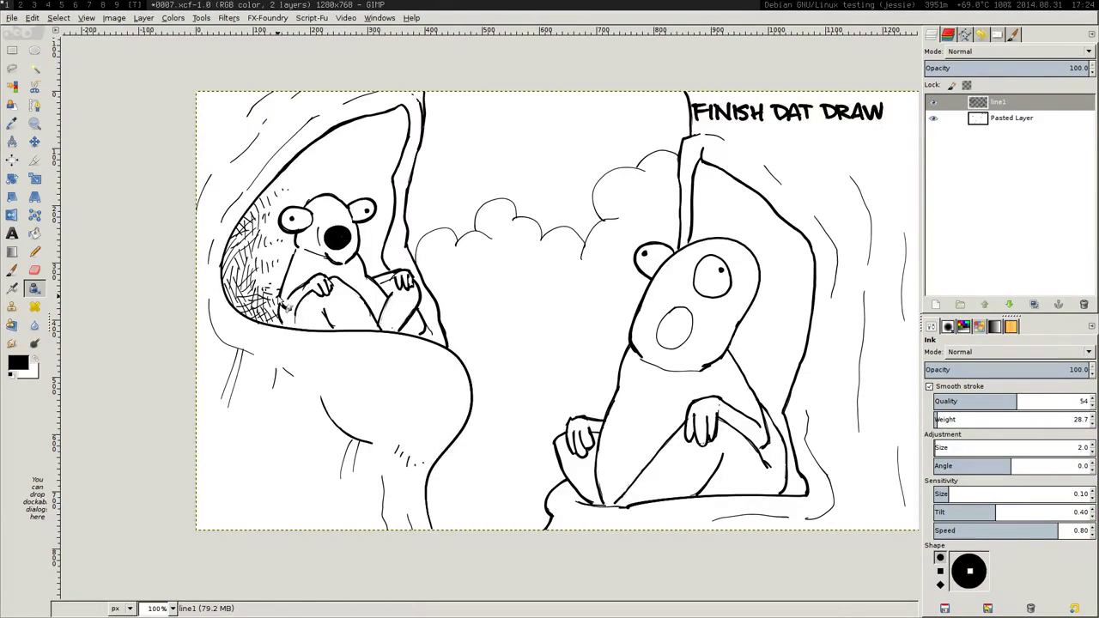
pyautogui.moveTo(280, 193)
pyautogui.mouseDown()
pyautogui.moveTo(301, 175)
pyautogui.moveTo(328, 176)
pyautogui.moveTo(287, 185)
pyautogui.moveTo(321, 176)
pyautogui.moveTo(283, 188)
pyautogui.mouseUp()
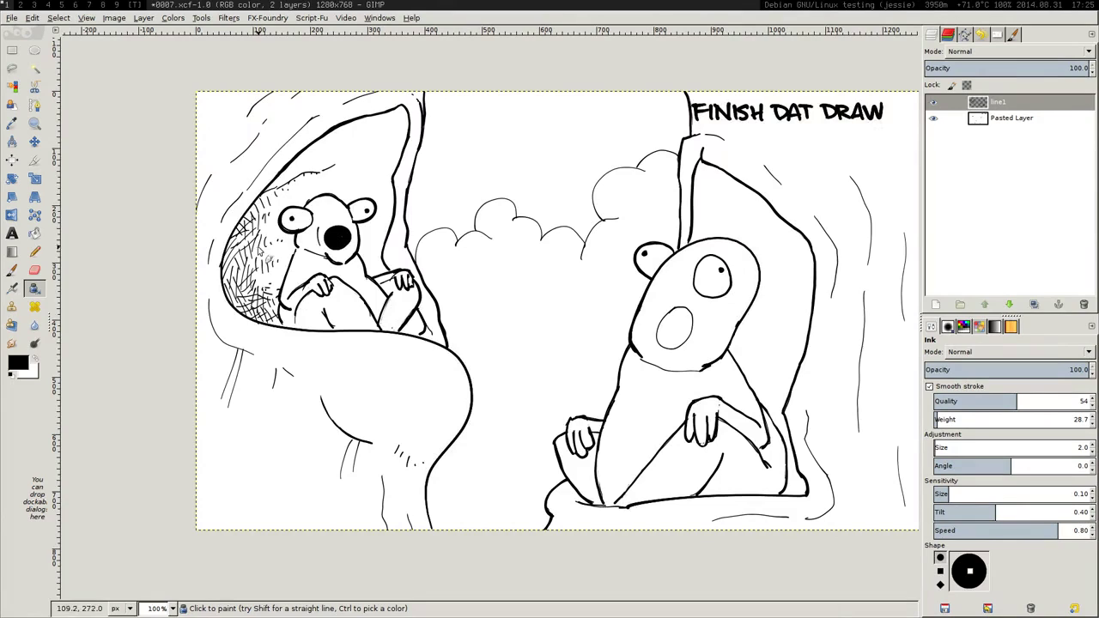
pyautogui.press('ctrl')
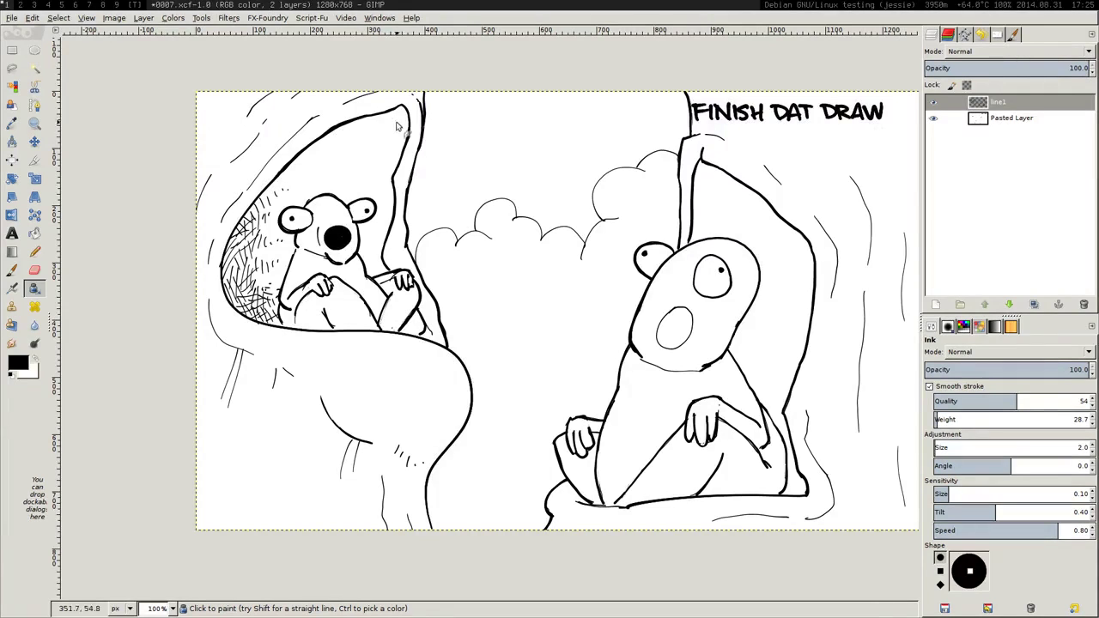
# - Add fine hatching along the left hollow's far edge and on the left character's face, arm and legs, reducing the ink size to 1.0
pyautogui.press('[')
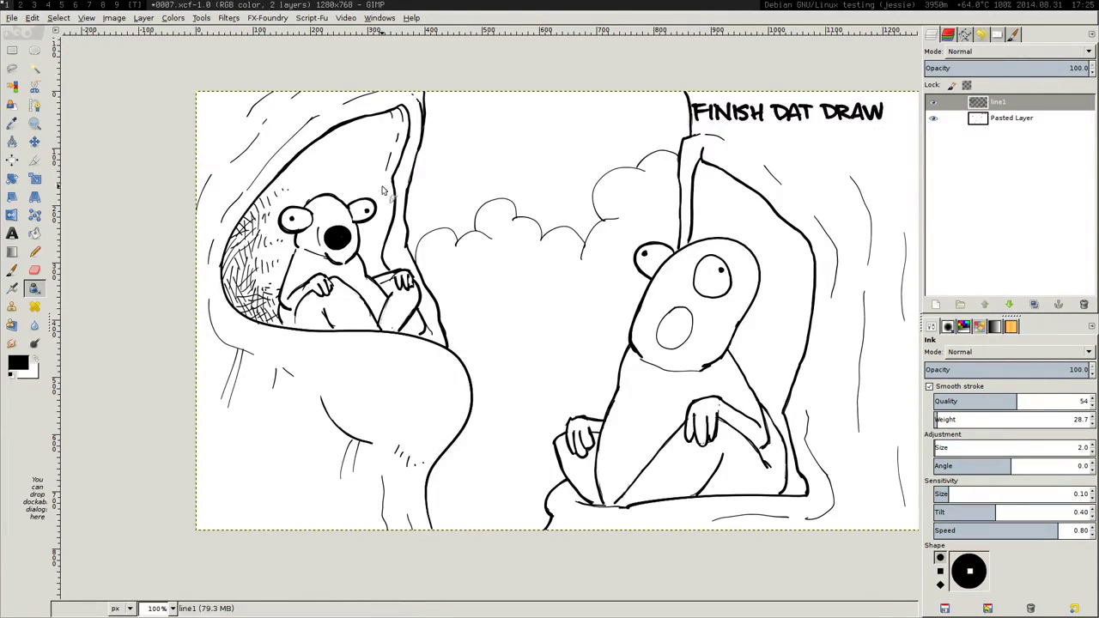
pyautogui.press('[')
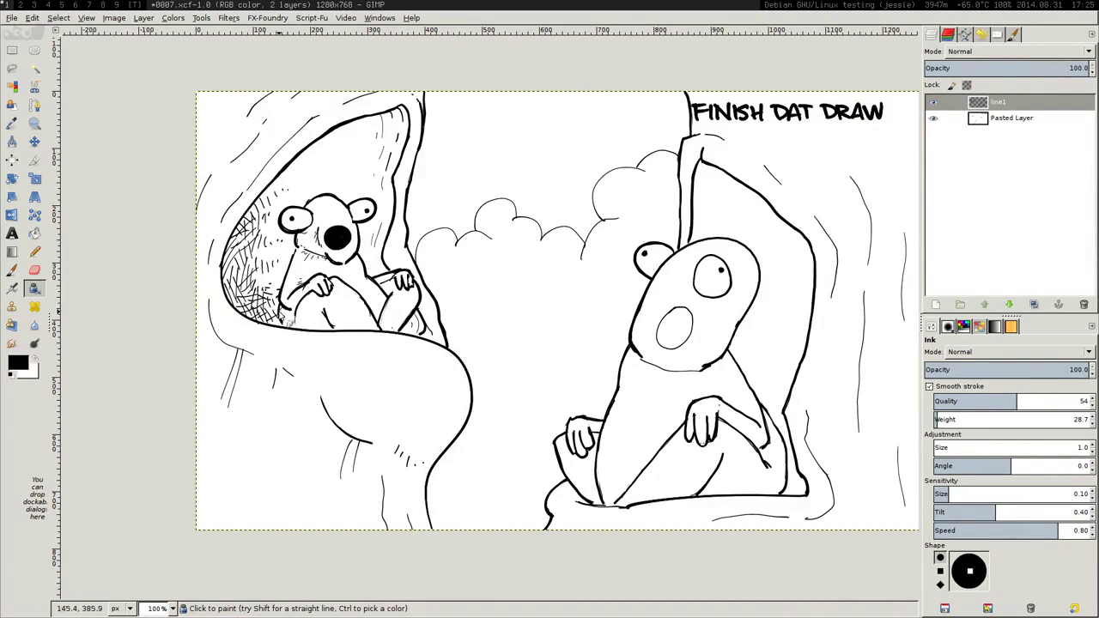
pyautogui.moveTo(283, 309); pyautogui.dragTo(300, 326)
# - Texture the left tree's bark with scattered small dots and fine ticks along its crease lines
pyautogui.click(286, 439)
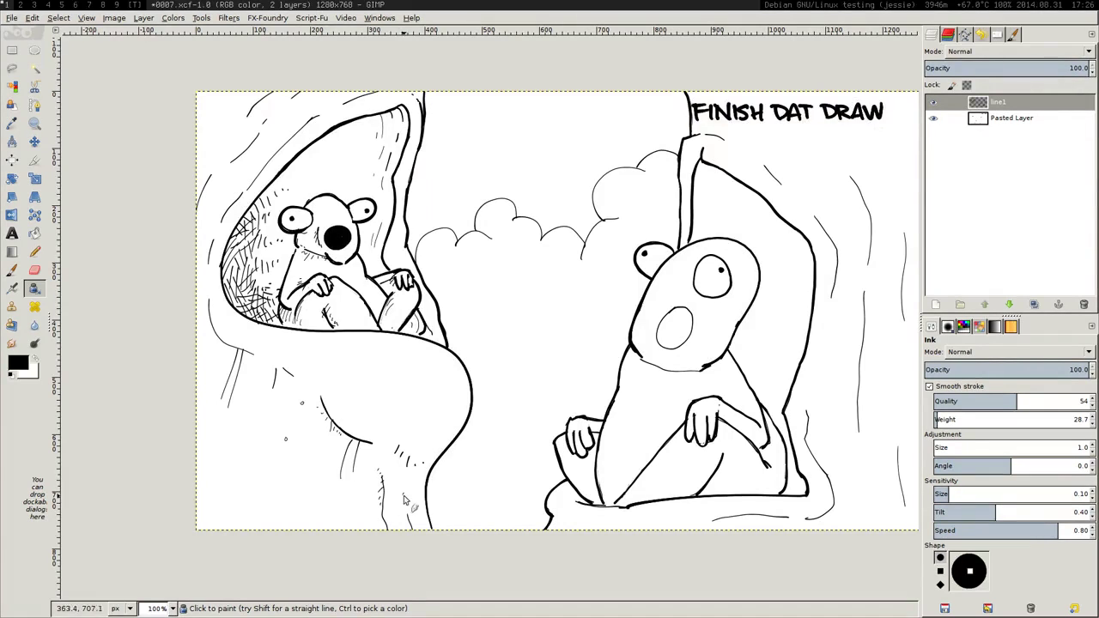
pyautogui.click(236, 404)
pyautogui.click(241, 139)
pyautogui.click(215, 138)
# - Hatch the inner upper and outer edges of the right hollow with an ink size of 2.0
pyautogui.press(']')
pyautogui.moveTo(802, 331)
pyautogui.mouseDown()
pyautogui.moveTo(775, 384)
pyautogui.moveTo(786, 381)
pyautogui.mouseUp()
pyautogui.moveTo(804, 243); pyautogui.dragTo(808, 280)
pyautogui.moveTo(796, 243); pyautogui.dragTo(798, 295)
pyautogui.moveTo(703, 163); pyautogui.dragTo(706, 173)
pyautogui.moveTo(711, 170)
pyautogui.mouseDown()
pyautogui.moveTo(699, 213)
pyautogui.moveTo(707, 168)
pyautogui.moveTo(733, 182)
pyautogui.moveTo(728, 196)
pyautogui.moveTo(755, 201)
pyautogui.mouseUp()
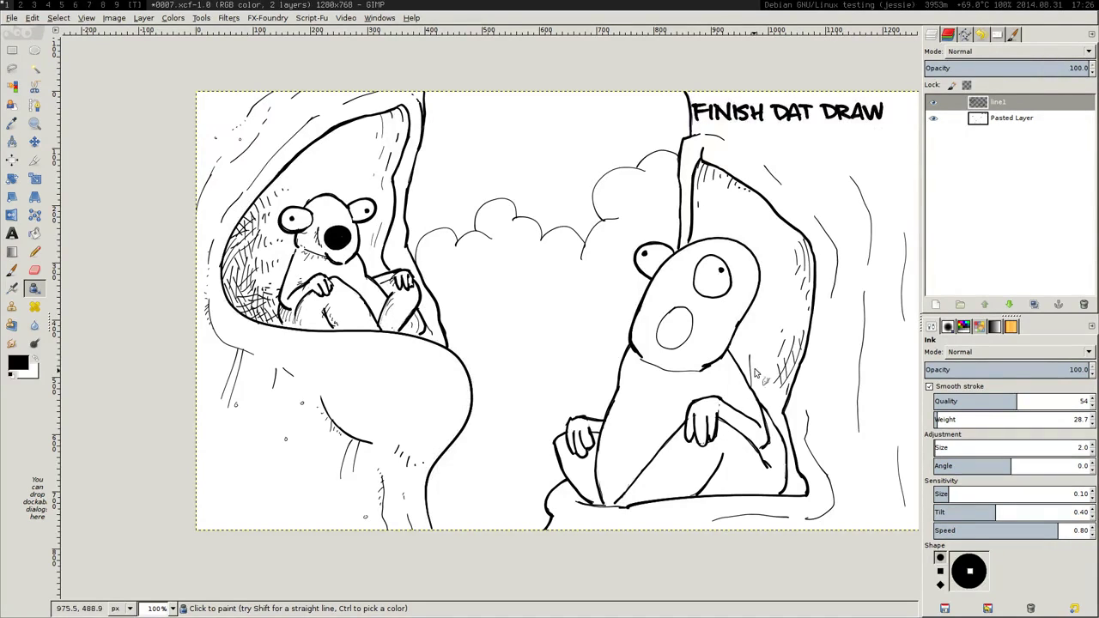
# - Cross-hatch the right hollow behind the character's back down to the ledge, and darken the gap beside the left character's foot
pyautogui.moveTo(756, 373); pyautogui.dragTo(790, 411)
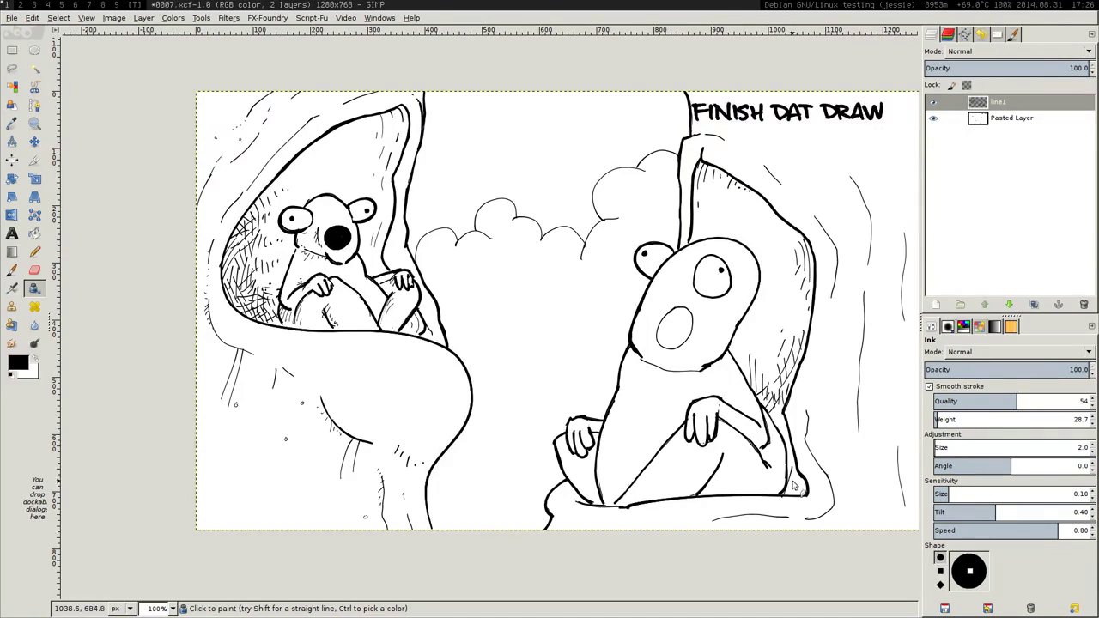
pyautogui.moveTo(794, 486); pyautogui.dragTo(810, 507)
pyautogui.moveTo(780, 410)
pyautogui.mouseDown()
pyautogui.moveTo(800, 463)
pyautogui.moveTo(788, 431)
pyautogui.mouseUp()
pyautogui.moveTo(783, 421); pyautogui.dragTo(809, 483)
pyautogui.moveTo(795, 465); pyautogui.dragTo(807, 488)
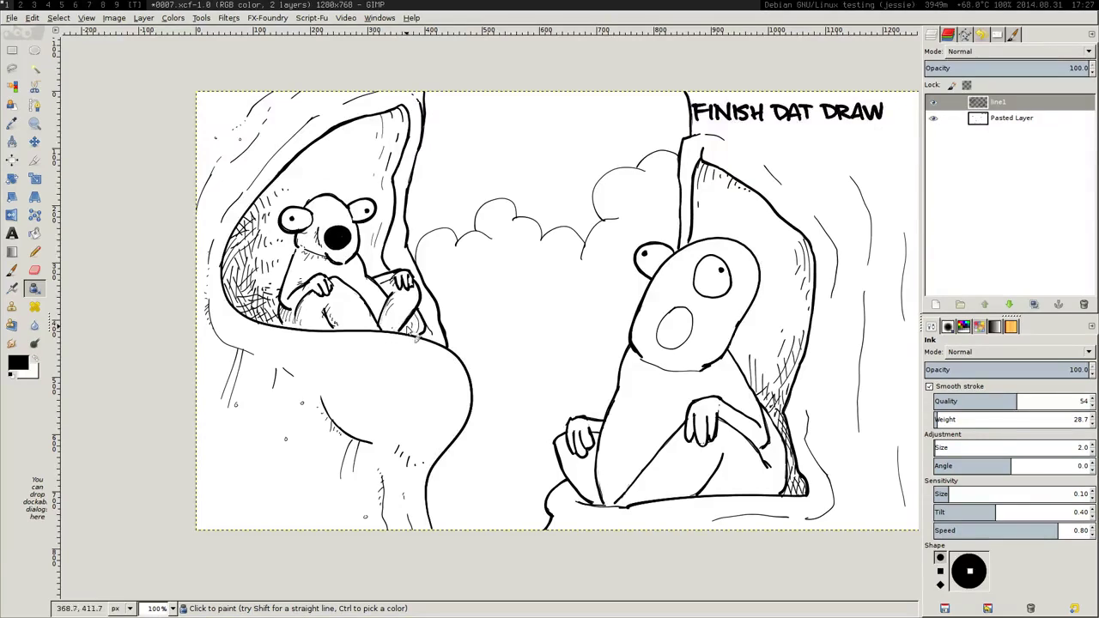
pyautogui.moveTo(408, 320); pyautogui.dragTo(421, 333)
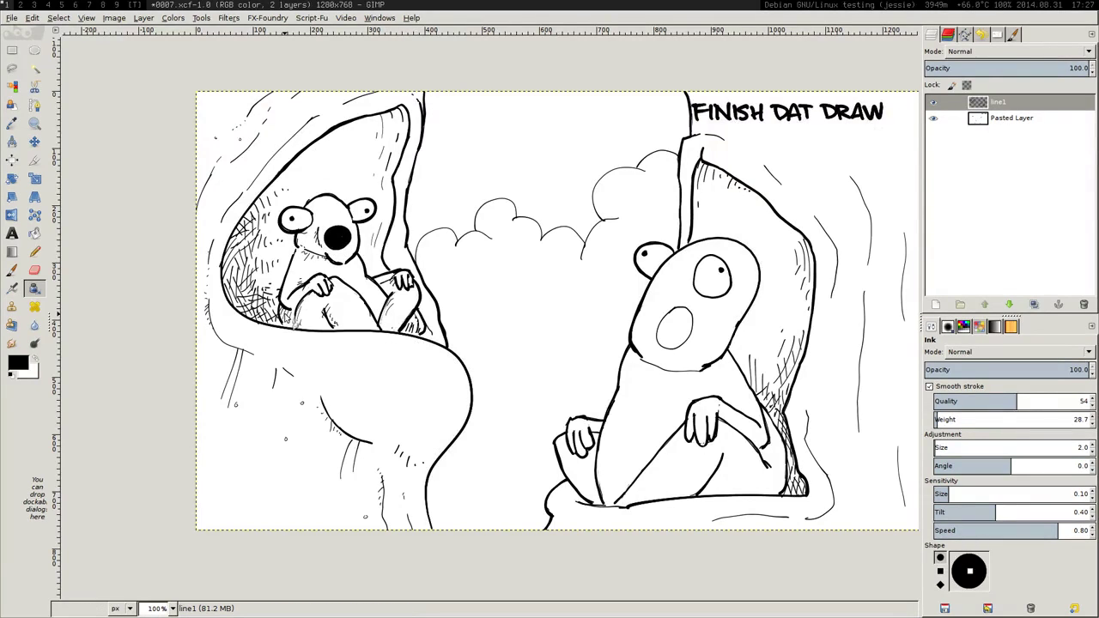
# - Fill the right character's oval nose solid black, raising the ink size to 16.0
pyautogui.press(']')
pyautogui.press(']')
pyautogui.press(']')
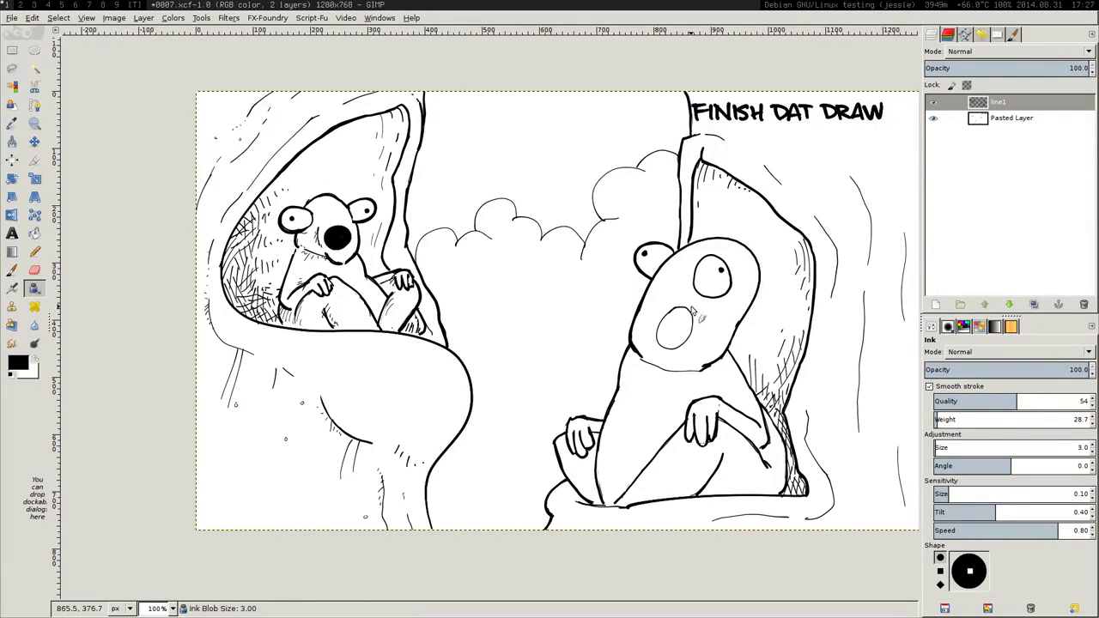
pyautogui.moveTo(677, 316)
pyautogui.mouseDown()
pyautogui.moveTo(667, 335)
pyautogui.moveTo(683, 335)
pyautogui.moveTo(662, 343)
pyautogui.moveTo(674, 332)
pyautogui.mouseUp()
pyautogui.press(']')
pyautogui.press(']')
pyautogui.press(']')
pyautogui.press(']')
pyautogui.press(']')
pyautogui.press(']')
pyautogui.press(']')
pyautogui.press(']')
pyautogui.press(']')
pyautogui.press(']')
pyautogui.press(']')
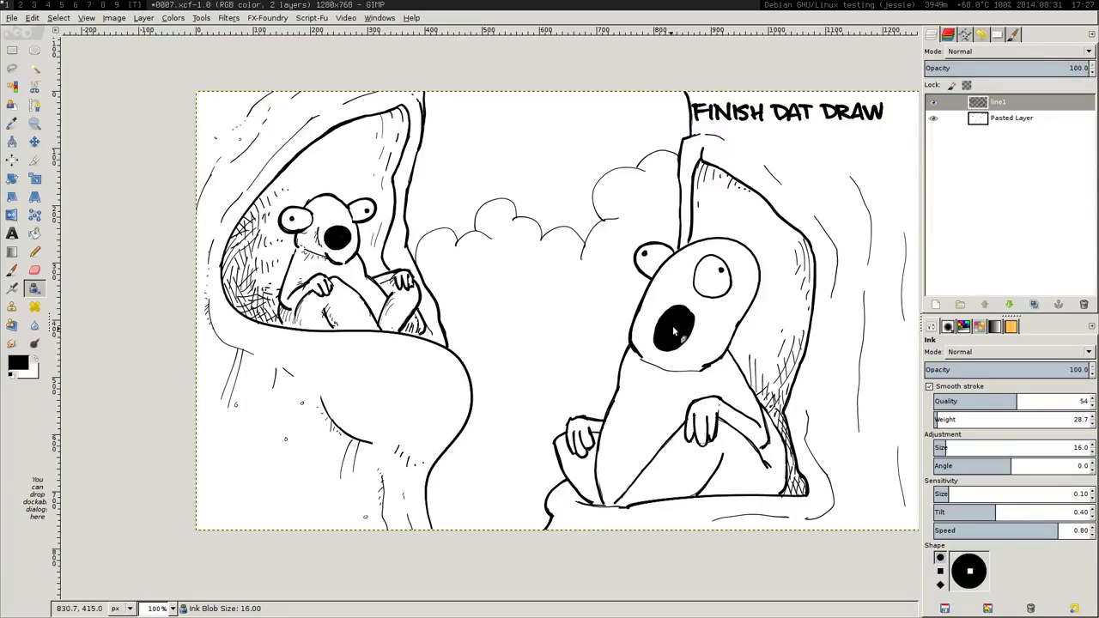
# - Add small crease marks beneath the right character's large eye and short hatching under its chin with an ink size of 2.0
pyautogui.hotkey('shift', 'e')
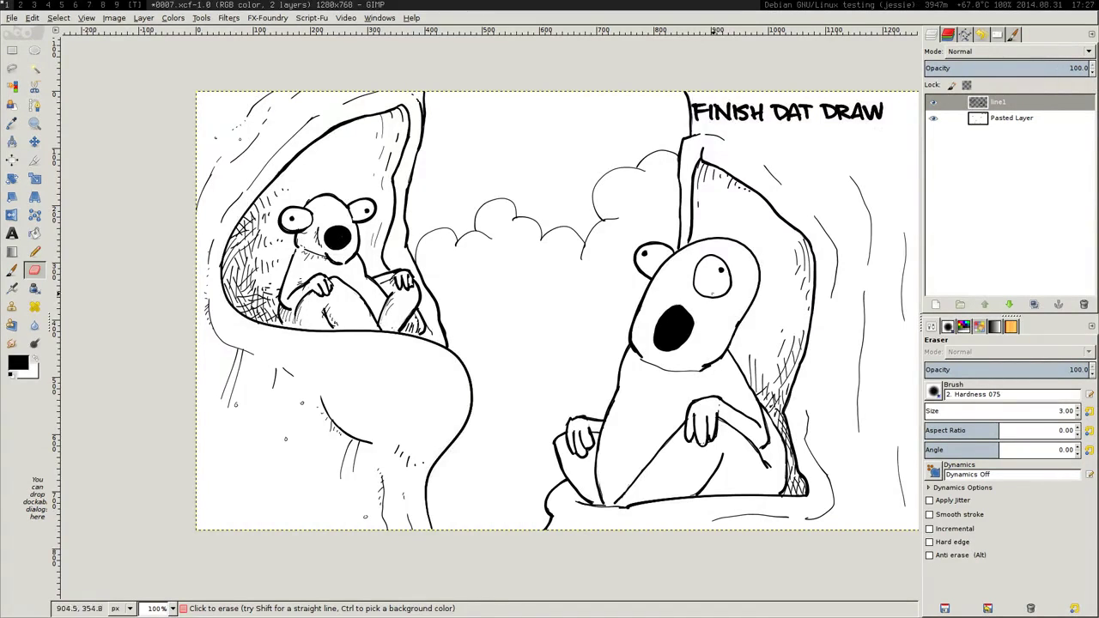
pyautogui.press('k')
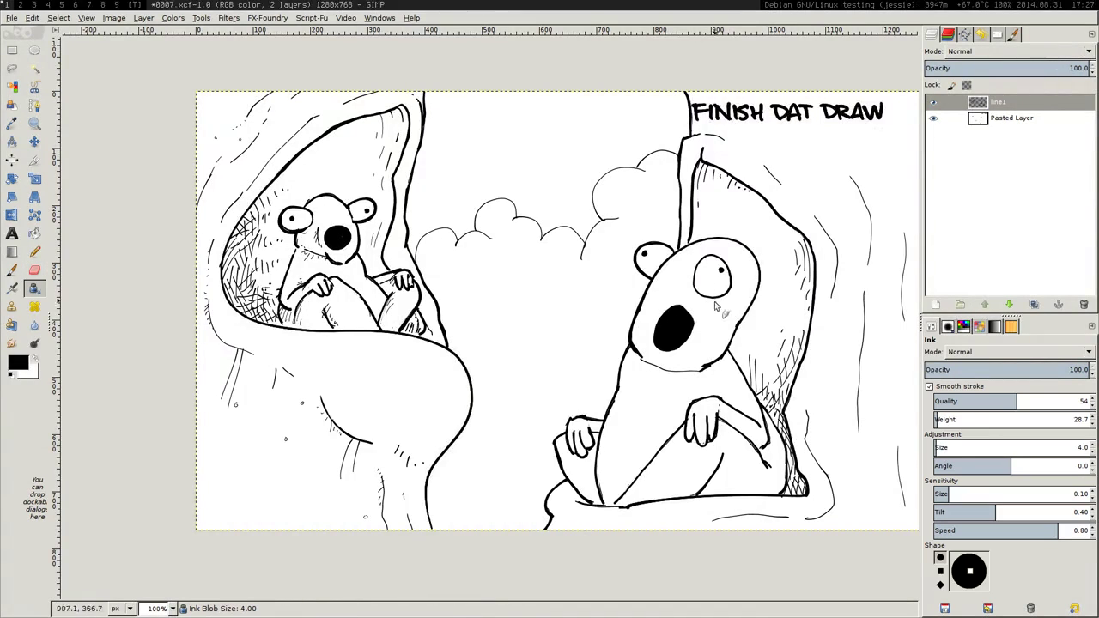
pyautogui.hotkey('ctrl', 'z')
pyautogui.press('[')
pyautogui.press('[')
pyautogui.press('[')
pyautogui.press('[')
pyautogui.moveTo(698, 301); pyautogui.dragTo(715, 302)
pyautogui.press(']')
pyautogui.press(']')
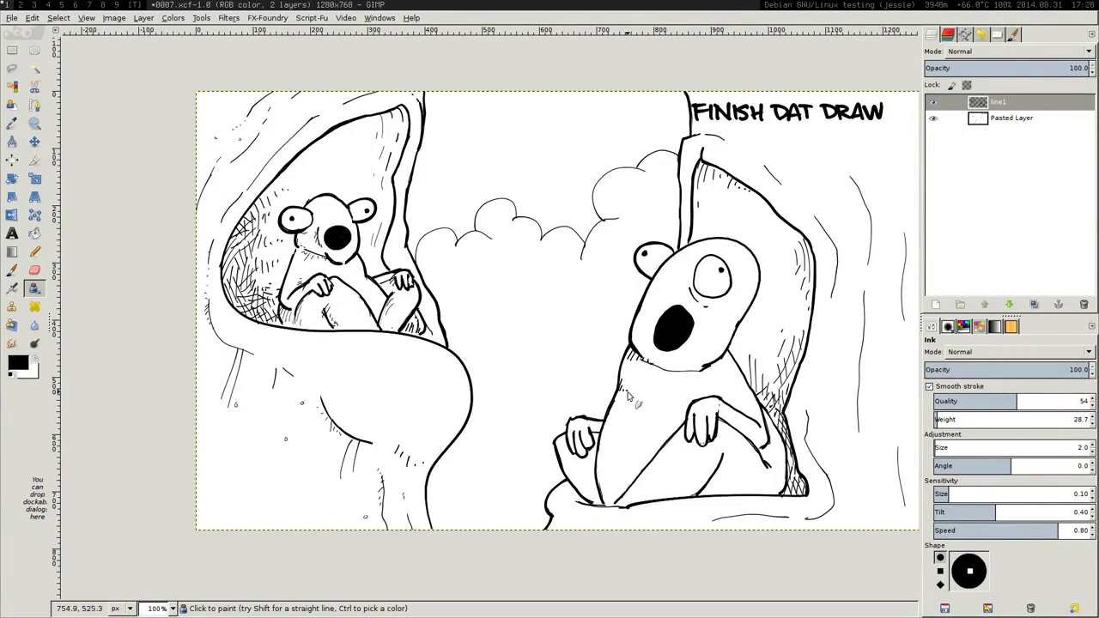
pyautogui.press('[')
pyautogui.moveTo(599, 455)
pyautogui.mouseDown()
pyautogui.moveTo(624, 487)
pyautogui.moveTo(637, 464)
pyautogui.mouseUp()
pyautogui.press(']')
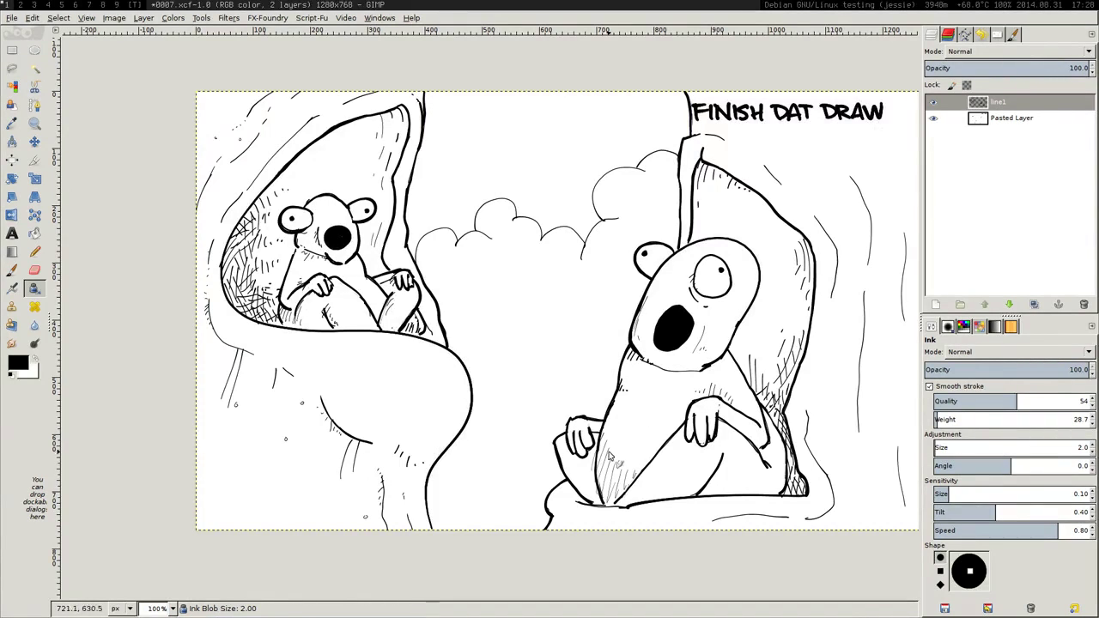
pyautogui.hotkey('ctrl', 'z')
pyautogui.hotkey('ctrl', 'z')
pyautogui.hotkey('ctrl', 'z')
pyautogui.hotkey('ctrl', 'z')
pyautogui.hotkey('ctrl', 'z')
# - Hatch the right character's lower belly, both legs and elbow with an ink size of 2.0
pyautogui.moveTo(608, 427); pyautogui.dragTo(601, 446)
pyautogui.moveTo(606, 441); pyautogui.dragTo(599, 501)
pyautogui.moveTo(613, 465)
pyautogui.mouseDown()
pyautogui.moveTo(606, 502)
pyautogui.moveTo(622, 519)
pyautogui.mouseUp()
pyautogui.moveTo(633, 477); pyautogui.dragTo(618, 501)
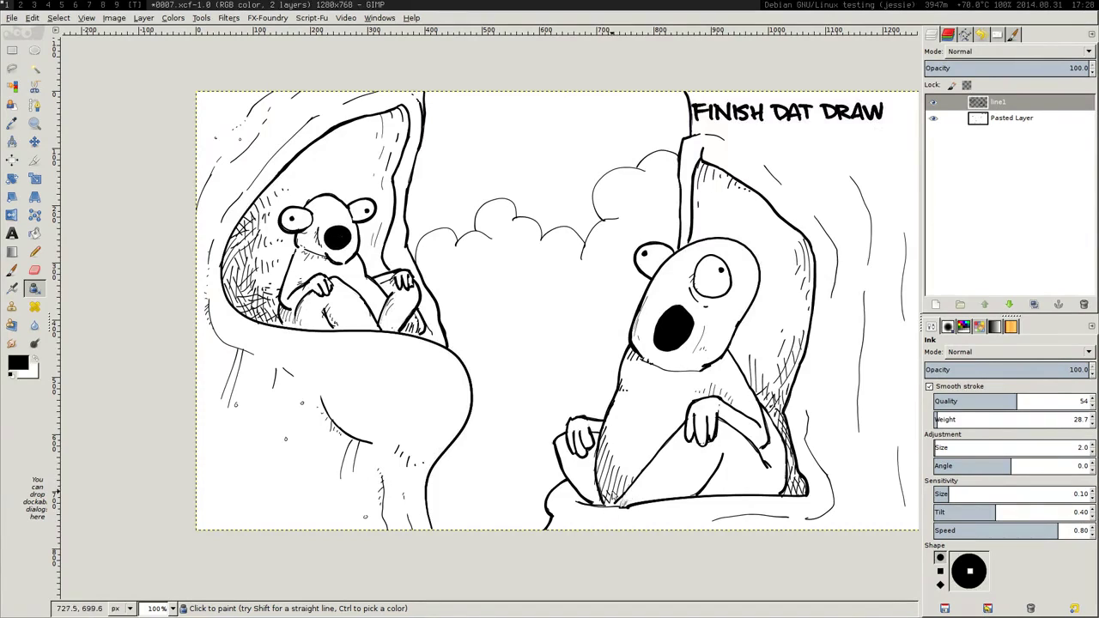
pyautogui.moveTo(564, 461)
pyautogui.mouseDown()
pyautogui.moveTo(598, 504)
pyautogui.moveTo(644, 483)
pyautogui.moveTo(677, 503)
pyautogui.moveTo(707, 493)
pyautogui.mouseUp()
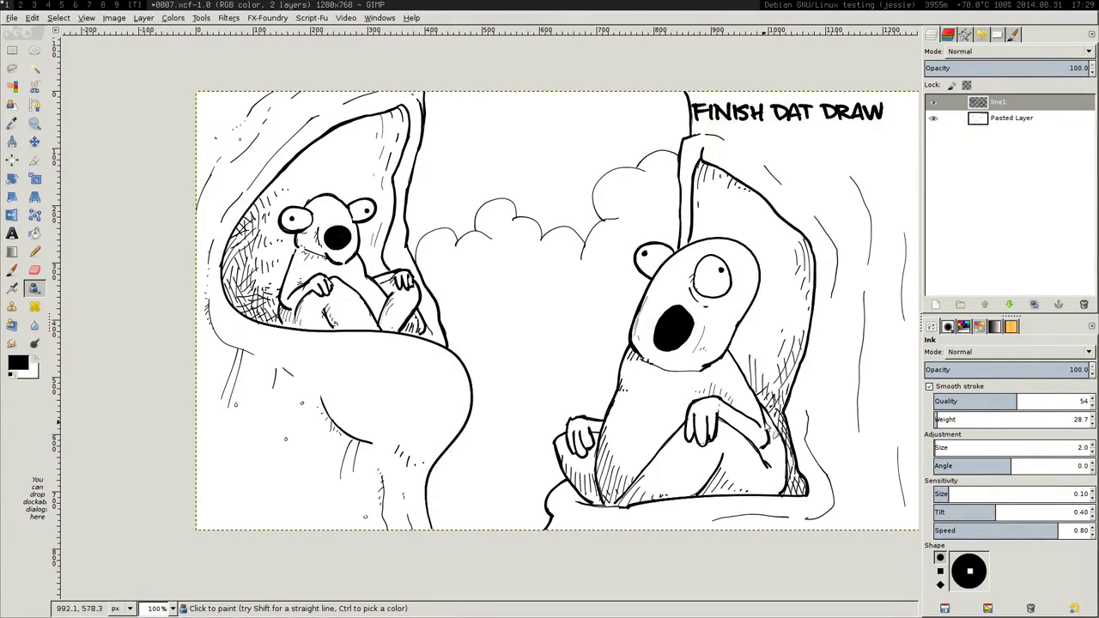
pyautogui.moveTo(764, 451); pyautogui.dragTo(773, 460)
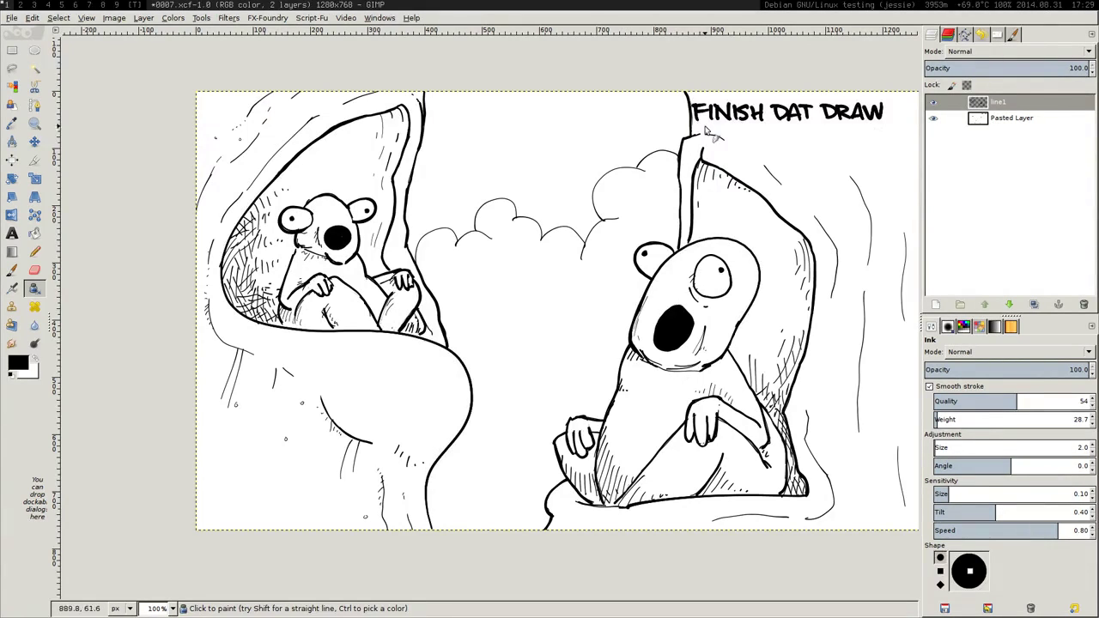
# - Add a short bark stroke above the right hollow and draw three small birds in the sky above the clouds
pyautogui.moveTo(707, 128); pyautogui.dragTo(723, 132)
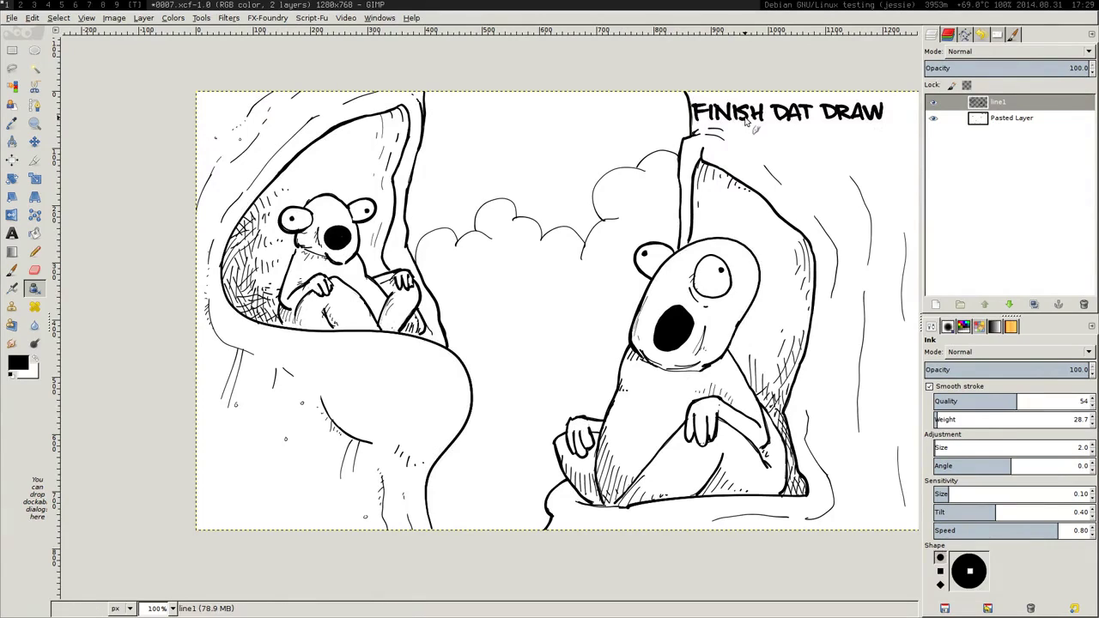
pyautogui.moveTo(478, 158); pyautogui.dragTo(576, 169)
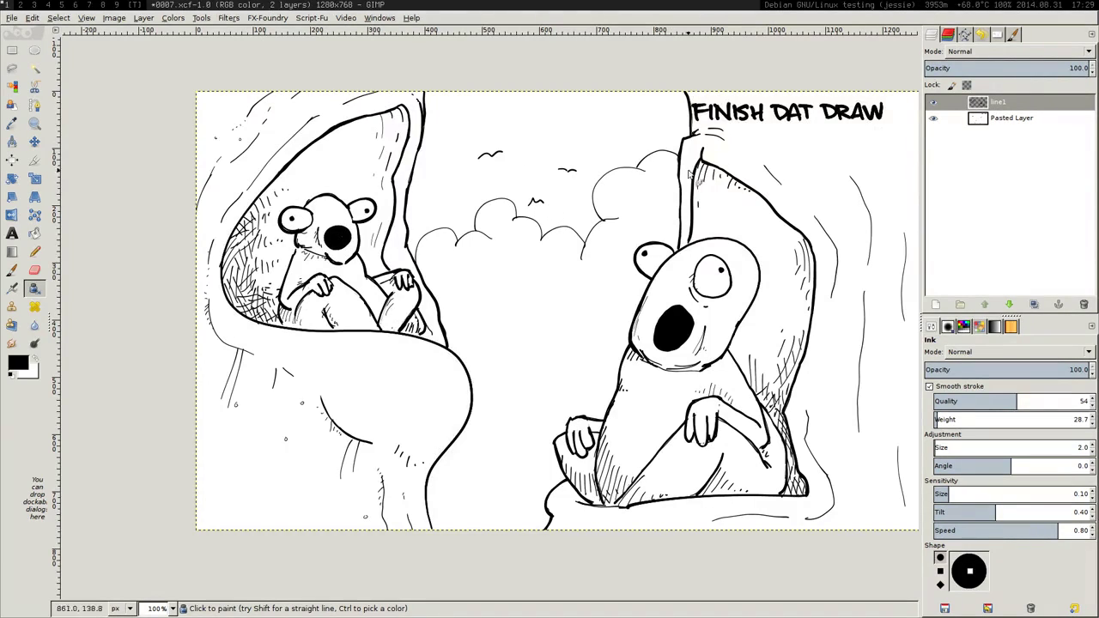
# - Create a transparent 1280 x 768 layer named color1 and set its blend mode to Darken only
pyautogui.click(936, 305)
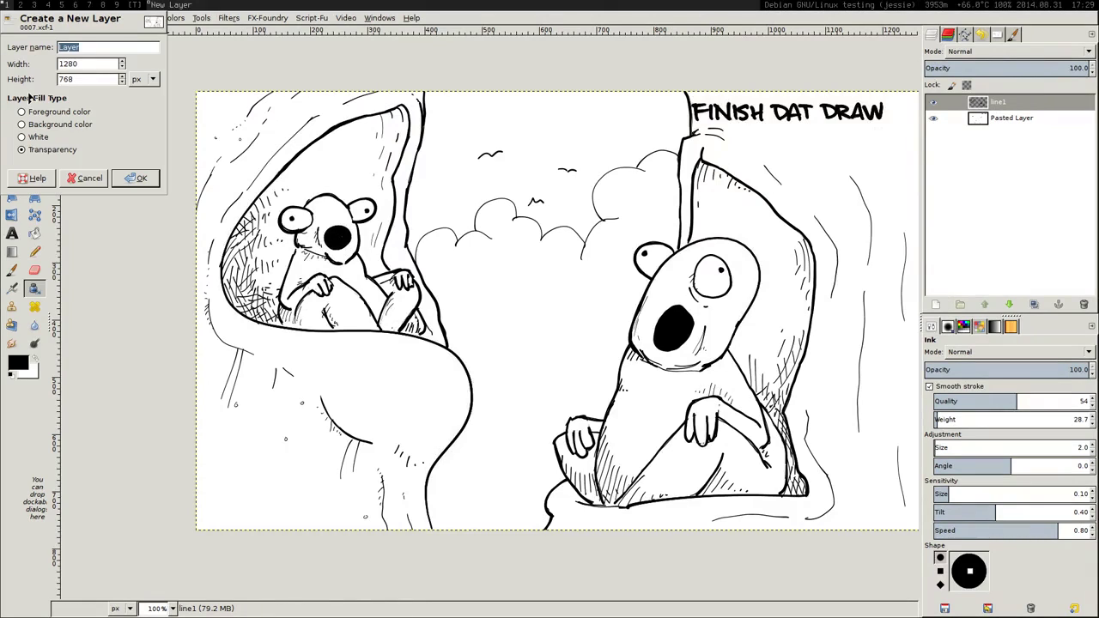
pyautogui.write('color1')
pyautogui.press('Return')
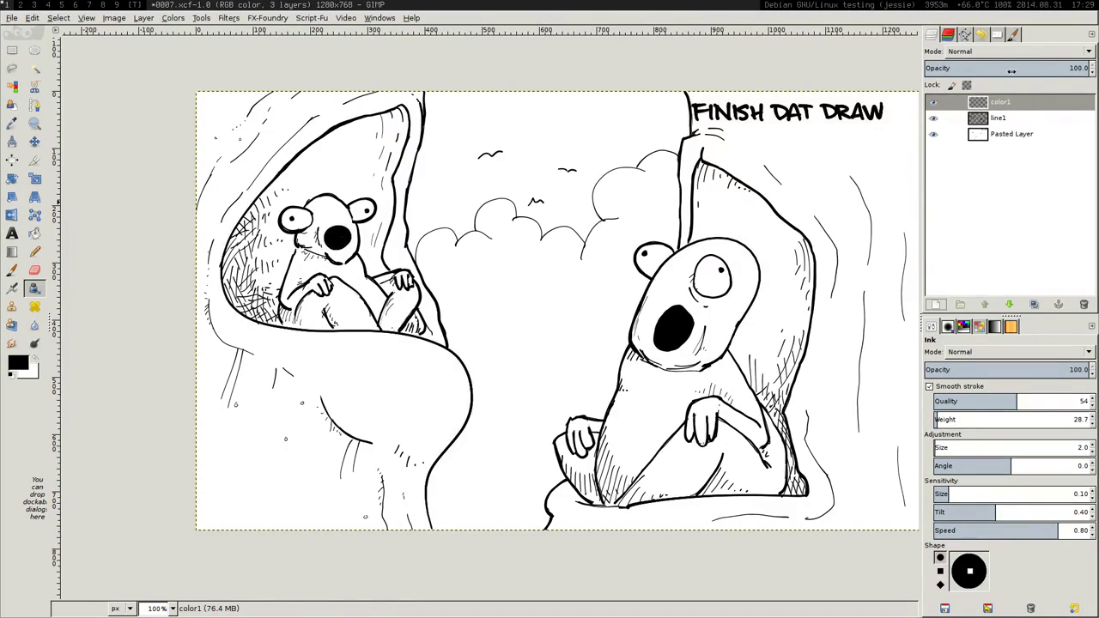
pyautogui.click(1000, 52)
pyautogui.click(987, 140)
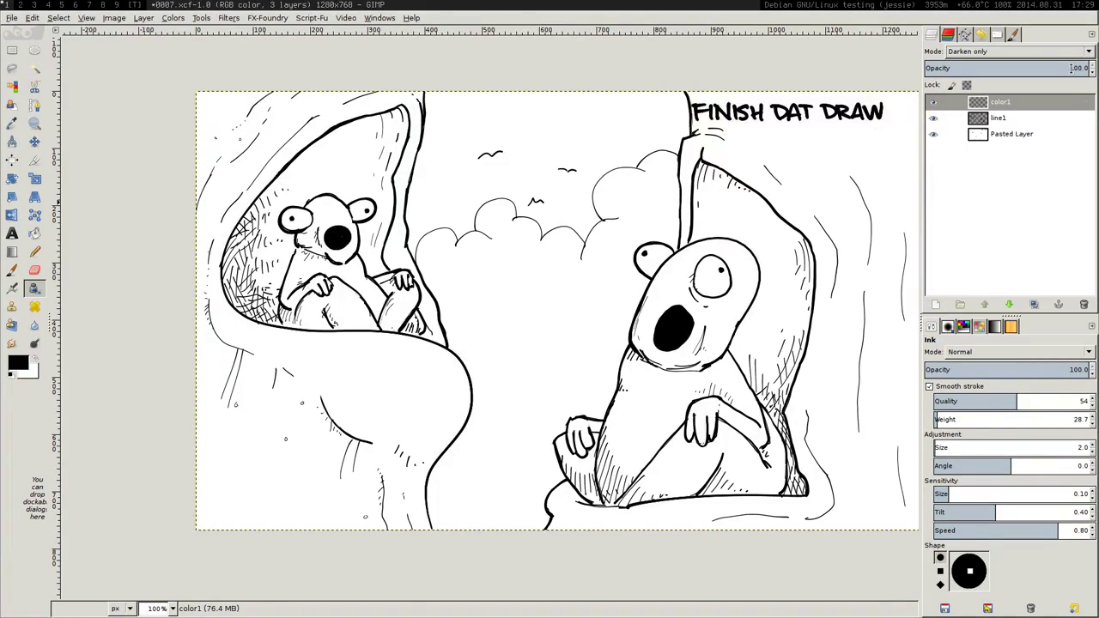
# - Set the ink size to 57.0, checking the stroke width with trial strokes across the clouds and undoing each one
pyautogui.press(']')
pyautogui.press(']')
pyautogui.press(']')
pyautogui.press(']')
pyautogui.press(']')
pyautogui.press(']')
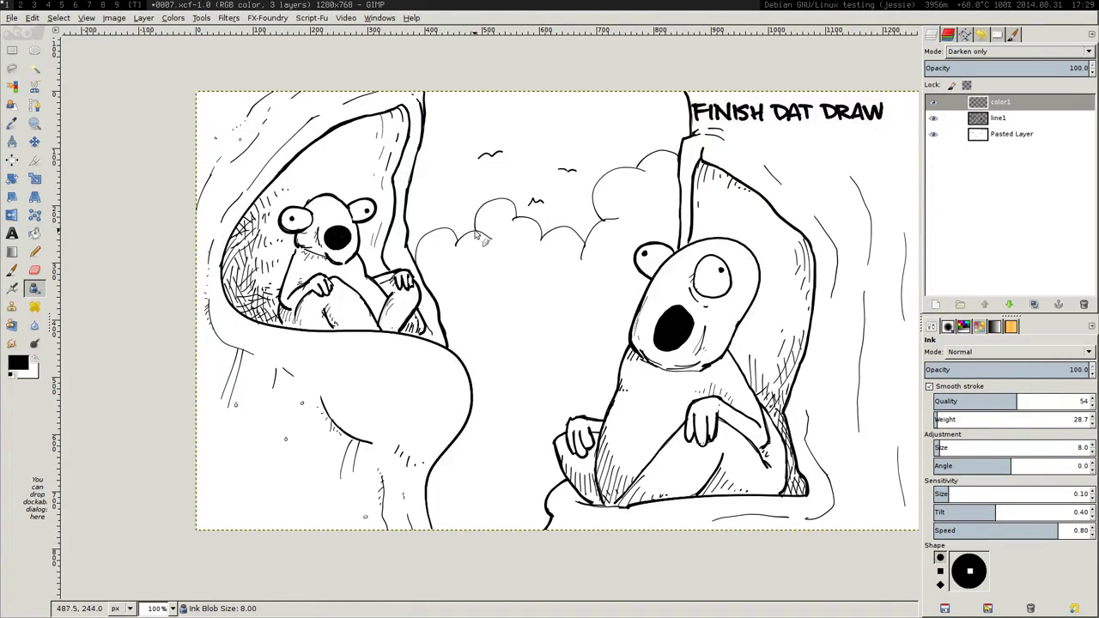
pyautogui.moveTo(504, 311); pyautogui.dragTo(583, 227)
pyautogui.hotkey('ctrl', 'z')
pyautogui.press(']')
pyautogui.press(']')
pyautogui.press(']')
pyautogui.press(']')
pyautogui.press(']')
pyautogui.press(']')
pyautogui.press(']')
pyautogui.press(']')
pyautogui.press(']')
pyautogui.press(']')
pyautogui.press(']')
pyautogui.press(']')
pyautogui.press(']')
pyautogui.press(']')
pyautogui.press(']')
pyautogui.press(']')
pyautogui.press(']')
pyautogui.press(']')
pyautogui.press(']')
pyautogui.press(']')
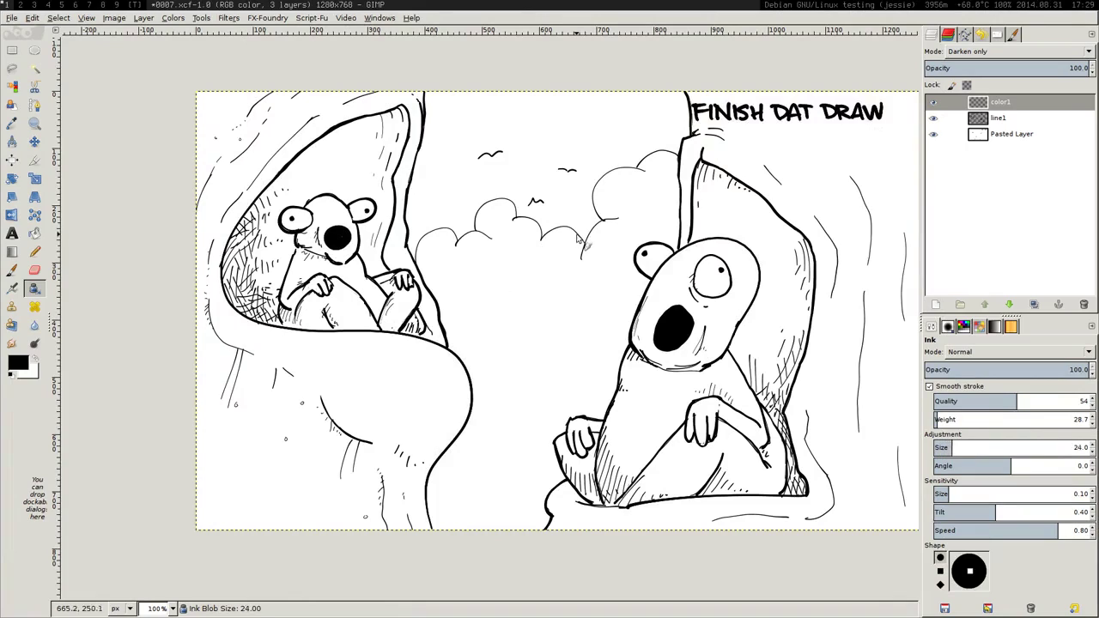
pyautogui.moveTo(530, 276); pyautogui.dragTo(584, 212)
pyautogui.hotkey('ctrl', 'z')
pyautogui.press(']')
pyautogui.press(']')
pyautogui.press(']')
pyautogui.press(']')
pyautogui.press(']')
pyautogui.press(']')
pyautogui.press(']')
pyautogui.press(']')
pyautogui.press(']')
pyautogui.press(']')
pyautogui.press(']')
pyautogui.press(']')
pyautogui.press(']')
pyautogui.press(']')
pyautogui.press(']')
pyautogui.press(']')
pyautogui.press(']')
pyautogui.press(']')
pyautogui.press(']')
pyautogui.press(']')
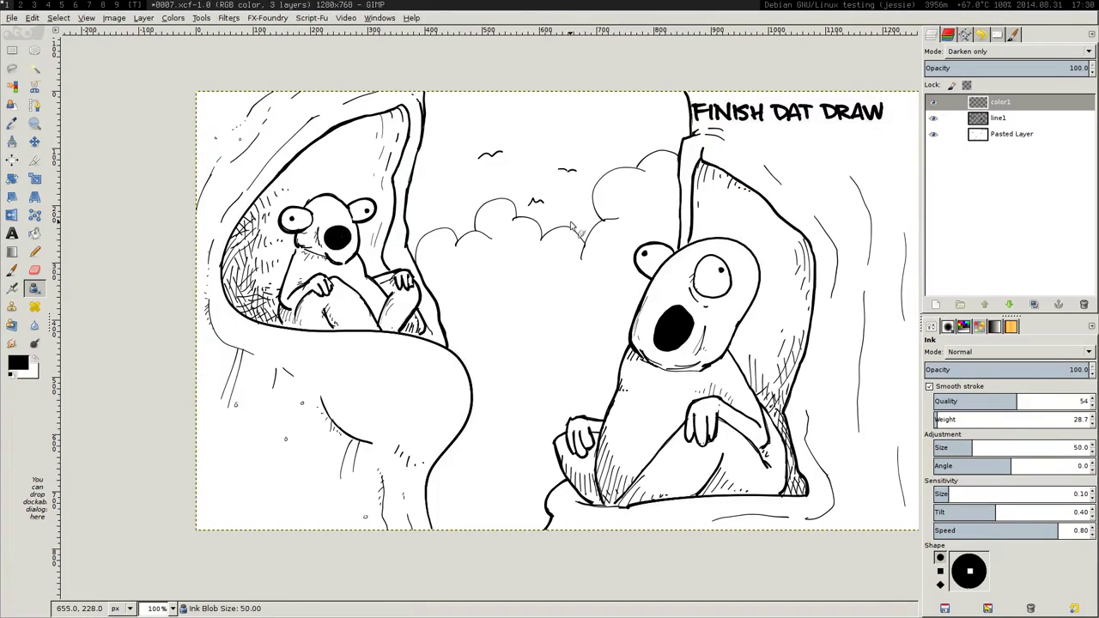
pyautogui.moveTo(525, 283); pyautogui.dragTo(591, 199)
pyautogui.hotkey('ctrl', 'z')
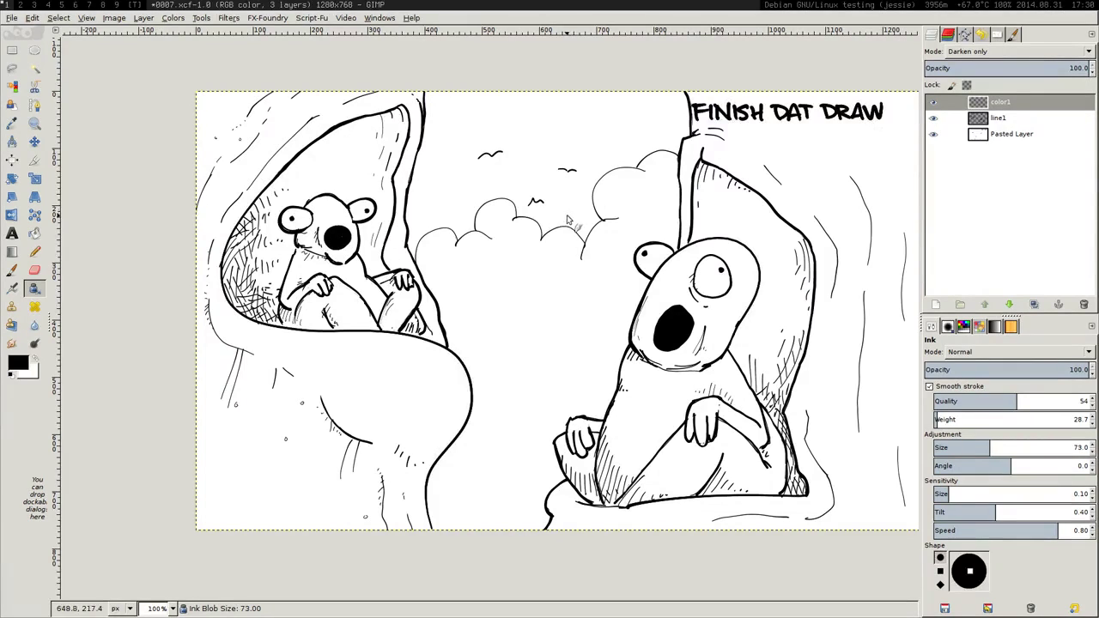
pyautogui.press('[')
pyautogui.press('[')
pyautogui.press('[')
pyautogui.press('[')
pyautogui.press('[')
pyautogui.press('[')
pyautogui.press('[')
pyautogui.press('[')
pyautogui.press('[')
pyautogui.press('[')
pyautogui.press('[')
pyautogui.press('[')
pyautogui.press('[')
pyautogui.press('[')
pyautogui.press('[')
pyautogui.press('[')
pyautogui.press('[')
pyautogui.press('[')
pyautogui.press('[')
pyautogui.moveTo(525, 283)
pyautogui.mouseDown()
pyautogui.moveTo(549, 219)
pyautogui.moveTo(596, 188)
pyautogui.mouseUp()
pyautogui.hotkey('ctrl', 'z')
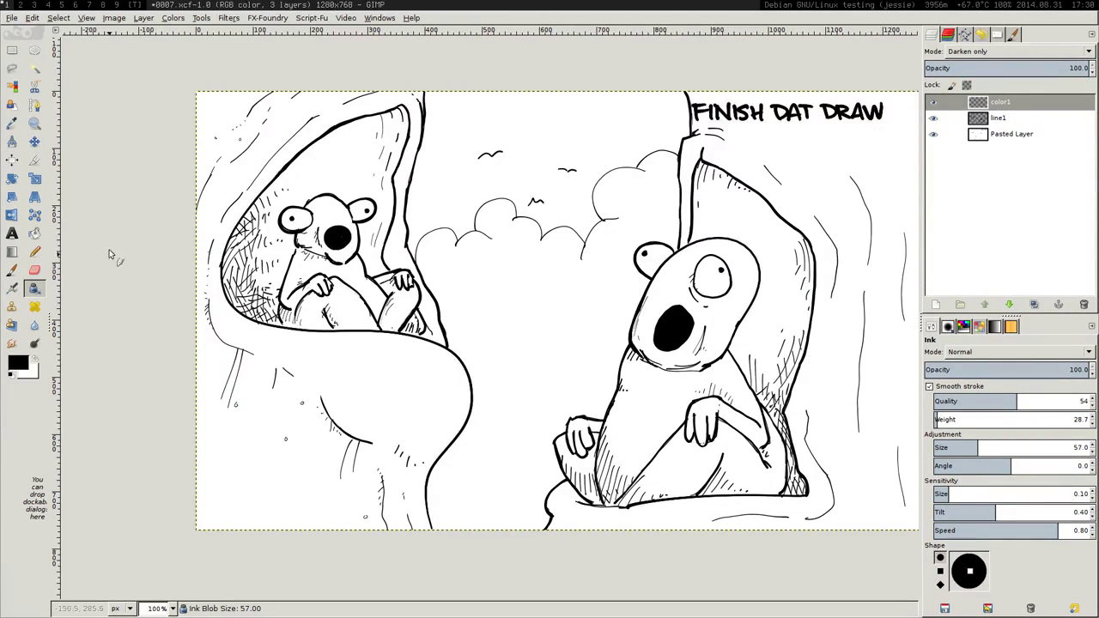
# - Choose a pale cyan foreground colour and paint the sky between the two trees above the clouds
pyautogui.click(17, 362)
pyautogui.moveTo(533, 76); pyautogui.dragTo(518, 108)
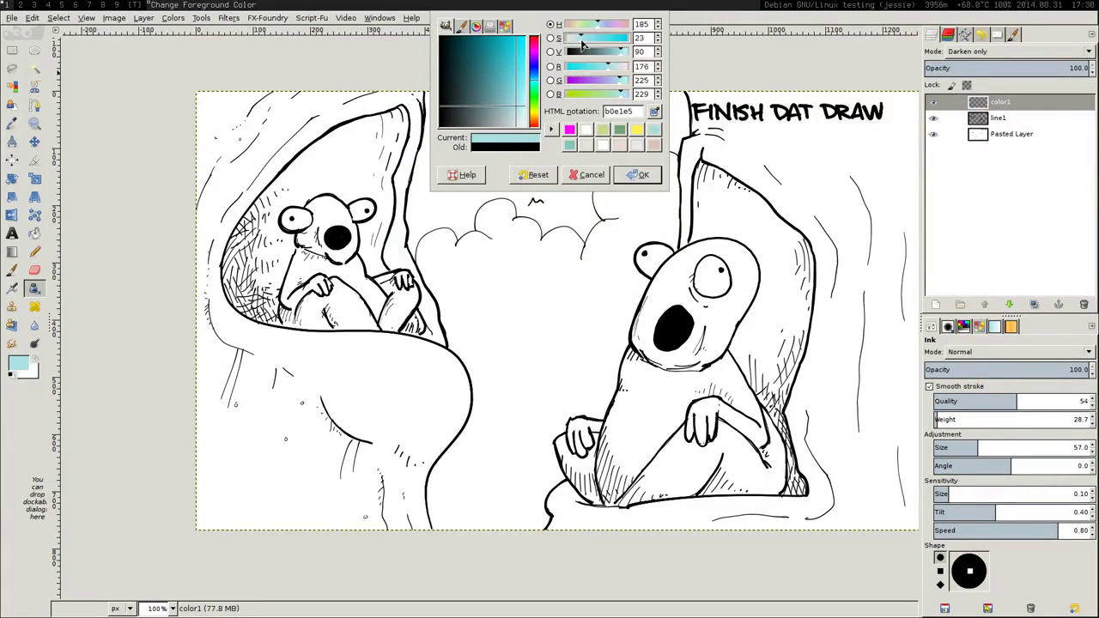
pyautogui.click(637, 175)
pyautogui.moveTo(429, 198)
pyautogui.mouseDown()
pyautogui.moveTo(455, 129)
pyautogui.moveTo(408, 206)
pyautogui.moveTo(515, 103)
pyautogui.moveTo(676, 127)
pyautogui.moveTo(669, 151)
pyautogui.moveTo(593, 193)
pyautogui.moveTo(516, 133)
pyautogui.moveTo(420, 240)
pyautogui.moveTo(537, 193)
pyautogui.moveTo(582, 192)
pyautogui.moveTo(612, 222)
pyautogui.mouseUp()
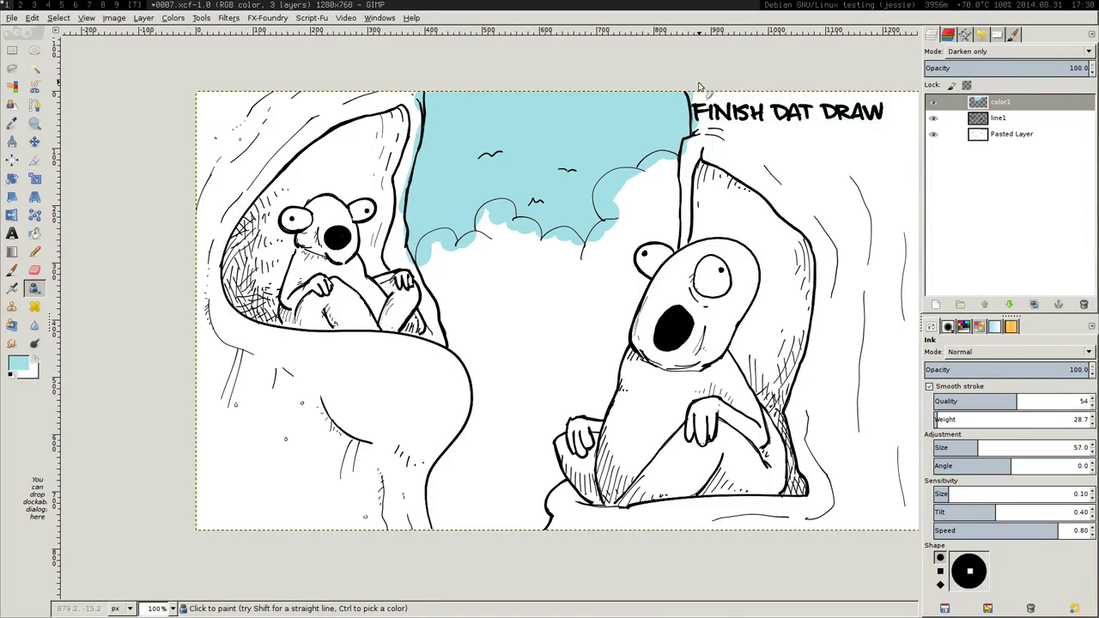
# - Erase the cyan spilling inside the cloud outlines with a size 13.00 eraser, undoing any stray erasing
pyautogui.hotkey('shift', 'e')
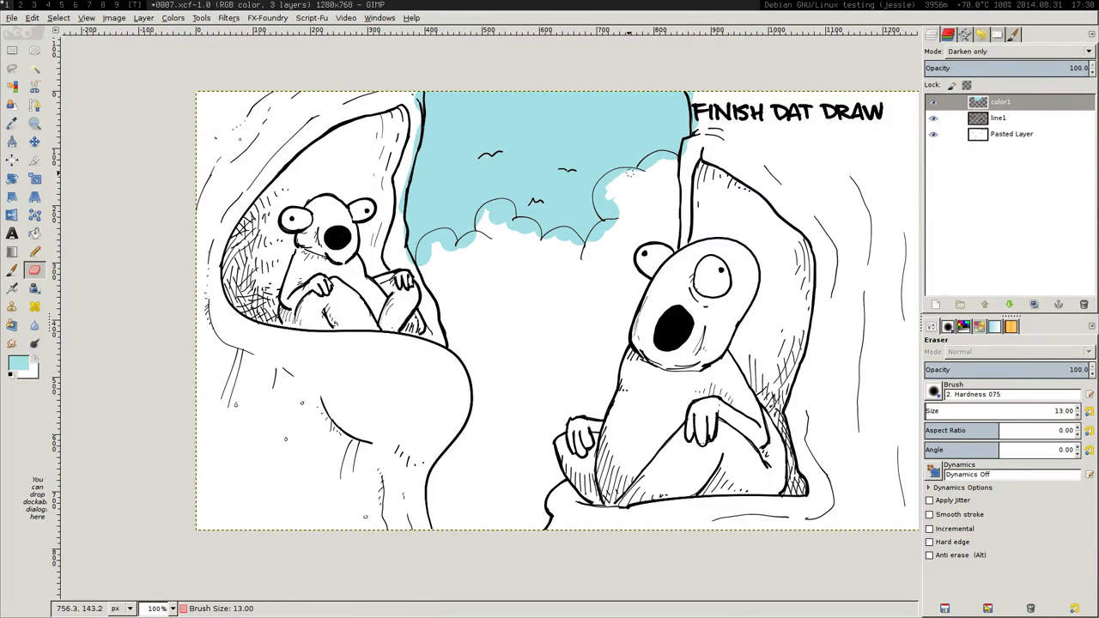
pyautogui.moveTo(593, 190)
pyautogui.mouseDown()
pyautogui.moveTo(615, 234)
pyautogui.moveTo(603, 230)
pyautogui.mouseUp()
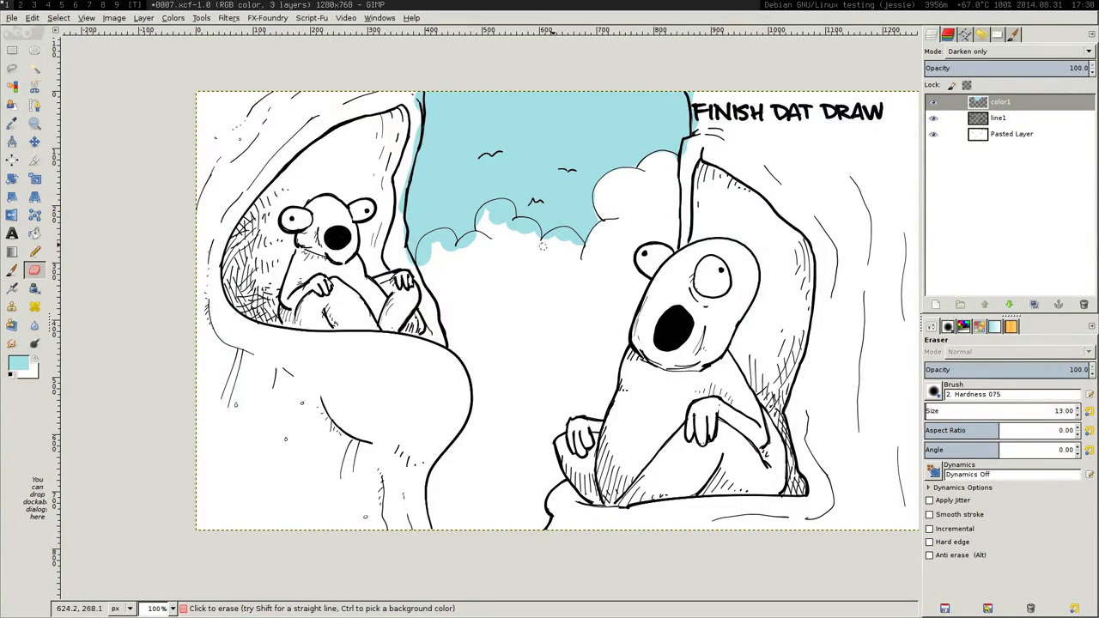
pyautogui.moveTo(523, 239); pyautogui.dragTo(542, 232)
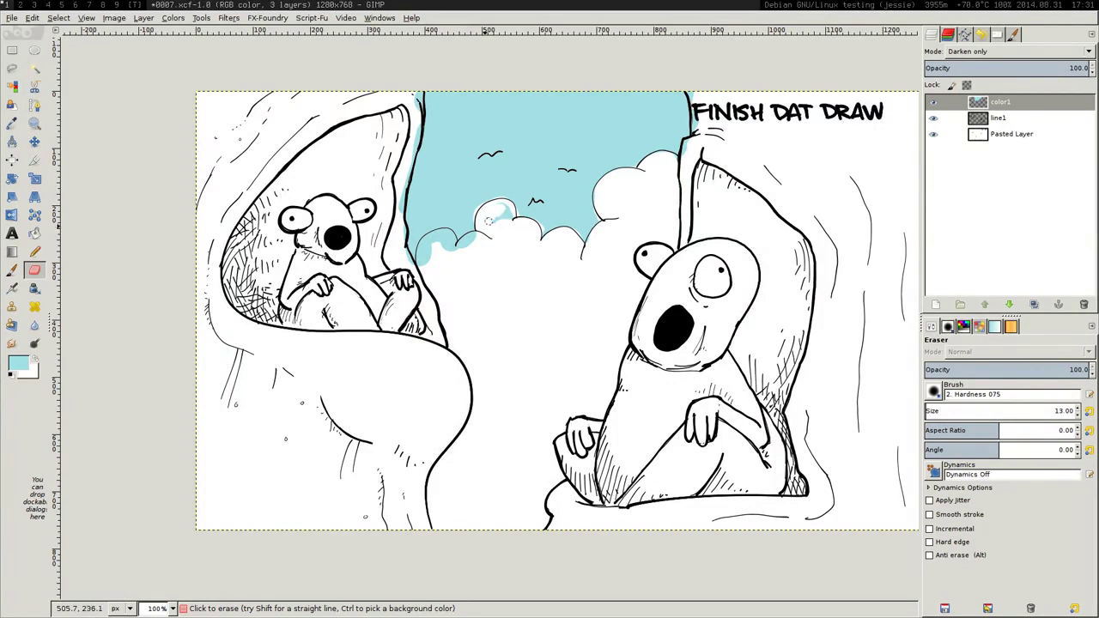
pyautogui.hotkey('ctrl', 'z')
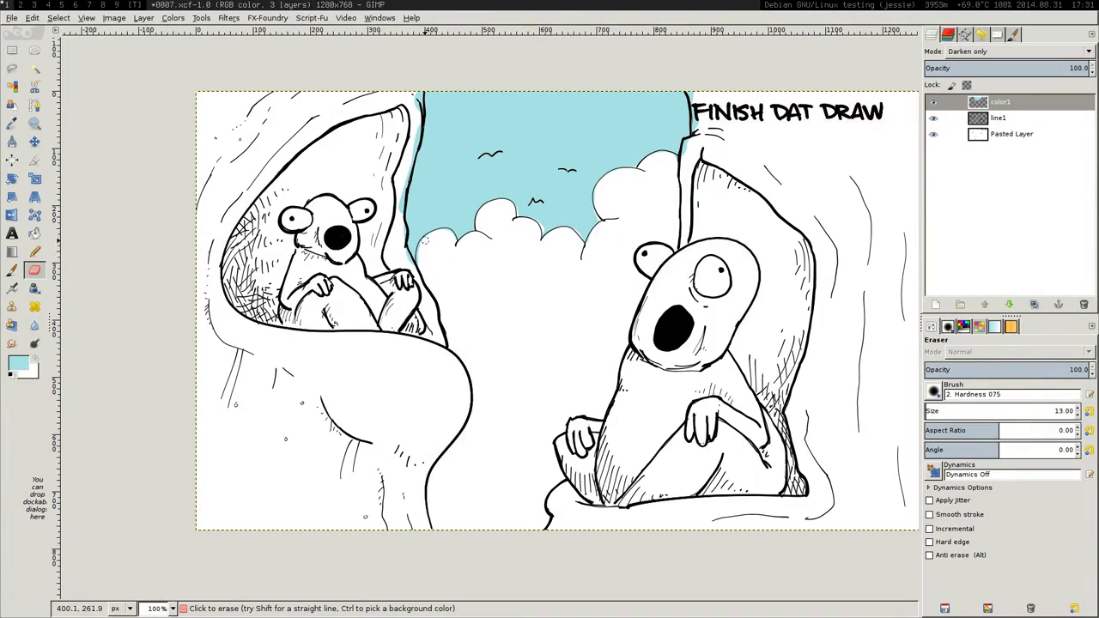
# - Set the ink colour to warm grey b8b5ae and paint the whole left tree, including its hollow and trunk
pyautogui.press('k')
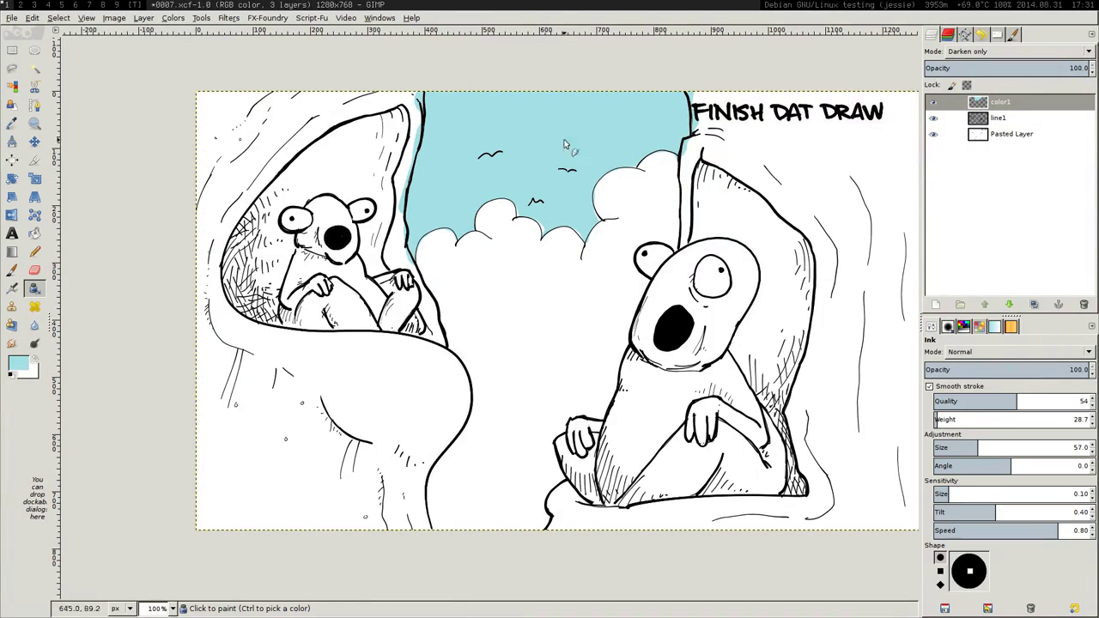
pyautogui.click(17, 364)
pyautogui.moveTo(584, 53)
pyautogui.mouseDown()
pyautogui.moveTo(600, 52)
pyautogui.moveTo(573, 39)
pyautogui.moveTo(610, 53)
pyautogui.moveTo(587, 28)
pyautogui.mouseUp()
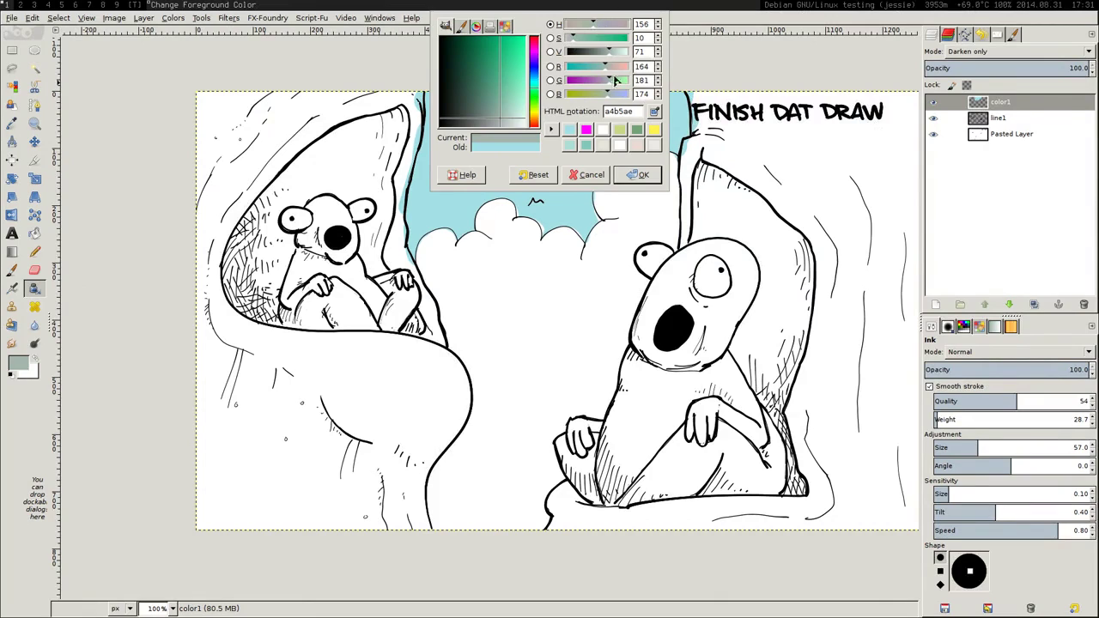
pyautogui.moveTo(606, 67); pyautogui.dragTo(611, 69)
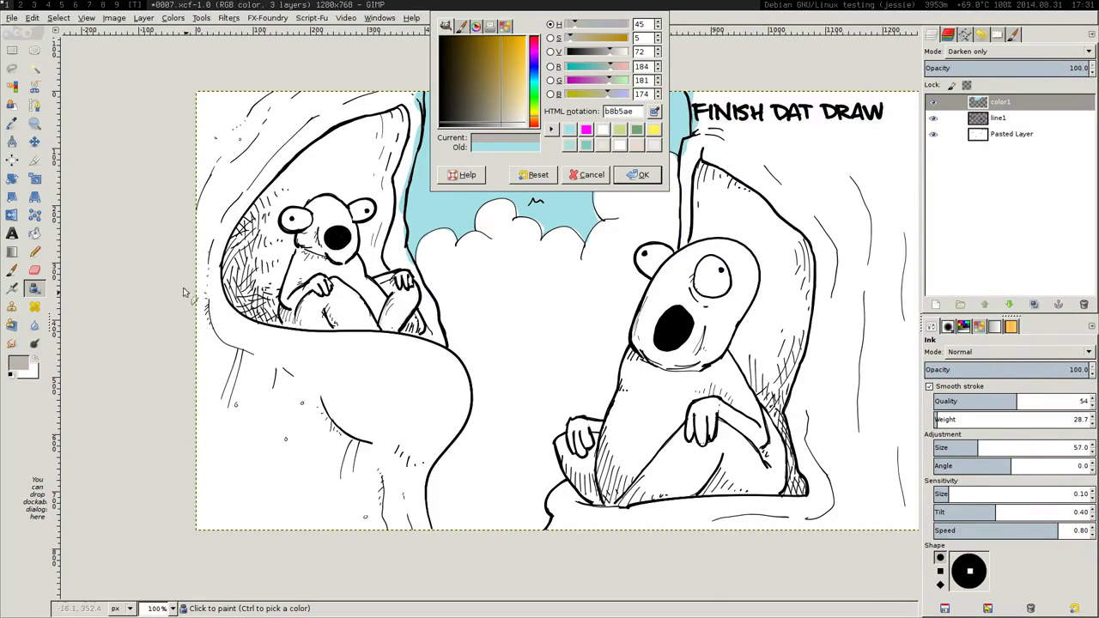
pyautogui.moveTo(264, 132)
pyautogui.mouseDown()
pyautogui.moveTo(222, 183)
pyautogui.moveTo(248, 174)
pyautogui.moveTo(293, 106)
pyautogui.moveTo(253, 155)
pyautogui.moveTo(249, 186)
pyautogui.moveTo(322, 129)
pyautogui.moveTo(299, 196)
pyautogui.moveTo(318, 182)
pyautogui.moveTo(349, 191)
pyautogui.moveTo(382, 120)
pyautogui.moveTo(397, 122)
pyautogui.moveTo(365, 185)
pyautogui.moveTo(387, 139)
pyautogui.moveTo(391, 275)
pyautogui.mouseUp()
pyautogui.click(639, 175)
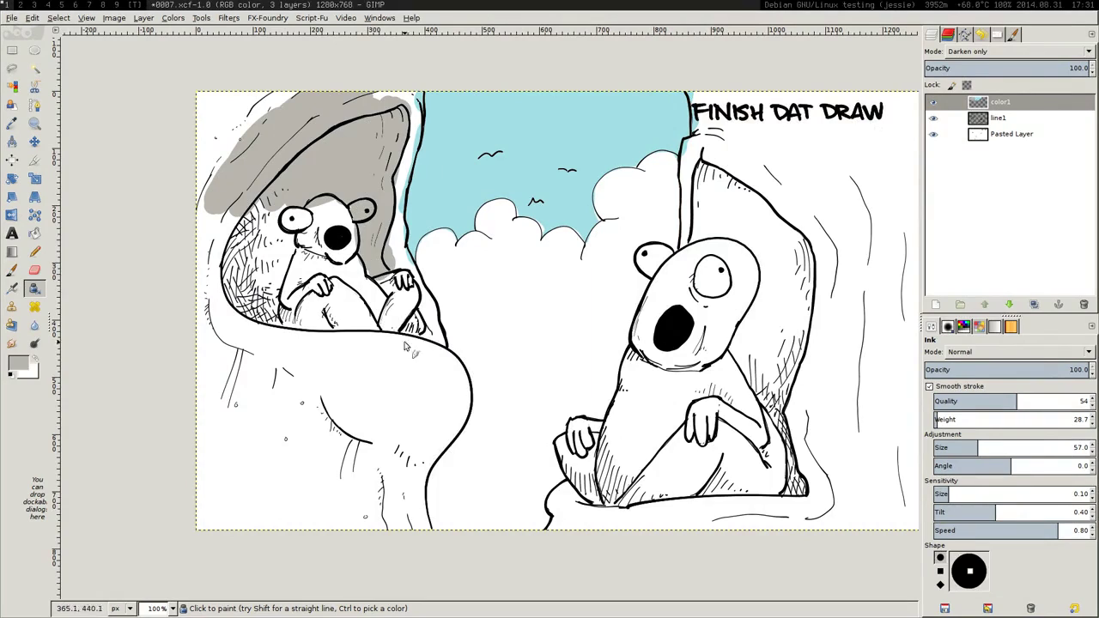
pyautogui.moveTo(408, 348)
pyautogui.mouseDown()
pyautogui.moveTo(383, 246)
pyautogui.moveTo(397, 131)
pyautogui.moveTo(410, 124)
pyautogui.moveTo(387, 246)
pyautogui.moveTo(395, 172)
pyautogui.moveTo(394, 257)
pyautogui.moveTo(411, 305)
pyautogui.moveTo(439, 360)
pyautogui.mouseUp()
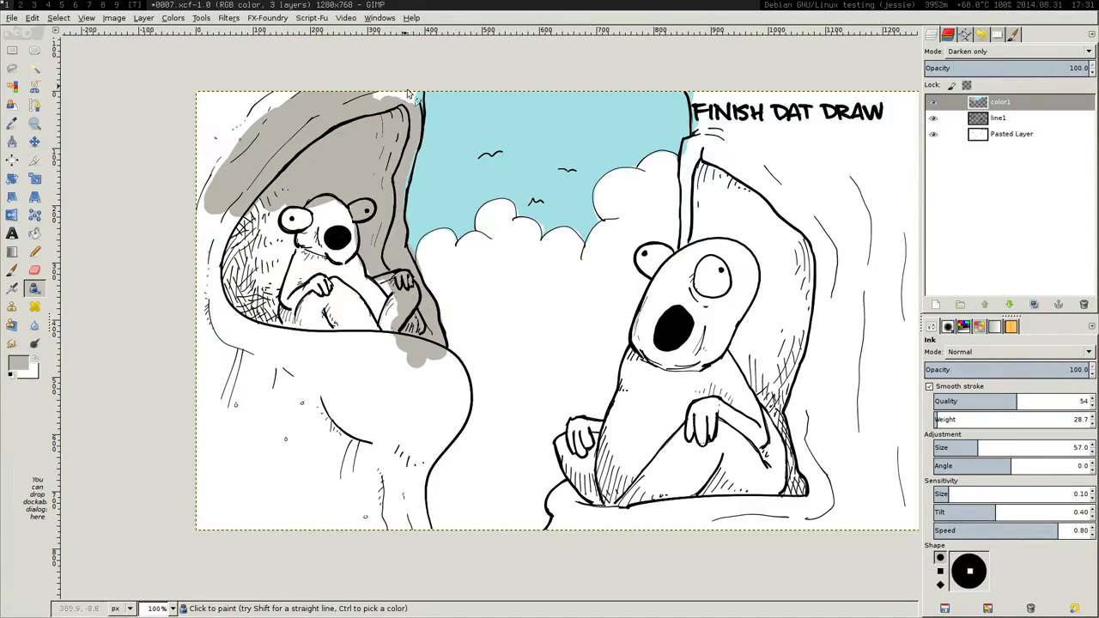
pyautogui.moveTo(421, 120)
pyautogui.mouseDown()
pyautogui.moveTo(253, 117)
pyautogui.moveTo(228, 173)
pyautogui.moveTo(212, 168)
pyautogui.moveTo(192, 120)
pyautogui.moveTo(227, 182)
pyautogui.moveTo(188, 243)
pyautogui.moveTo(197, 274)
pyautogui.moveTo(296, 170)
pyautogui.moveTo(266, 254)
pyautogui.moveTo(293, 247)
pyautogui.moveTo(275, 280)
pyautogui.moveTo(258, 273)
pyautogui.moveTo(278, 337)
pyautogui.moveTo(226, 305)
pyautogui.moveTo(203, 308)
pyautogui.moveTo(240, 413)
pyautogui.moveTo(239, 323)
pyautogui.moveTo(284, 369)
pyautogui.moveTo(267, 357)
pyautogui.moveTo(393, 348)
pyautogui.moveTo(449, 371)
pyautogui.moveTo(455, 396)
pyautogui.mouseUp()
pyautogui.moveTo(435, 439)
pyautogui.mouseDown()
pyautogui.moveTo(405, 507)
pyautogui.moveTo(411, 527)
pyautogui.mouseUp()
pyautogui.moveTo(445, 422)
pyautogui.mouseDown()
pyautogui.moveTo(405, 373)
pyautogui.moveTo(435, 390)
pyautogui.moveTo(360, 370)
pyautogui.moveTo(254, 375)
pyautogui.moveTo(265, 369)
pyautogui.moveTo(183, 458)
pyautogui.moveTo(209, 475)
pyautogui.moveTo(265, 382)
pyautogui.moveTo(256, 466)
pyautogui.moveTo(318, 412)
pyautogui.moveTo(288, 509)
pyautogui.moveTo(248, 506)
pyautogui.moveTo(384, 368)
pyautogui.moveTo(337, 497)
pyautogui.moveTo(400, 420)
pyautogui.moveTo(410, 441)
pyautogui.moveTo(355, 479)
pyautogui.mouseUp()
# - Paint the right tree, its hollow and the ledge under the character in the same warm grey
pyautogui.moveTo(739, 96)
pyautogui.mouseDown()
pyautogui.moveTo(711, 180)
pyautogui.moveTo(697, 168)
pyautogui.moveTo(702, 206)
pyautogui.moveTo(693, 167)
pyautogui.moveTo(749, 155)
pyautogui.moveTo(791, 281)
pyautogui.moveTo(803, 254)
pyautogui.moveTo(738, 361)
pyautogui.moveTo(795, 468)
pyautogui.moveTo(810, 456)
pyautogui.moveTo(802, 489)
pyautogui.mouseUp()
pyautogui.moveTo(558, 485)
pyautogui.mouseDown()
pyautogui.moveTo(571, 507)
pyautogui.moveTo(550, 524)
pyautogui.moveTo(893, 506)
pyautogui.moveTo(850, 528)
pyautogui.moveTo(837, 343)
pyautogui.moveTo(809, 453)
pyautogui.moveTo(832, 544)
pyautogui.moveTo(907, 484)
pyautogui.mouseUp()
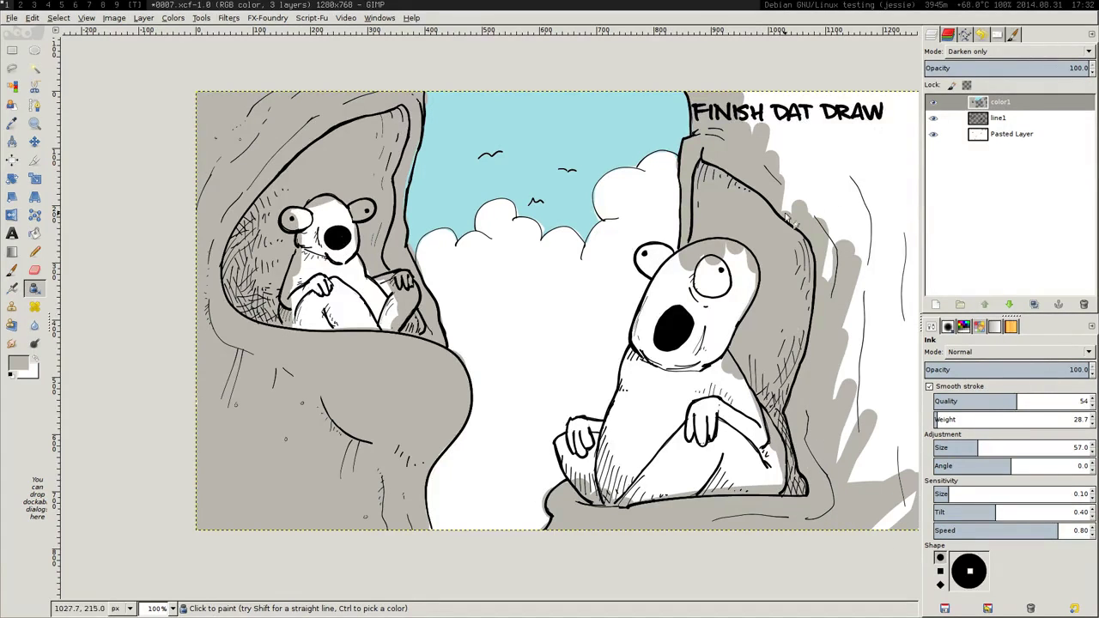
pyautogui.moveTo(849, 161)
pyautogui.mouseDown()
pyautogui.moveTo(771, 109)
pyautogui.moveTo(854, 95)
pyautogui.moveTo(914, 110)
pyautogui.moveTo(835, 161)
pyautogui.moveTo(799, 202)
pyautogui.moveTo(790, 123)
pyautogui.moveTo(836, 254)
pyautogui.moveTo(914, 120)
pyautogui.mouseUp()
pyautogui.moveTo(877, 257)
pyautogui.mouseDown()
pyautogui.moveTo(910, 277)
pyautogui.moveTo(897, 442)
pyautogui.mouseUp()
pyautogui.moveTo(892, 212)
pyautogui.mouseDown()
pyautogui.moveTo(765, 196)
pyautogui.moveTo(797, 225)
pyautogui.moveTo(794, 468)
pyautogui.moveTo(769, 499)
pyautogui.moveTo(795, 442)
pyautogui.moveTo(782, 288)
pyautogui.moveTo(710, 345)
pyautogui.moveTo(753, 265)
pyautogui.moveTo(750, 337)
pyautogui.moveTo(704, 431)
pyautogui.moveTo(777, 432)
pyautogui.mouseUp()
pyautogui.moveTo(743, 240)
pyautogui.mouseDown()
pyautogui.moveTo(758, 235)
pyautogui.moveTo(833, 292)
pyautogui.mouseUp()
# - Darken the ink colour to 8c8a85 and shade the left hollow, trimming the spill at its upper rim with sampled trunk grey
pyautogui.click(17, 362)
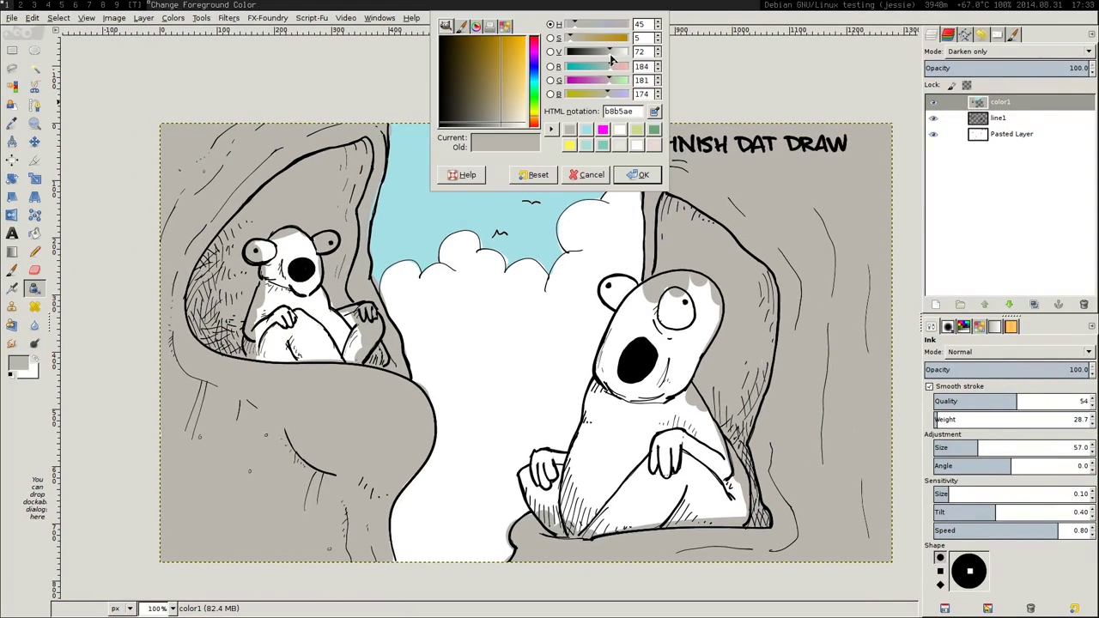
pyautogui.moveTo(611, 53); pyautogui.dragTo(599, 51)
pyautogui.moveTo(213, 307)
pyautogui.mouseDown()
pyautogui.moveTo(225, 239)
pyautogui.moveTo(197, 310)
pyautogui.moveTo(300, 176)
pyautogui.moveTo(221, 348)
pyautogui.moveTo(227, 284)
pyautogui.moveTo(215, 325)
pyautogui.moveTo(274, 356)
pyautogui.moveTo(367, 137)
pyautogui.moveTo(314, 159)
pyautogui.moveTo(374, 136)
pyautogui.mouseUp()
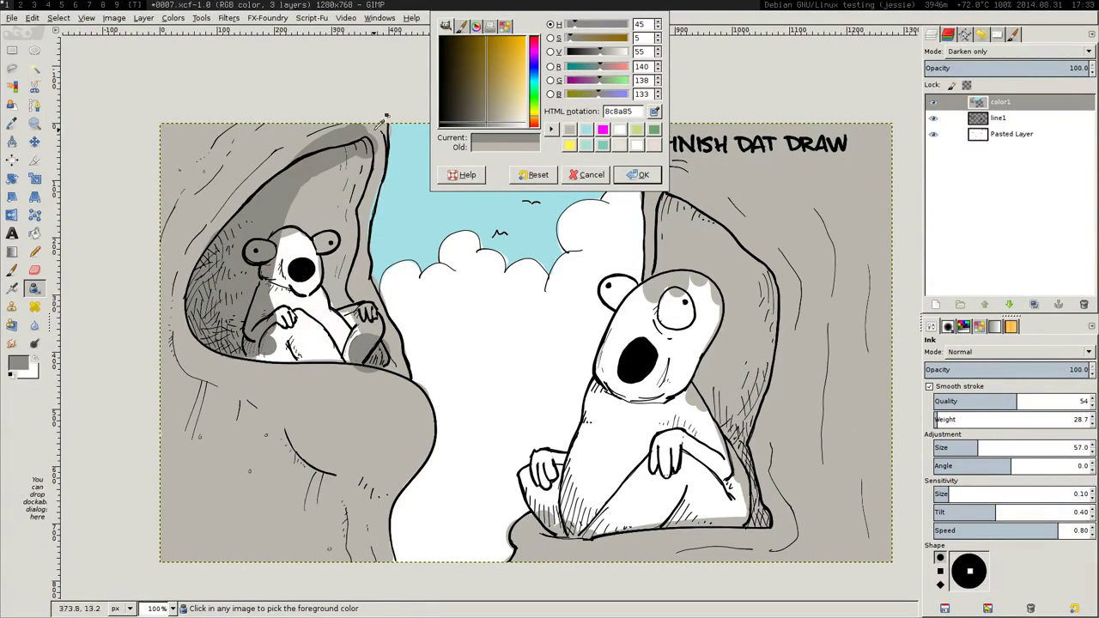
pyautogui.hotkey('ctrl', 'z')
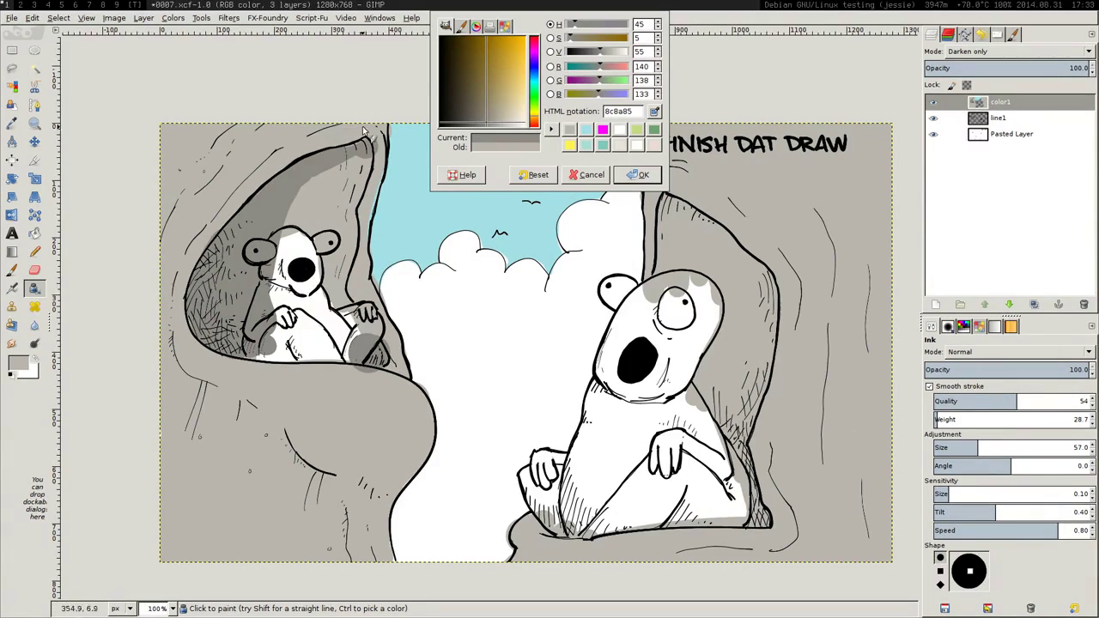
pyautogui.keyDown('ctrl'); pyautogui.click(356, 149); pyautogui.keyUp('ctrl')
pyautogui.moveTo(361, 142)
pyautogui.mouseDown()
pyautogui.moveTo(338, 120)
pyautogui.moveTo(348, 133)
pyautogui.moveTo(354, 127)
pyautogui.moveTo(321, 168)
pyautogui.moveTo(341, 164)
pyautogui.moveTo(286, 197)
pyautogui.moveTo(349, 183)
pyautogui.moveTo(353, 174)
pyautogui.moveTo(306, 204)
pyautogui.mouseUp()
pyautogui.keyDown('ctrl'); pyautogui.click(342, 137); pyautogui.keyUp('ctrl')
pyautogui.keyDown('ctrl'); pyautogui.click(322, 163); pyautogui.keyUp('ctrl')
pyautogui.keyDown('ctrl'); pyautogui.click(313, 197); pyautogui.keyUp('ctrl')
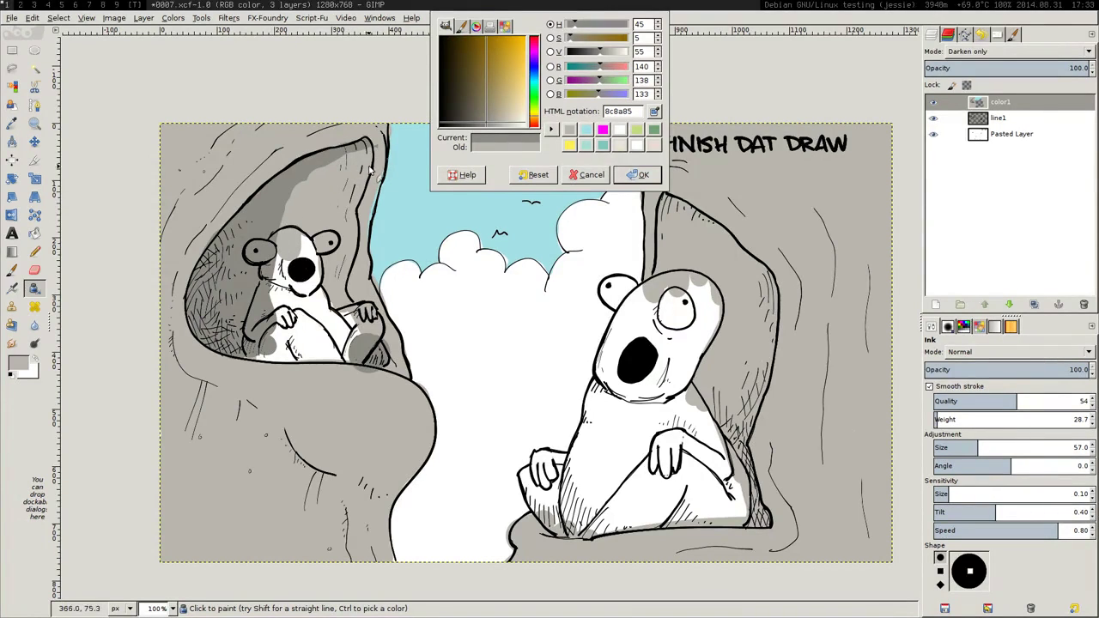
# - Reduce the ink size to 27.0, cover the dark spill below the left hollow's rim and accept 8c8a85 as the foreground colour
pyautogui.press('[')
pyautogui.press('[')
pyautogui.press('[')
pyautogui.press('[')
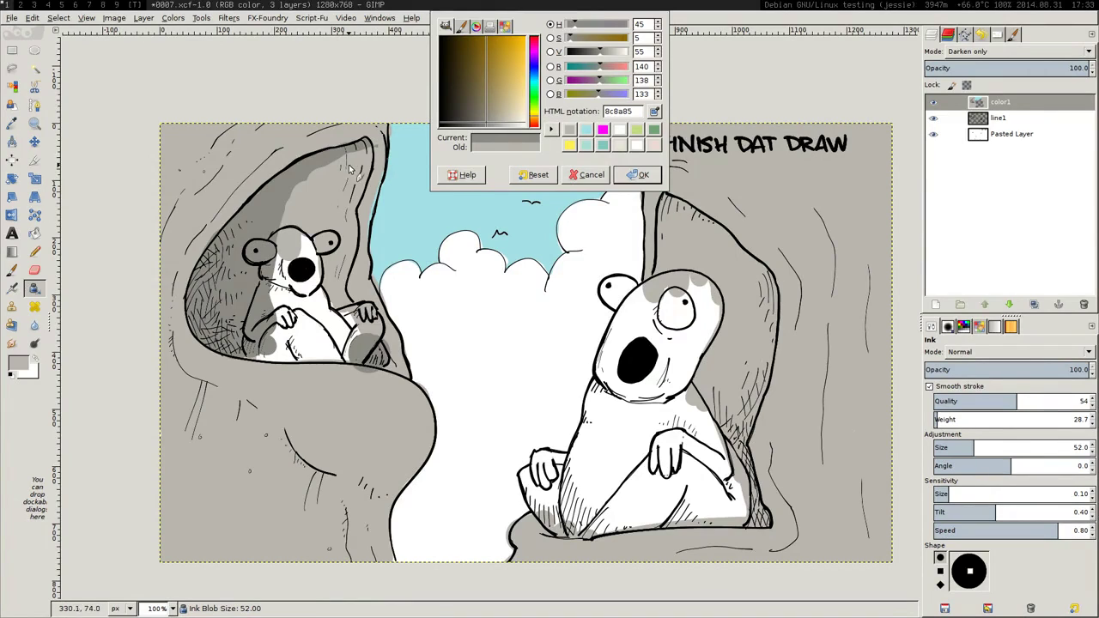
pyautogui.press('[')
pyautogui.press('[')
pyautogui.press('[')
pyautogui.press('[')
pyautogui.press('[')
pyautogui.press('[')
pyautogui.press('[')
pyautogui.press('[')
pyautogui.press('[')
pyautogui.press('[')
pyautogui.press('[')
pyautogui.press('[')
pyautogui.press('[')
pyautogui.press('[')
pyautogui.press('[')
pyautogui.press('[')
pyautogui.press('[')
pyautogui.press('[')
pyautogui.press('[')
pyautogui.press('[')
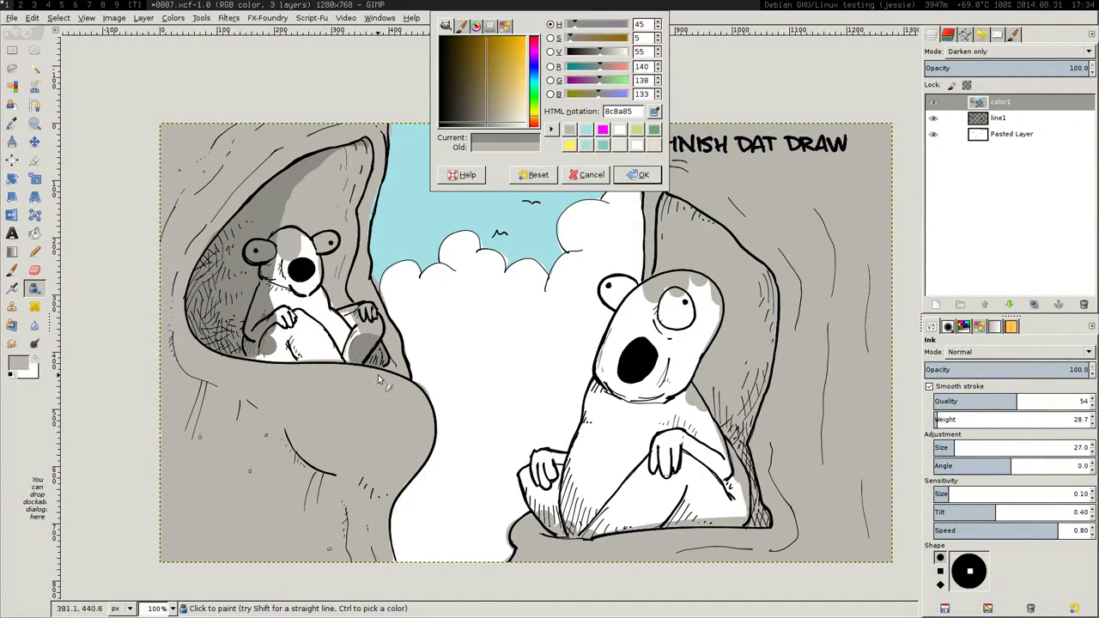
pyautogui.press('Return')
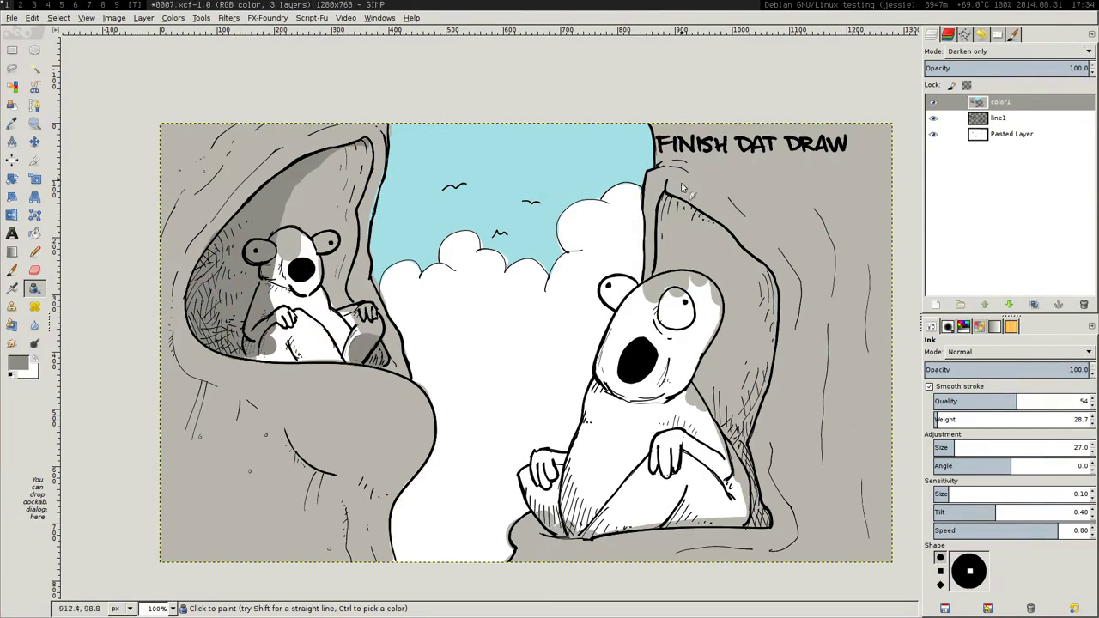
# - Shade the right hollow's inner edge with the darker grey and cover the spill outside its outline with sampled trunk grey
pyautogui.moveTo(662, 214)
pyautogui.mouseDown()
pyautogui.moveTo(664, 245)
pyautogui.moveTo(673, 206)
pyautogui.mouseUp()
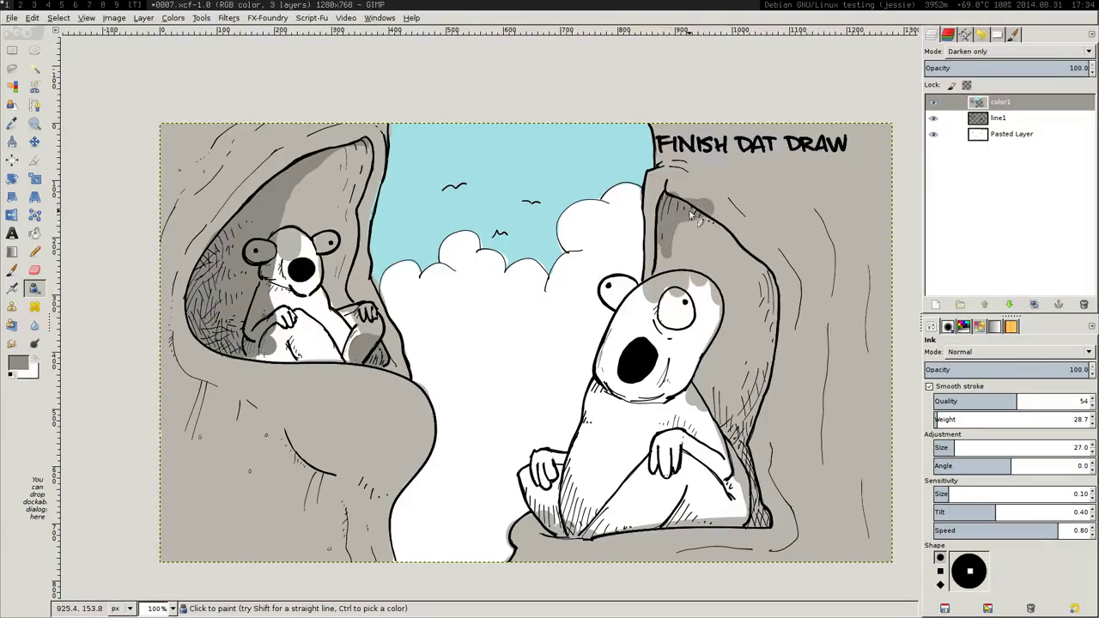
pyautogui.moveTo(756, 245)
pyautogui.mouseDown()
pyautogui.moveTo(779, 362)
pyautogui.moveTo(774, 258)
pyautogui.moveTo(759, 247)
pyautogui.moveTo(803, 328)
pyautogui.moveTo(776, 320)
pyautogui.moveTo(781, 346)
pyautogui.moveTo(750, 410)
pyautogui.moveTo(797, 373)
pyautogui.moveTo(756, 458)
pyautogui.moveTo(738, 414)
pyautogui.moveTo(775, 390)
pyautogui.moveTo(748, 462)
pyautogui.moveTo(754, 528)
pyautogui.mouseUp()
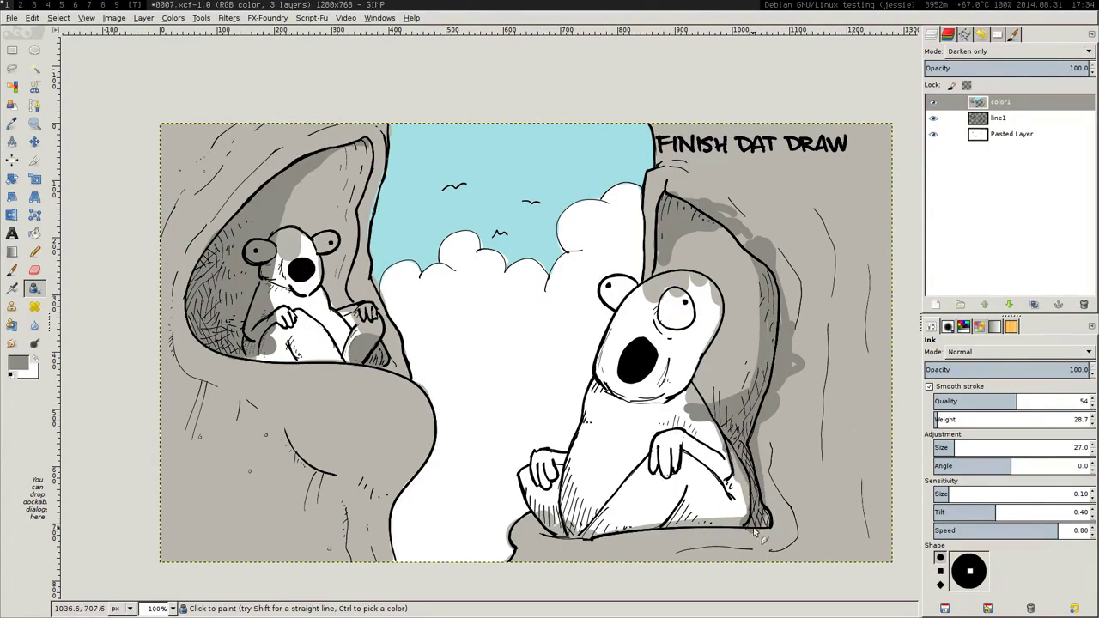
pyautogui.keyDown('ctrl'); pyautogui.click(827, 328); pyautogui.keyUp('ctrl')
pyautogui.moveTo(764, 243)
pyautogui.mouseDown()
pyautogui.moveTo(796, 268)
pyautogui.moveTo(756, 249)
pyautogui.moveTo(787, 294)
pyautogui.moveTo(781, 285)
pyautogui.mouseUp()
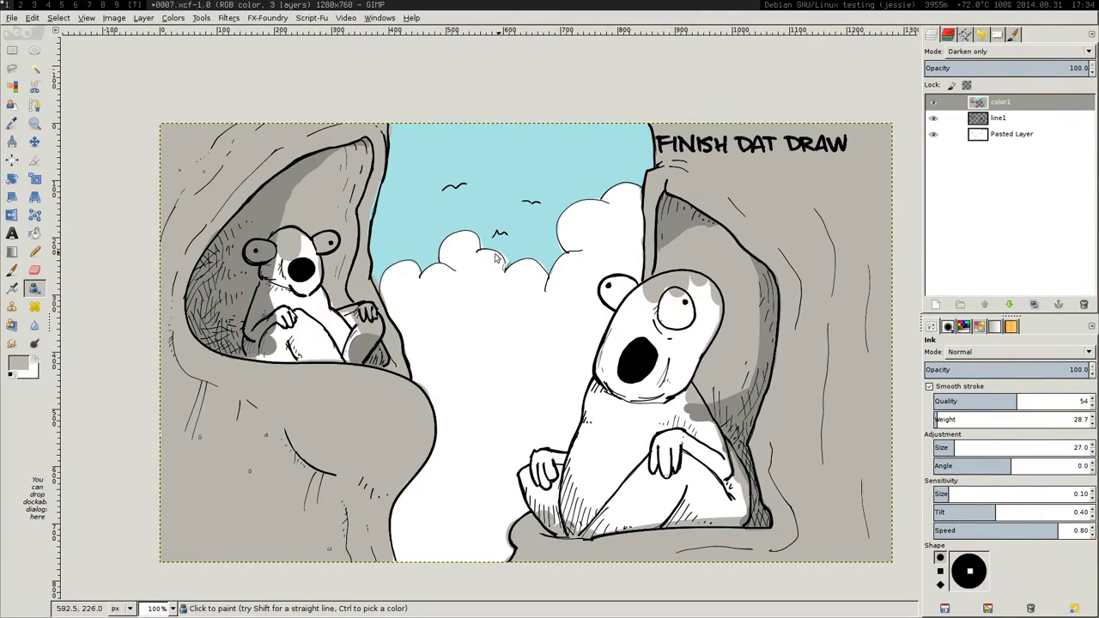
# - Darken the sampled shadow grey to 454441 and paint deep shadows in the left hollow's lower corners, trimming the edges with trunk grey
pyautogui.keyDown('ctrl'); pyautogui.click(273, 204); pyautogui.keyUp('ctrl')
pyautogui.click(18, 359)
pyautogui.moveTo(600, 53); pyautogui.dragTo(583, 54)
pyautogui.moveTo(193, 275); pyautogui.dragTo(220, 355)
pyautogui.hotkey('ctrl', 'z')
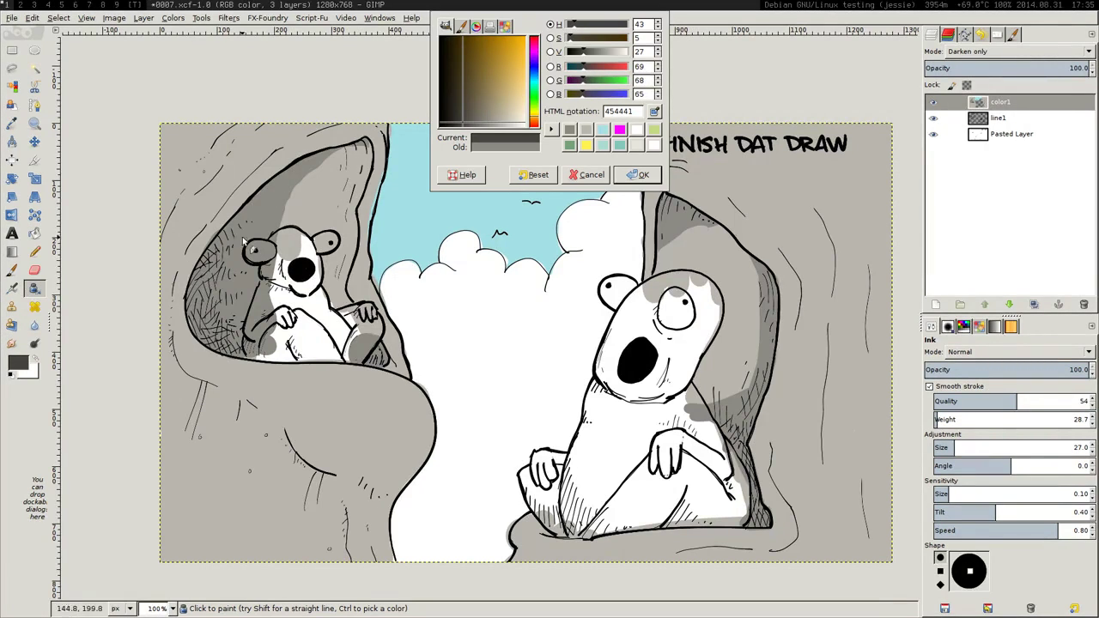
pyautogui.moveTo(185, 258)
pyautogui.mouseDown()
pyautogui.moveTo(210, 343)
pyautogui.moveTo(254, 364)
pyautogui.moveTo(369, 367)
pyautogui.mouseUp()
pyautogui.hotkey('ctrl', 'z')
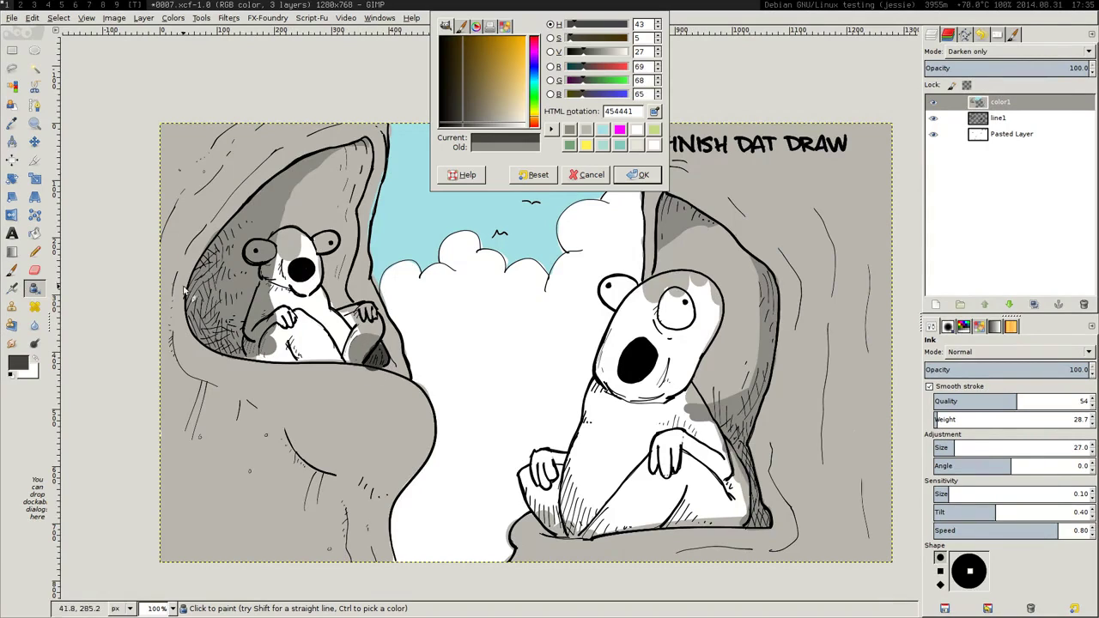
pyautogui.moveTo(183, 282)
pyautogui.mouseDown()
pyautogui.moveTo(191, 321)
pyautogui.moveTo(262, 364)
pyautogui.mouseUp()
pyautogui.keyDown('ctrl'); pyautogui.click(204, 202); pyautogui.keyUp('ctrl')
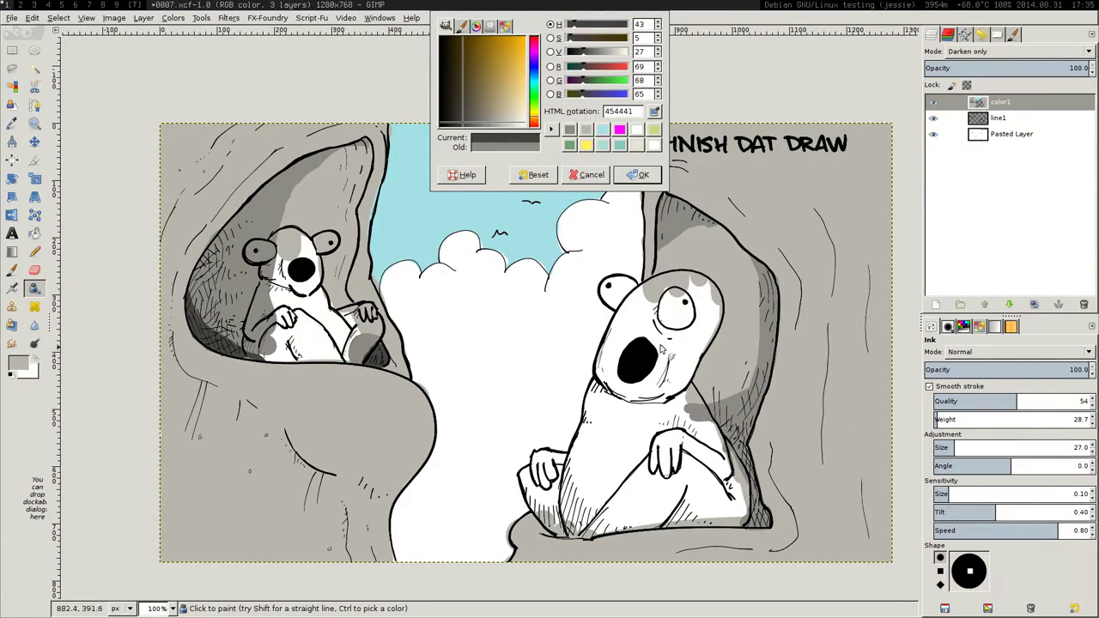
pyautogui.press('Return')
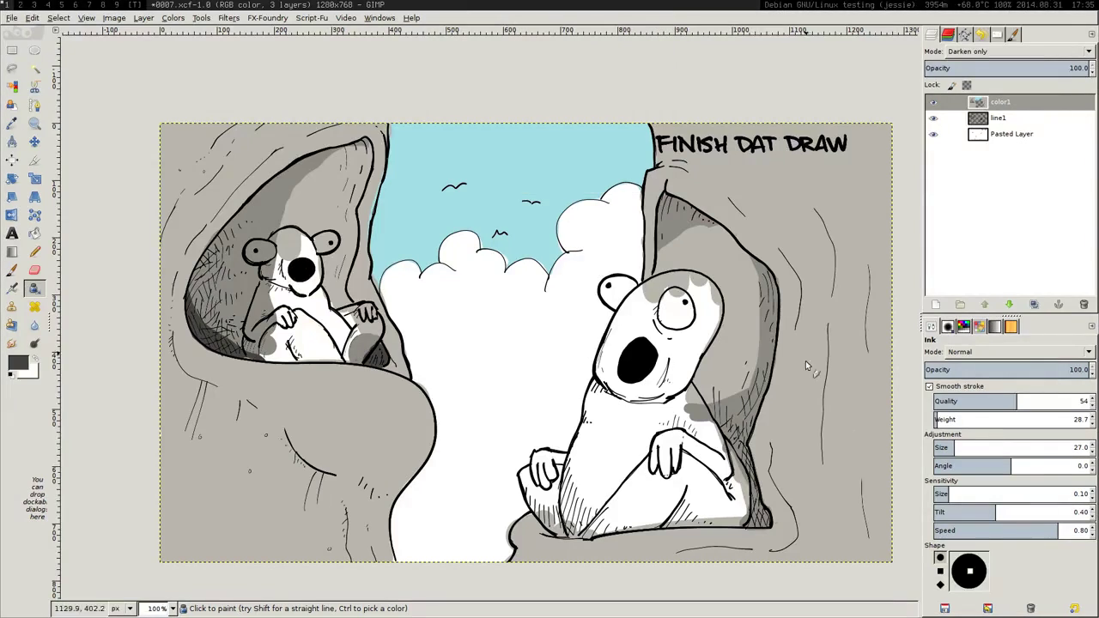
# - Paint a deep 454441 shadow in the right hollow's lower corner and trim its edges with the sampled lighter greys
pyautogui.moveTo(759, 474)
pyautogui.mouseDown()
pyautogui.moveTo(748, 525)
pyautogui.moveTo(767, 520)
pyautogui.mouseUp()
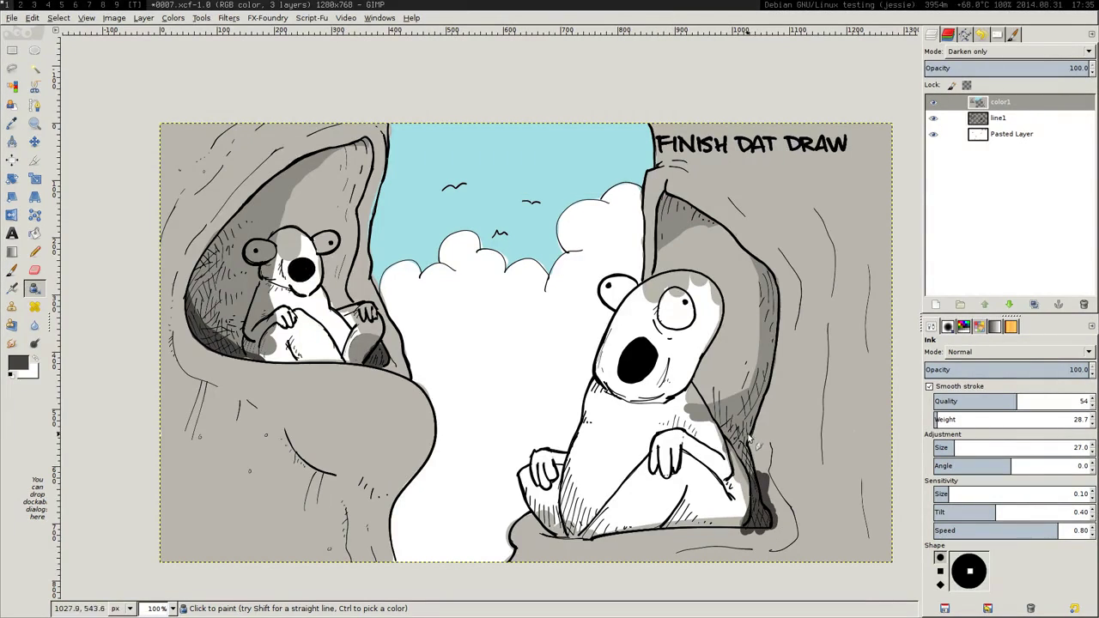
pyautogui.moveTo(747, 422)
pyautogui.mouseDown()
pyautogui.moveTo(749, 503)
pyautogui.moveTo(780, 385)
pyautogui.mouseUp()
pyautogui.keyDown('ctrl'); pyautogui.click(806, 364); pyautogui.keyUp('ctrl')
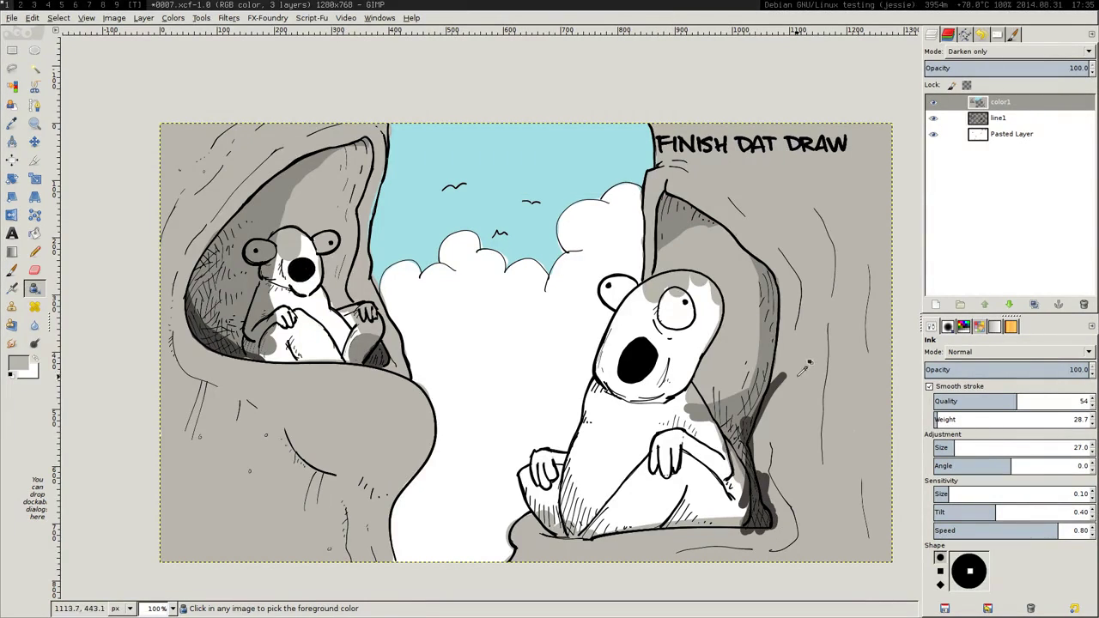
pyautogui.keyDown('ctrl'); pyautogui.click(749, 419); pyautogui.keyUp('ctrl')
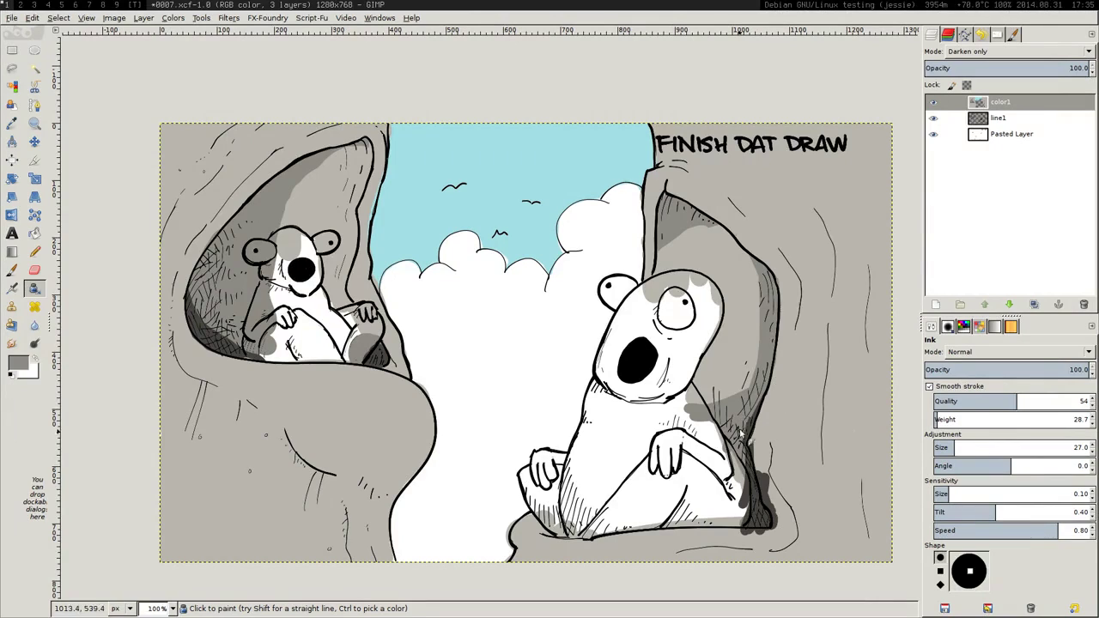
pyautogui.moveTo(740, 432); pyautogui.dragTo(753, 432)
pyautogui.keyDown('ctrl'); pyautogui.click(785, 393); pyautogui.keyUp('ctrl')
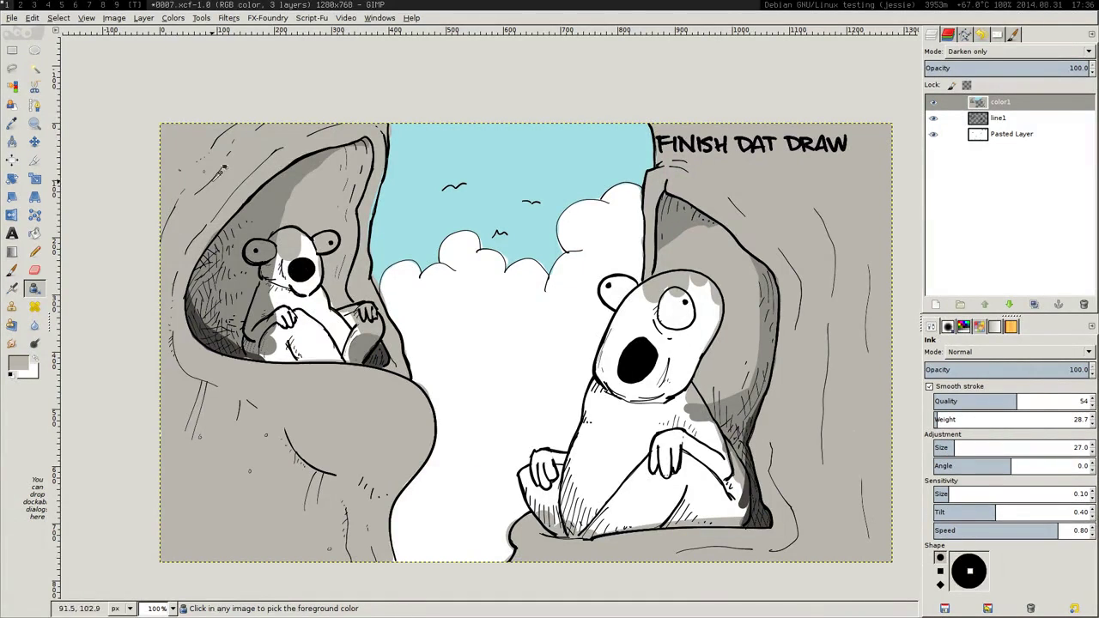
# - Darken the foreground grey and shade the left trunk below the hollow's outer rim and along the underside of the bulge
pyautogui.click(22, 365)
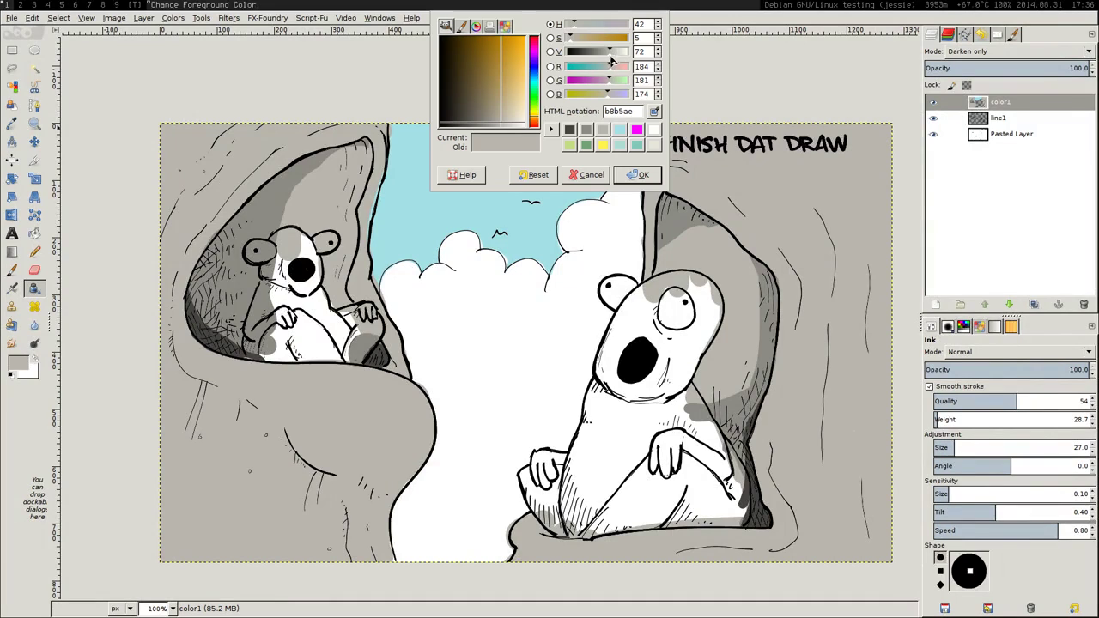
pyautogui.moveTo(612, 60); pyautogui.dragTo(605, 58)
pyautogui.click(637, 174)
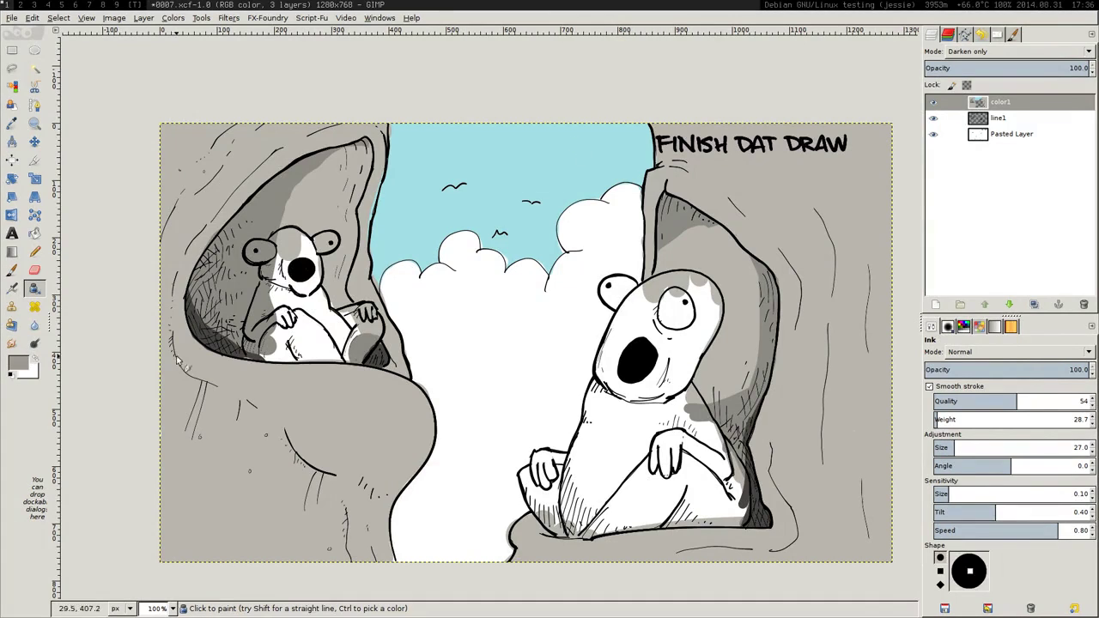
pyautogui.moveTo(177, 361); pyautogui.dragTo(208, 384)
pyautogui.moveTo(280, 419); pyautogui.dragTo(361, 476)
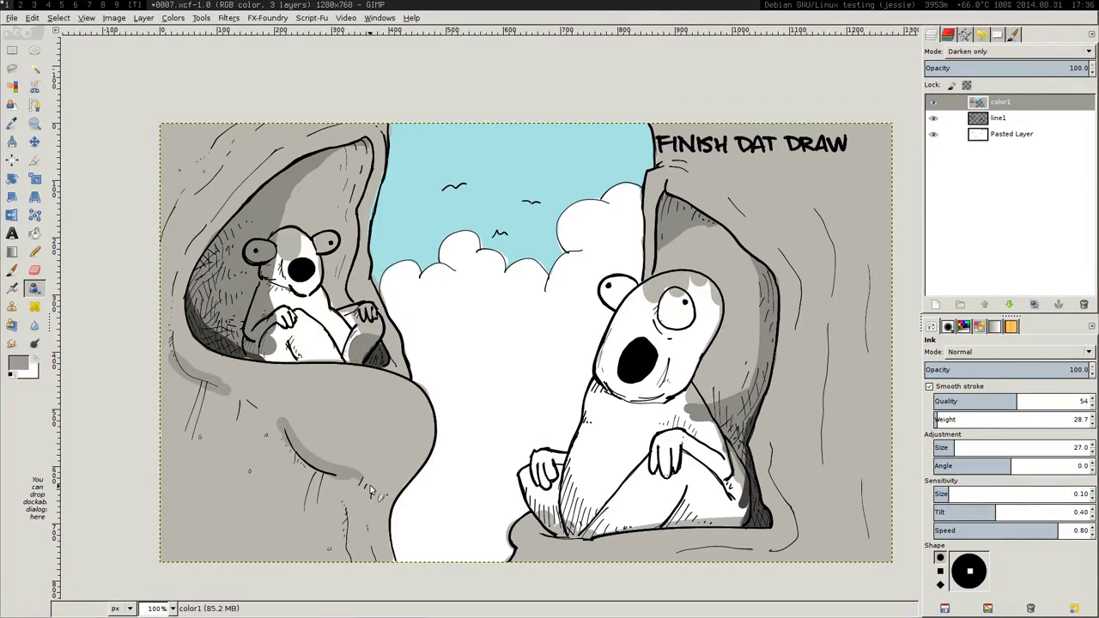
pyautogui.moveTo(167, 364); pyautogui.dragTo(206, 400)
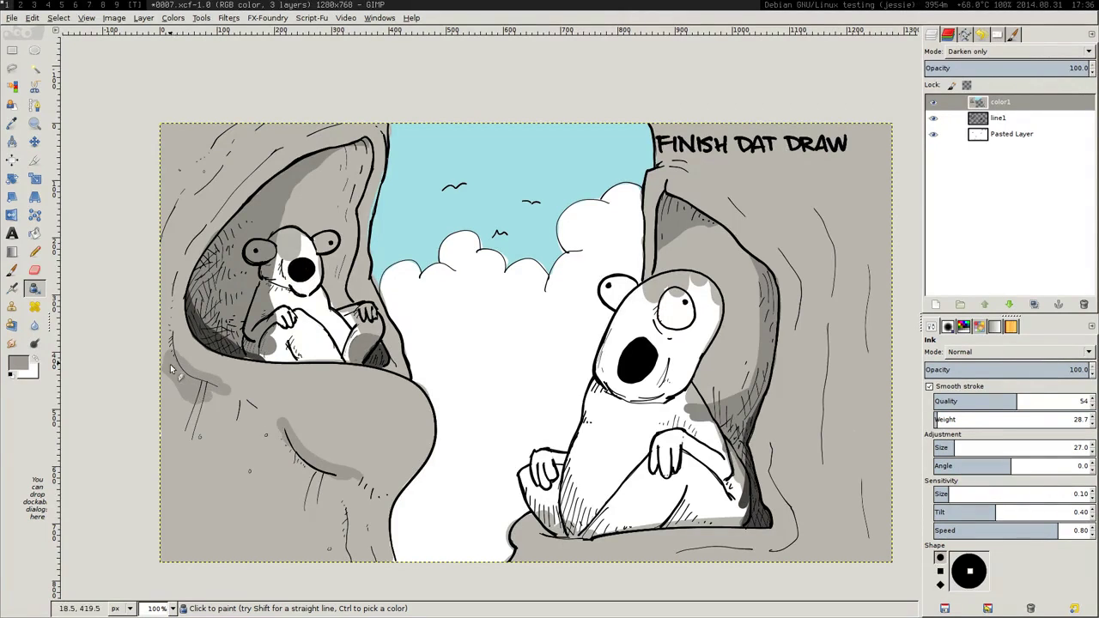
pyautogui.moveTo(267, 428)
pyautogui.mouseDown()
pyautogui.moveTo(316, 474)
pyautogui.moveTo(350, 485)
pyautogui.mouseUp()
pyautogui.moveTo(159, 390); pyautogui.dragTo(147, 333)
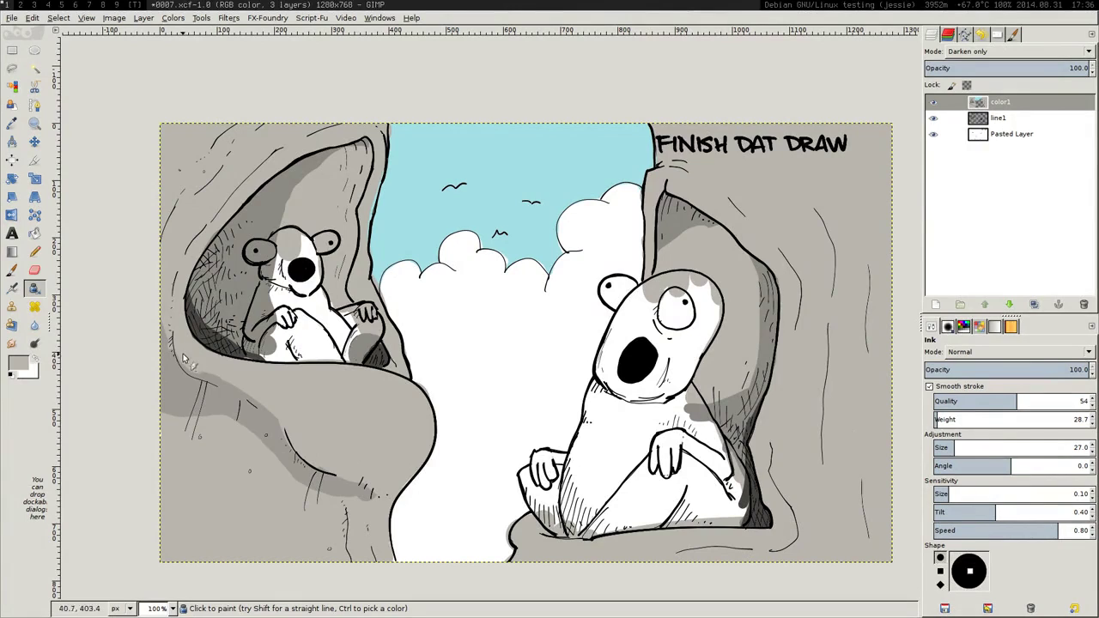
# - Shade the underside and outer end of the right hollow's ledge with sampled grey and erase the spill outside its outline
pyautogui.keyDown('ctrl'); pyautogui.click(808, 424); pyautogui.keyUp('ctrl')
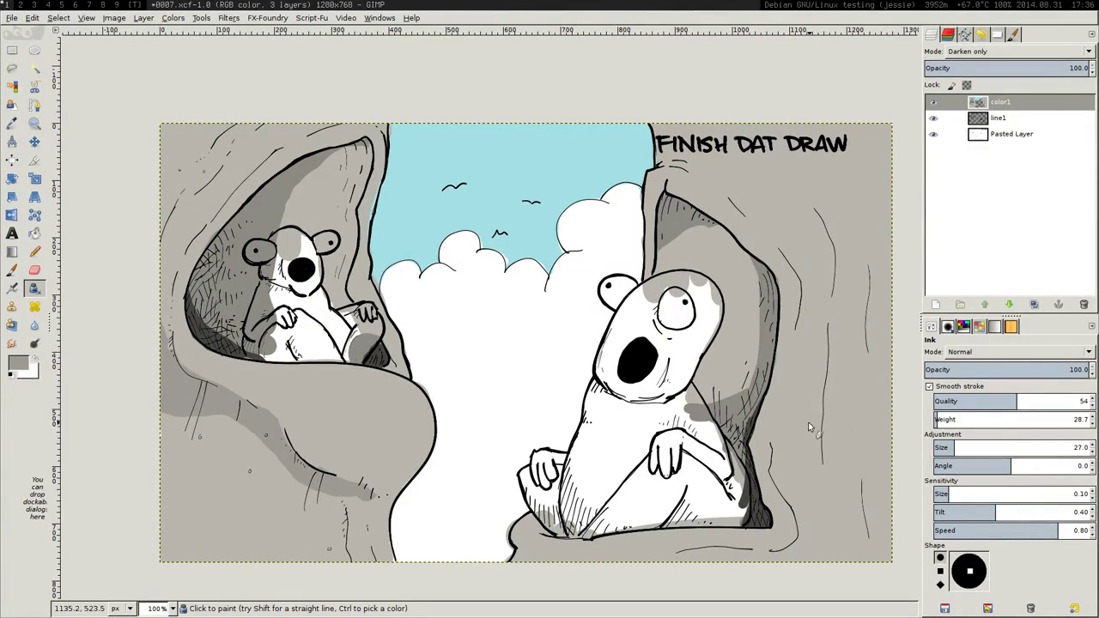
pyautogui.moveTo(519, 560)
pyautogui.mouseDown()
pyautogui.moveTo(671, 566)
pyautogui.moveTo(800, 550)
pyautogui.mouseUp()
pyautogui.hotkey('ctrl', 'z')
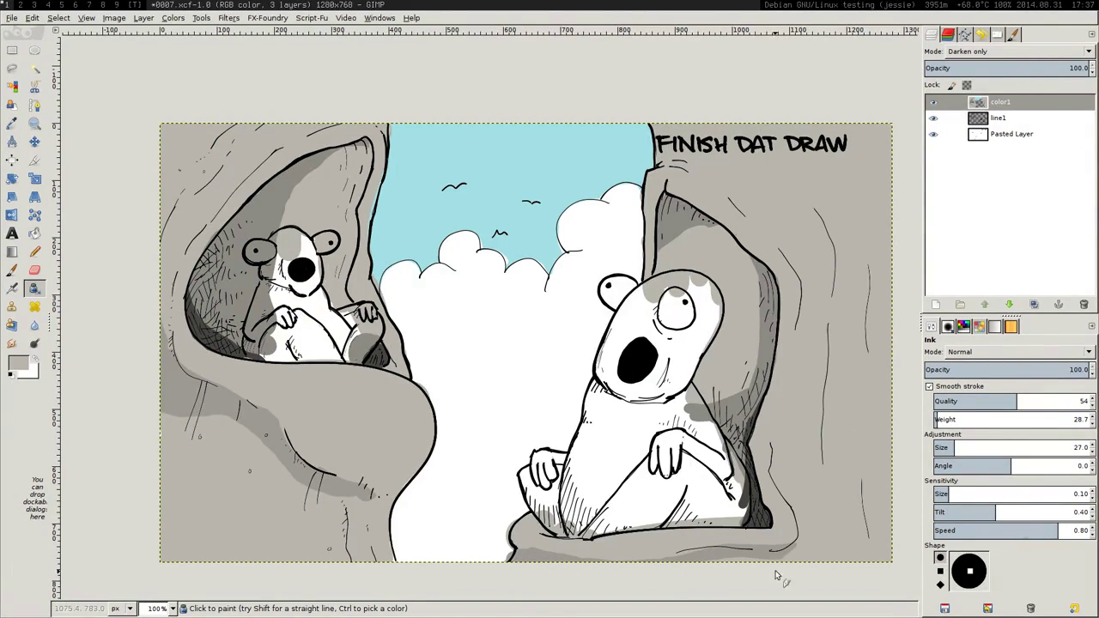
pyautogui.hotkey('ctrl', 'z')
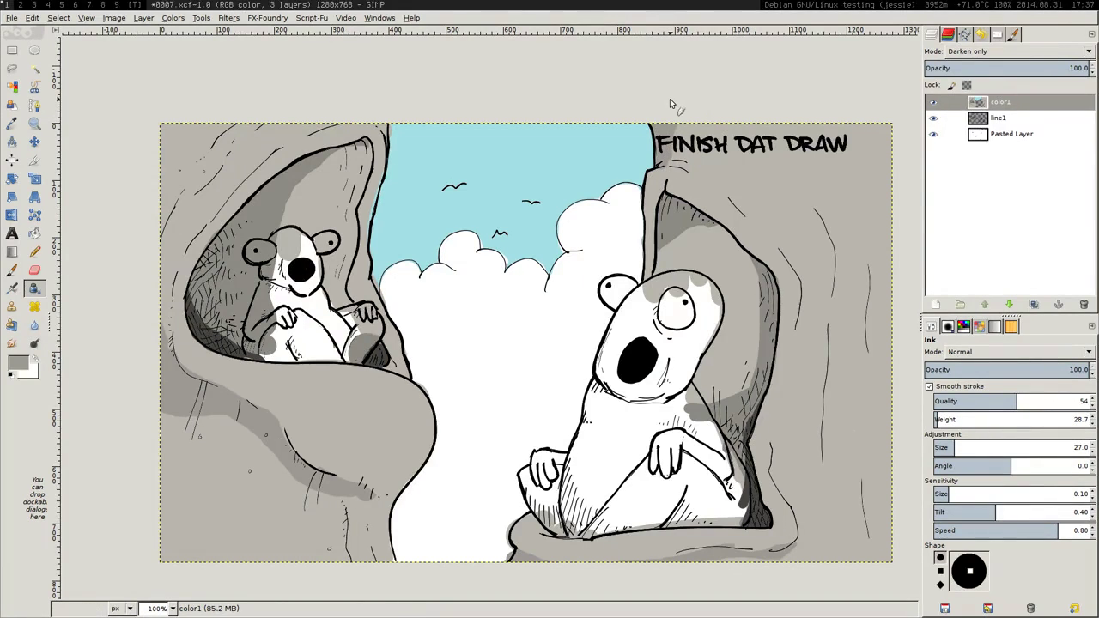
pyautogui.moveTo(519, 533); pyautogui.dragTo(519, 553)
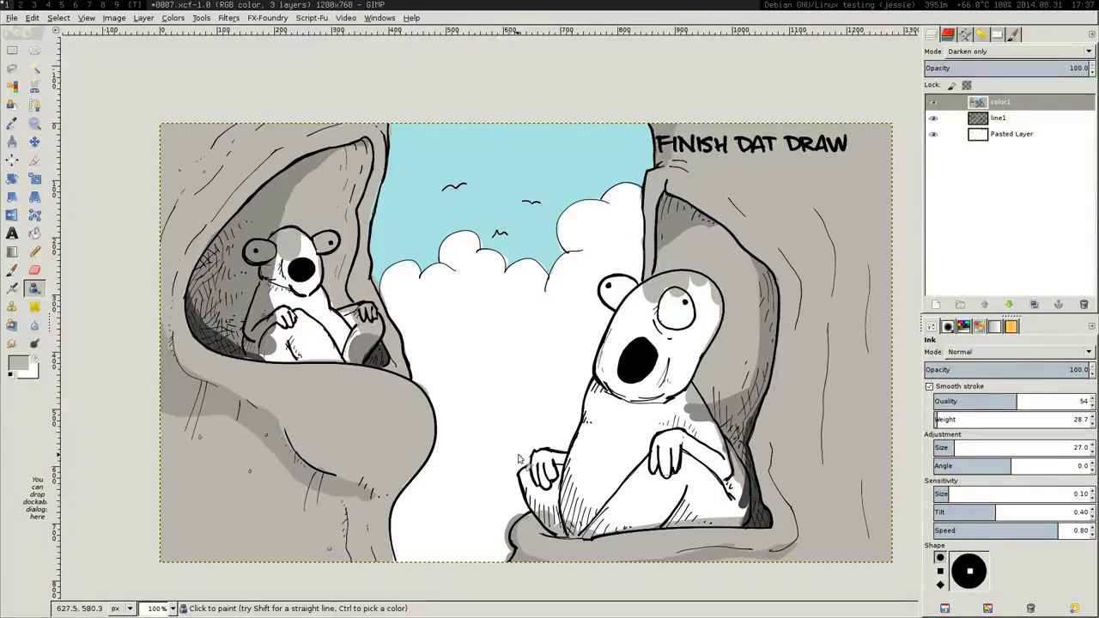
pyautogui.hotkey('shift', 'e')
pyautogui.moveTo(520, 484); pyautogui.dragTo(521, 510)
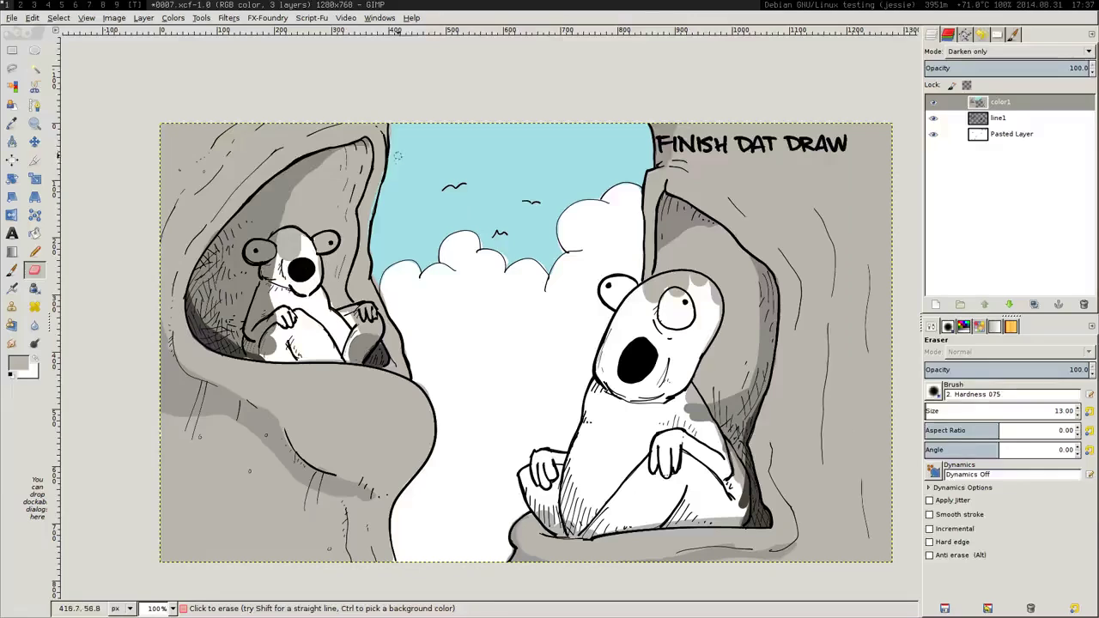
# - Set the ink foreground colour to d0cdbd and paint highlights along the upper edge of the left trunk's bulge
pyautogui.press('k')
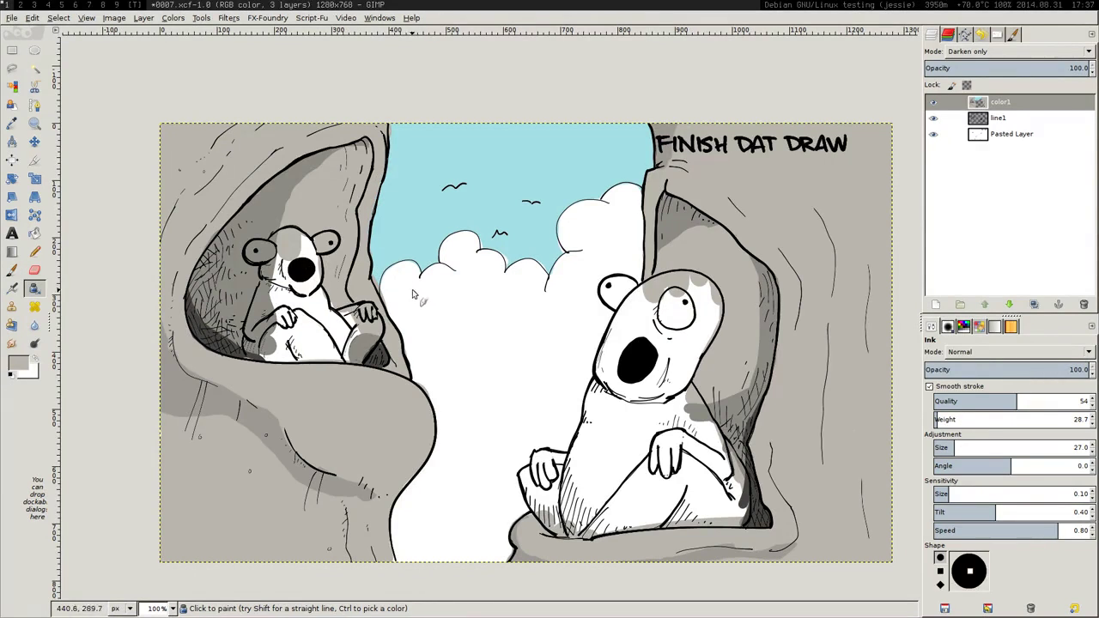
pyautogui.click(19, 366)
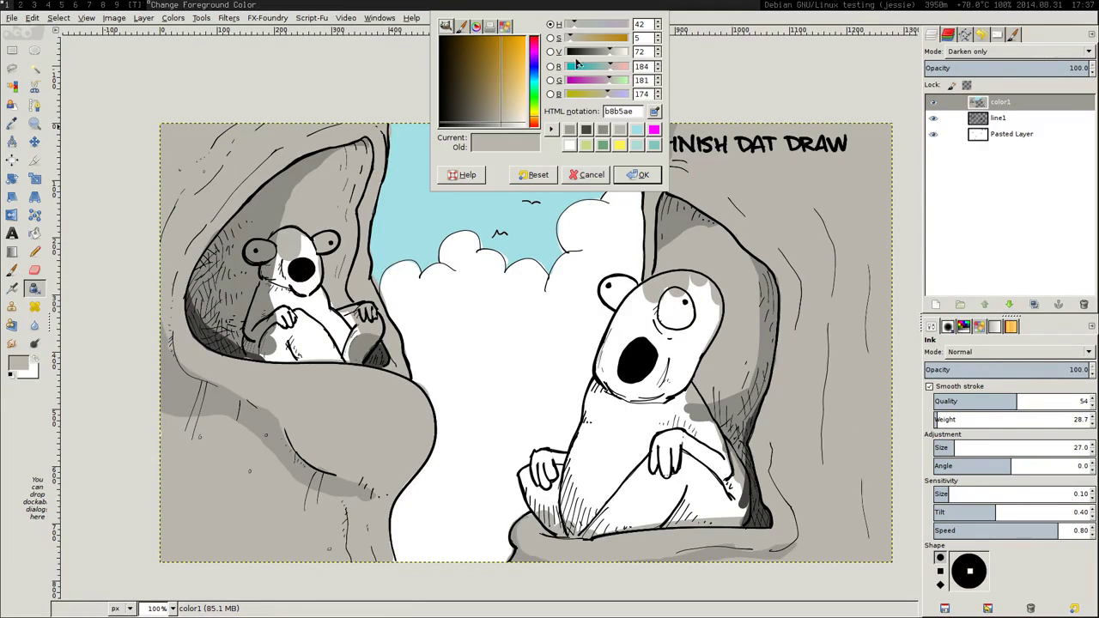
pyautogui.moveTo(610, 53); pyautogui.dragTo(617, 55)
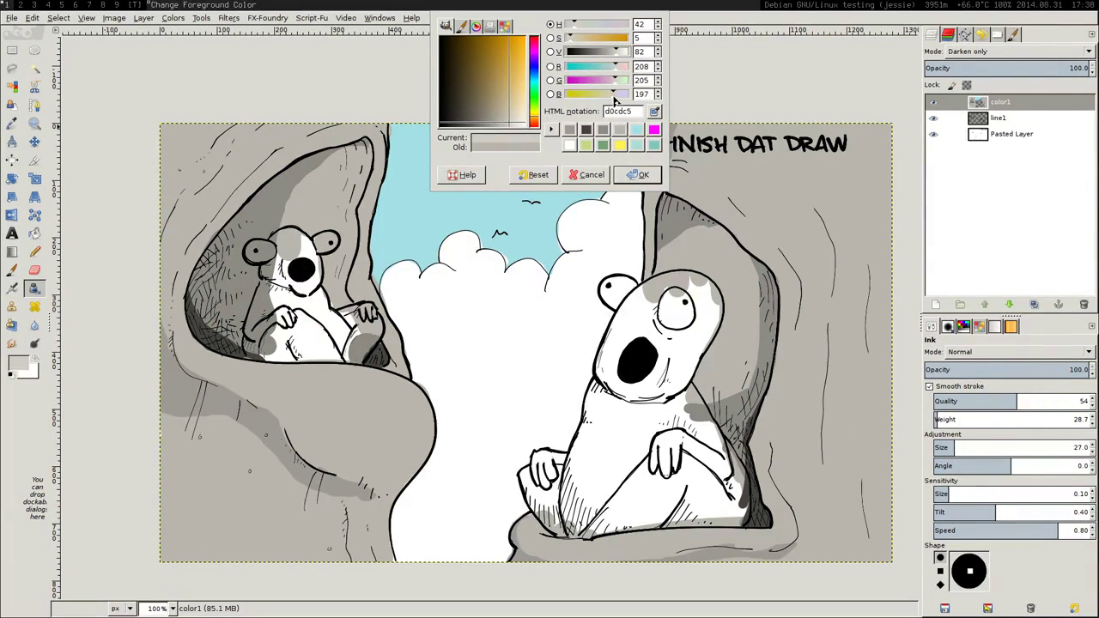
pyautogui.moveTo(615, 102); pyautogui.dragTo(612, 102)
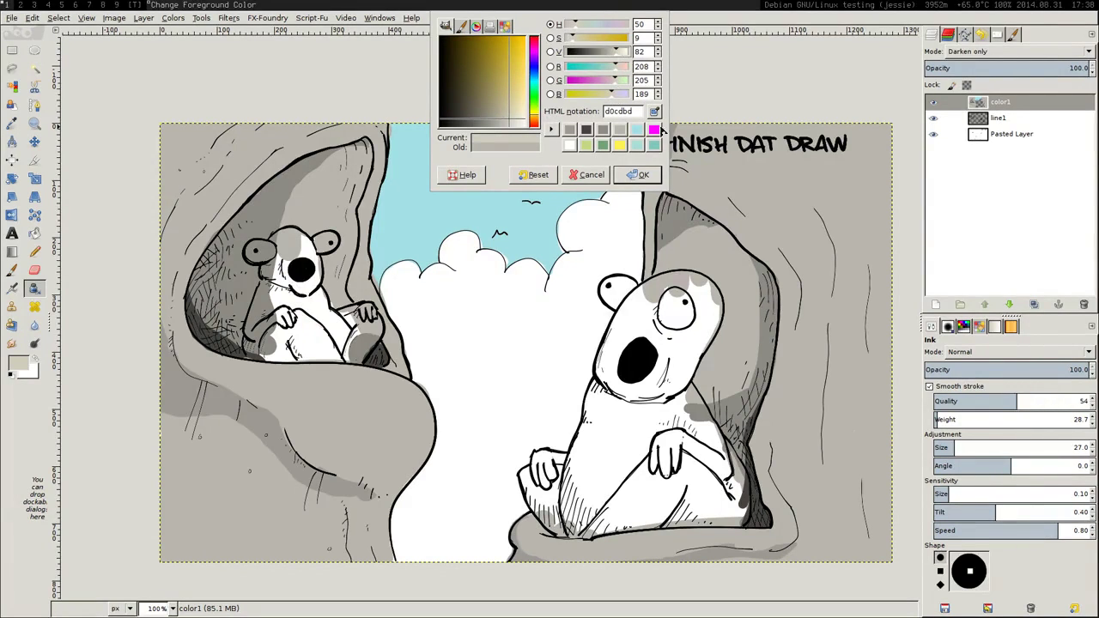
pyautogui.click(637, 174)
pyautogui.moveTo(420, 413)
pyautogui.mouseDown()
pyautogui.moveTo(396, 366)
pyautogui.moveTo(371, 377)
pyautogui.moveTo(396, 379)
pyautogui.moveTo(422, 417)
pyautogui.moveTo(352, 373)
pyautogui.moveTo(402, 389)
pyautogui.moveTo(420, 433)
pyautogui.mouseUp()
pyautogui.moveTo(376, 379); pyautogui.dragTo(422, 422)
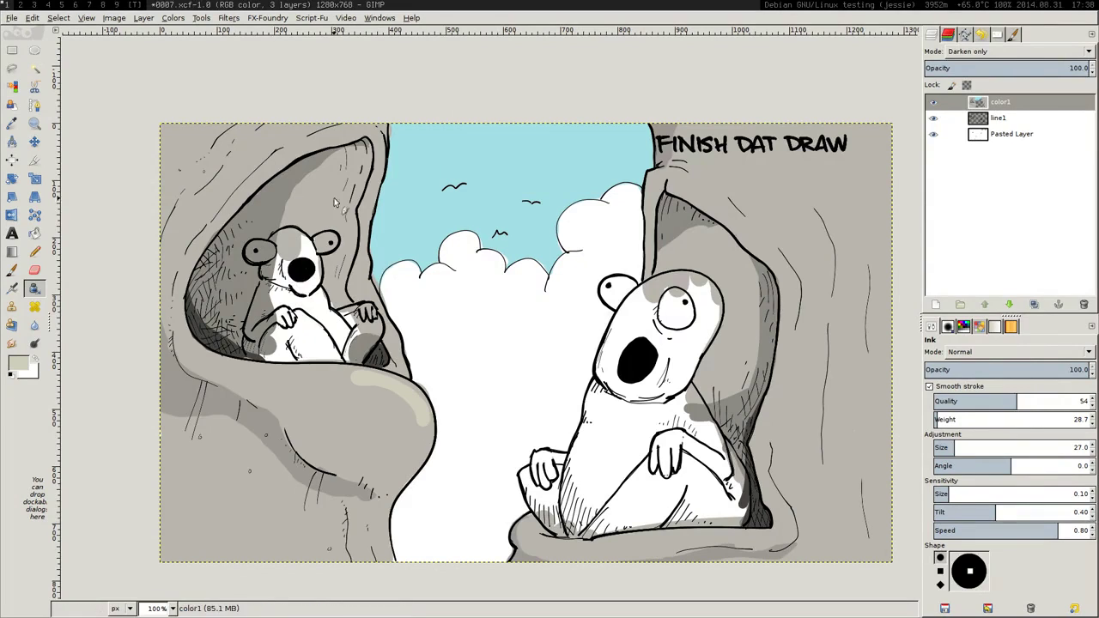
pyautogui.moveTo(319, 371); pyautogui.dragTo(321, 371)
pyautogui.click(321, 375)
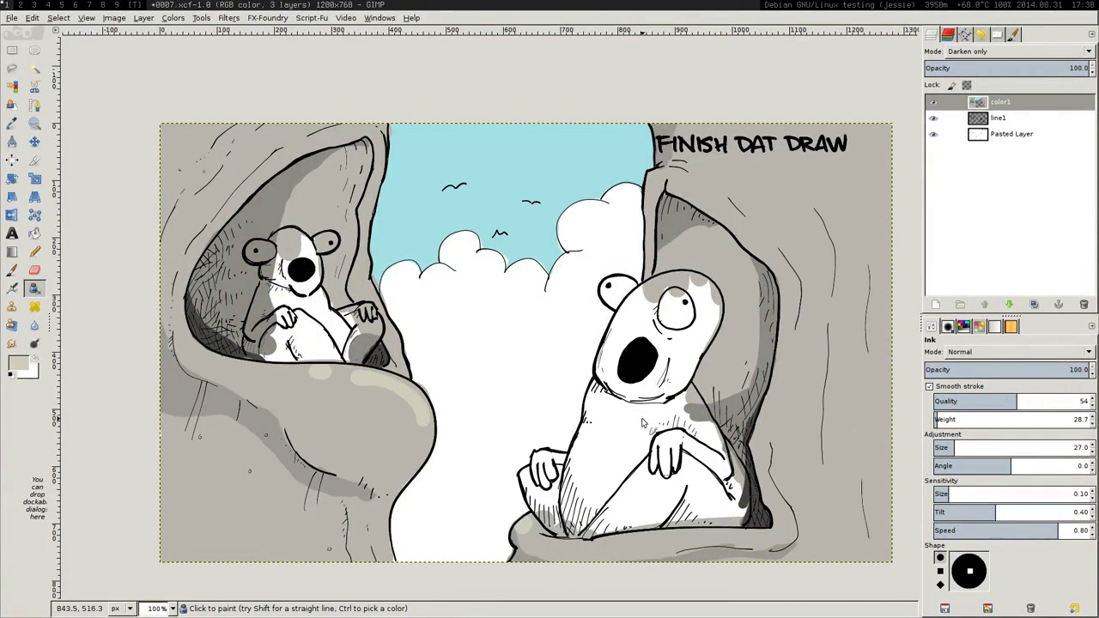
# - Reduce the ink size to 9.0 and paint thin light highlights along the left hollow's rim and the trunk edge beside it
pyautogui.press('[')
pyautogui.press('[')
pyautogui.press('[')
pyautogui.press('[')
pyautogui.press('[')
pyautogui.press('[')
pyautogui.press('[')
pyautogui.press('[')
pyautogui.press('[')
pyautogui.press('[')
pyautogui.press('[')
pyautogui.press('[')
pyautogui.press('[')
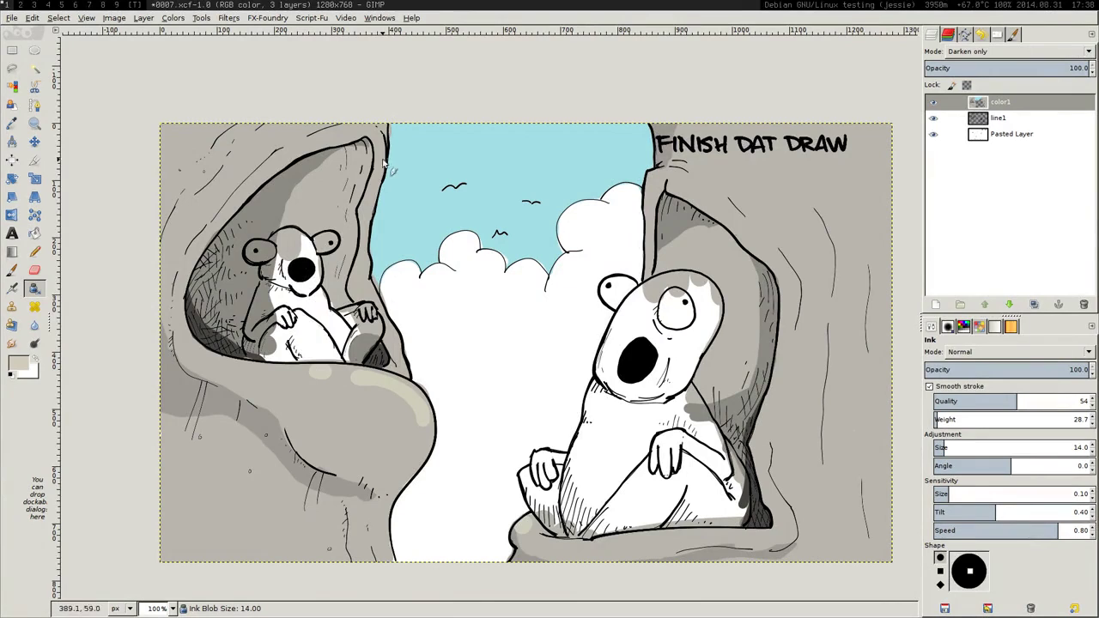
pyautogui.press('[')
pyautogui.press('[')
pyautogui.press('[')
pyautogui.press('[')
pyautogui.press('[')
pyautogui.press('[')
pyautogui.press('[')
pyautogui.press('[')
pyautogui.press('[')
pyautogui.press(']')
pyautogui.press(']')
pyautogui.press(']')
pyautogui.press(']')
pyautogui.moveTo(383, 155)
pyautogui.mouseDown()
pyautogui.moveTo(368, 273)
pyautogui.moveTo(408, 373)
pyautogui.mouseUp()
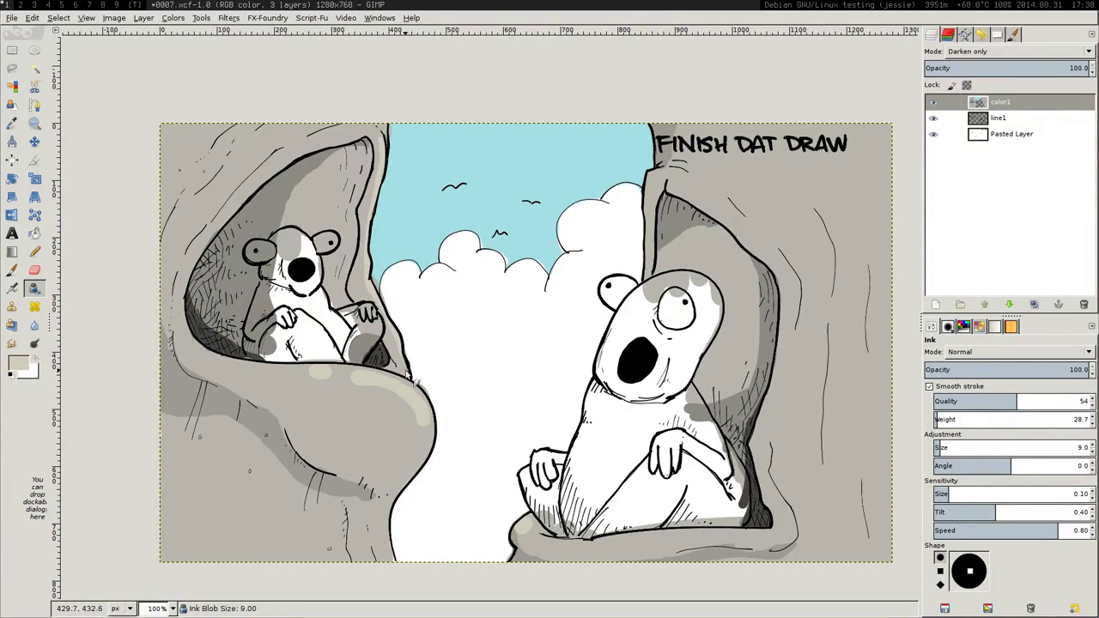
pyautogui.moveTo(362, 133); pyautogui.dragTo(388, 156)
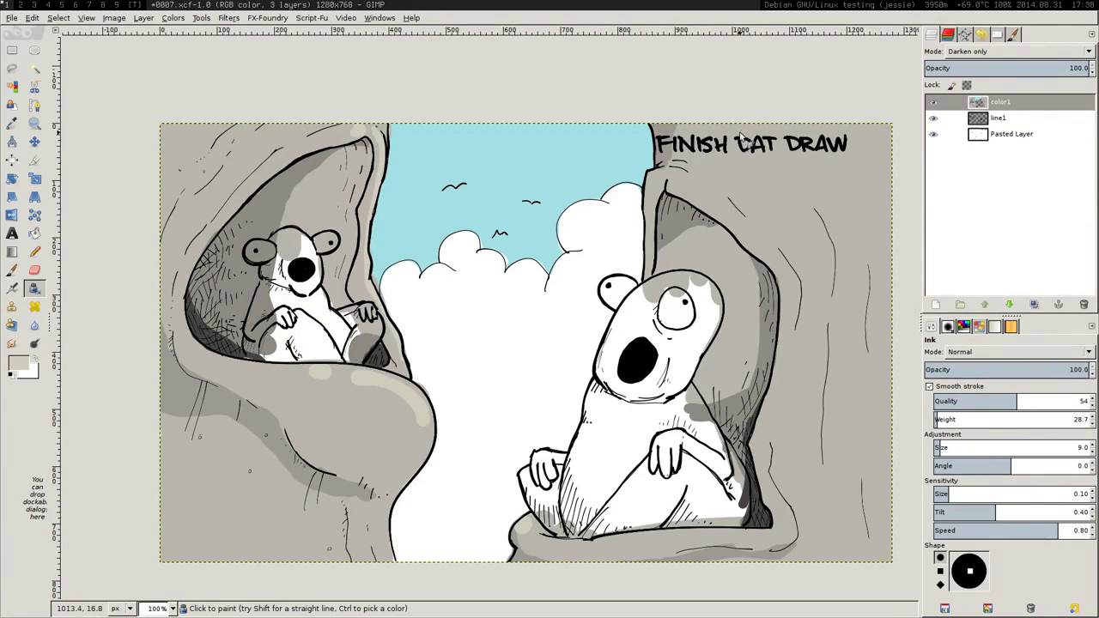
pyautogui.moveTo(184, 321)
pyautogui.mouseDown()
pyautogui.moveTo(245, 369)
pyautogui.moveTo(229, 363)
pyautogui.moveTo(283, 376)
pyautogui.mouseUp()
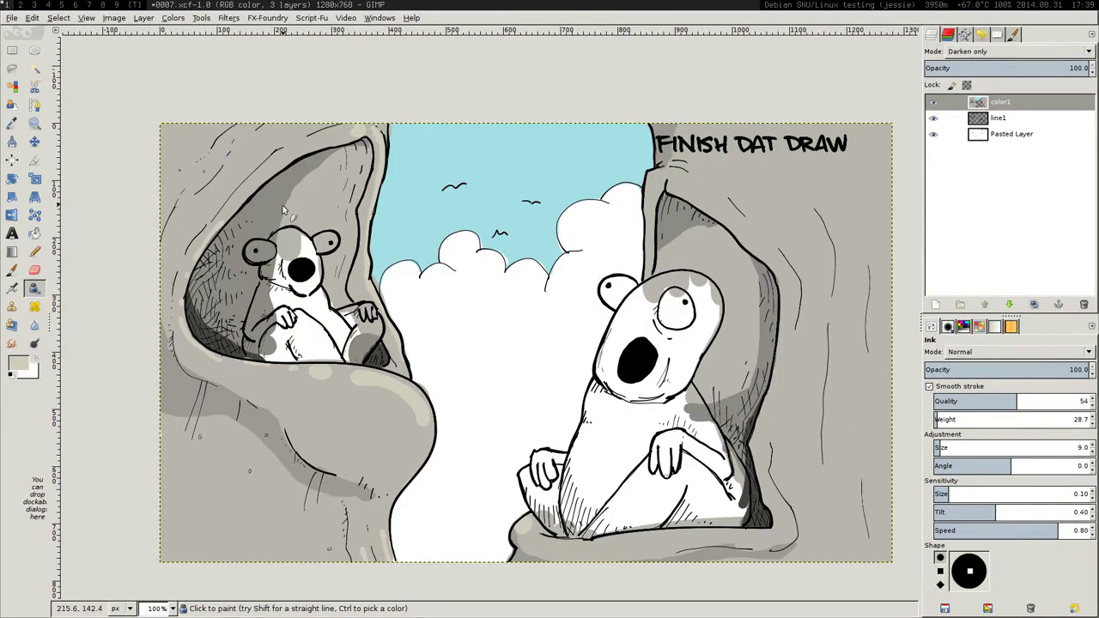
# - Set the foreground colour to pink ce8d9a and colour the left creature's head, body, arms and legs
pyautogui.click(20, 366)
pyautogui.moveTo(615, 68); pyautogui.dragTo(595, 70)
pyautogui.moveTo(596, 32)
pyautogui.mouseDown()
pyautogui.moveTo(625, 30)
pyautogui.moveTo(580, 43)
pyautogui.moveTo(589, 42)
pyautogui.mouseUp()
pyautogui.moveTo(623, 27); pyautogui.dragTo(628, 26)
pyautogui.moveTo(621, 68); pyautogui.dragTo(616, 68)
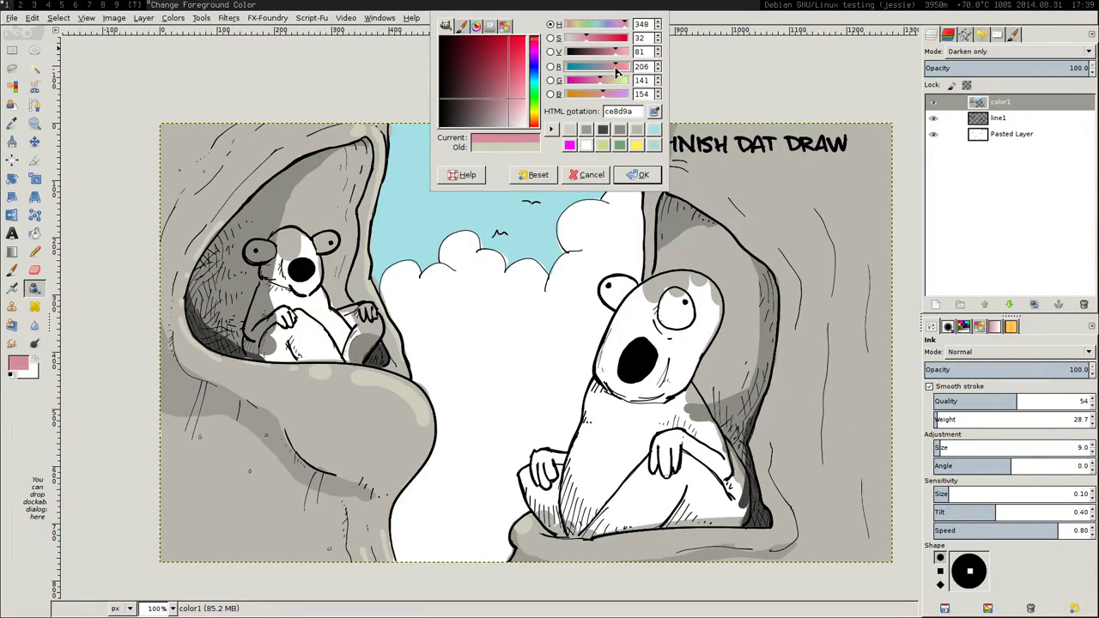
pyautogui.moveTo(280, 289)
pyautogui.mouseDown()
pyautogui.moveTo(252, 334)
pyautogui.moveTo(274, 305)
pyautogui.moveTo(257, 349)
pyautogui.moveTo(253, 337)
pyautogui.moveTo(259, 362)
pyautogui.moveTo(269, 346)
pyautogui.moveTo(267, 270)
pyautogui.moveTo(283, 265)
pyautogui.moveTo(284, 248)
pyautogui.moveTo(271, 247)
pyautogui.moveTo(290, 230)
pyautogui.moveTo(278, 298)
pyautogui.moveTo(305, 298)
pyautogui.moveTo(298, 236)
pyautogui.moveTo(317, 265)
pyautogui.moveTo(306, 247)
pyautogui.moveTo(302, 267)
pyautogui.moveTo(292, 242)
pyautogui.moveTo(291, 292)
pyautogui.mouseUp()
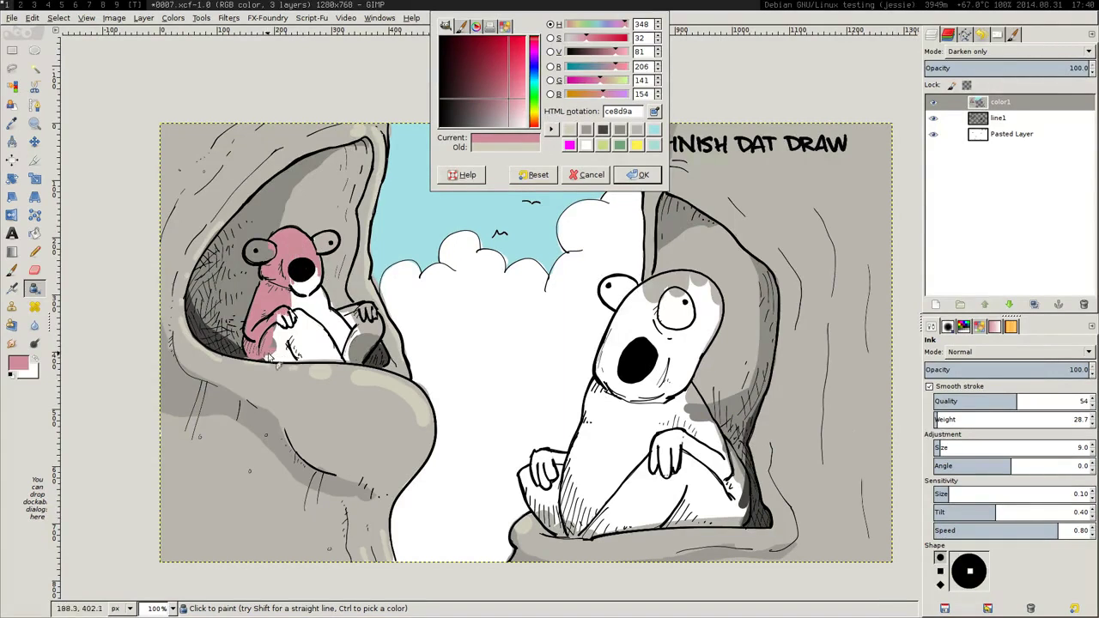
pyautogui.moveTo(270, 356)
pyautogui.mouseDown()
pyautogui.moveTo(285, 366)
pyautogui.moveTo(280, 303)
pyautogui.mouseUp()
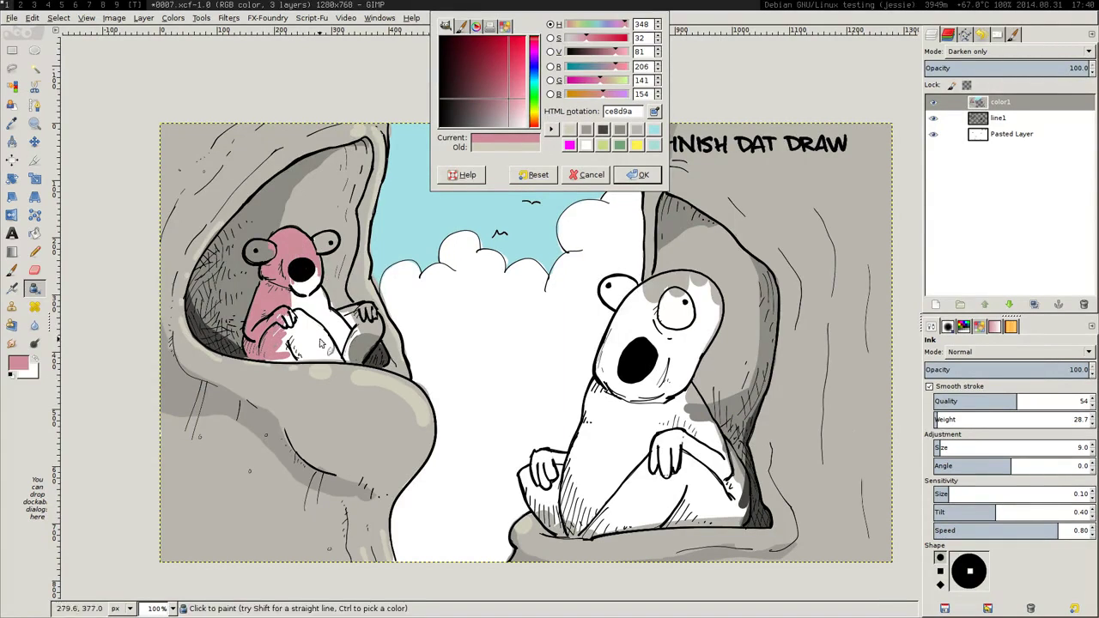
pyautogui.moveTo(321, 343)
pyautogui.mouseDown()
pyautogui.moveTo(359, 326)
pyautogui.moveTo(343, 314)
pyautogui.moveTo(383, 317)
pyautogui.moveTo(371, 339)
pyautogui.moveTo(376, 318)
pyautogui.moveTo(383, 351)
pyautogui.moveTo(350, 348)
pyautogui.moveTo(344, 365)
pyautogui.moveTo(363, 369)
pyautogui.mouseUp()
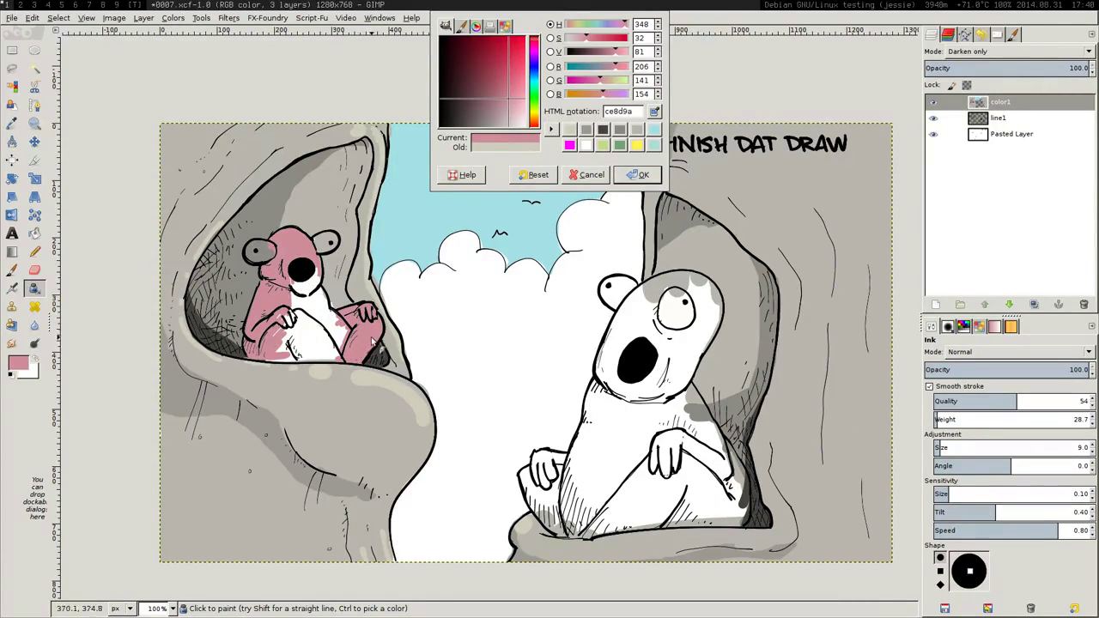
pyautogui.moveTo(321, 281)
pyautogui.mouseDown()
pyautogui.moveTo(298, 254)
pyautogui.moveTo(297, 285)
pyautogui.moveTo(322, 316)
pyautogui.moveTo(277, 344)
pyautogui.moveTo(288, 345)
pyautogui.moveTo(304, 290)
pyautogui.moveTo(326, 313)
pyautogui.moveTo(308, 297)
pyautogui.moveTo(292, 359)
pyautogui.moveTo(266, 358)
pyautogui.moveTo(345, 366)
pyautogui.moveTo(326, 362)
pyautogui.moveTo(331, 347)
pyautogui.moveTo(275, 350)
pyautogui.moveTo(311, 331)
pyautogui.moveTo(285, 334)
pyautogui.moveTo(297, 326)
pyautogui.moveTo(279, 359)
pyautogui.moveTo(324, 335)
pyautogui.moveTo(313, 346)
pyautogui.moveTo(336, 357)
pyautogui.moveTo(284, 350)
pyautogui.moveTo(305, 320)
pyautogui.moveTo(329, 313)
pyautogui.mouseUp()
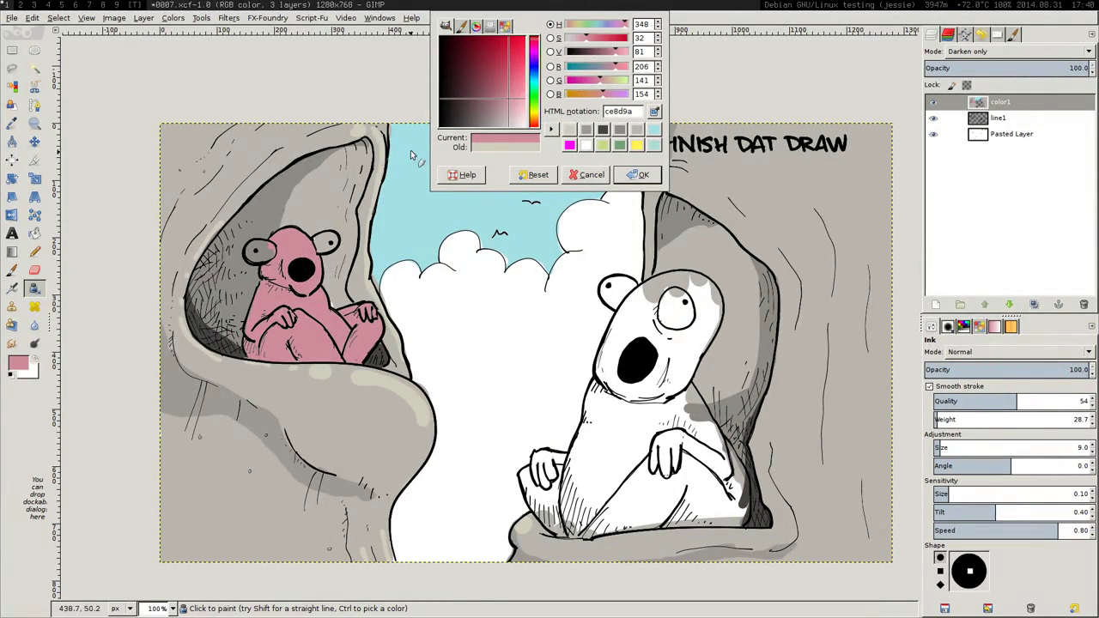
# - Darken the pink to 9a6a74 and paint shadows on the left creature's body and legs, sampling its colours for touch-ups
pyautogui.moveTo(614, 51); pyautogui.dragTo(604, 52)
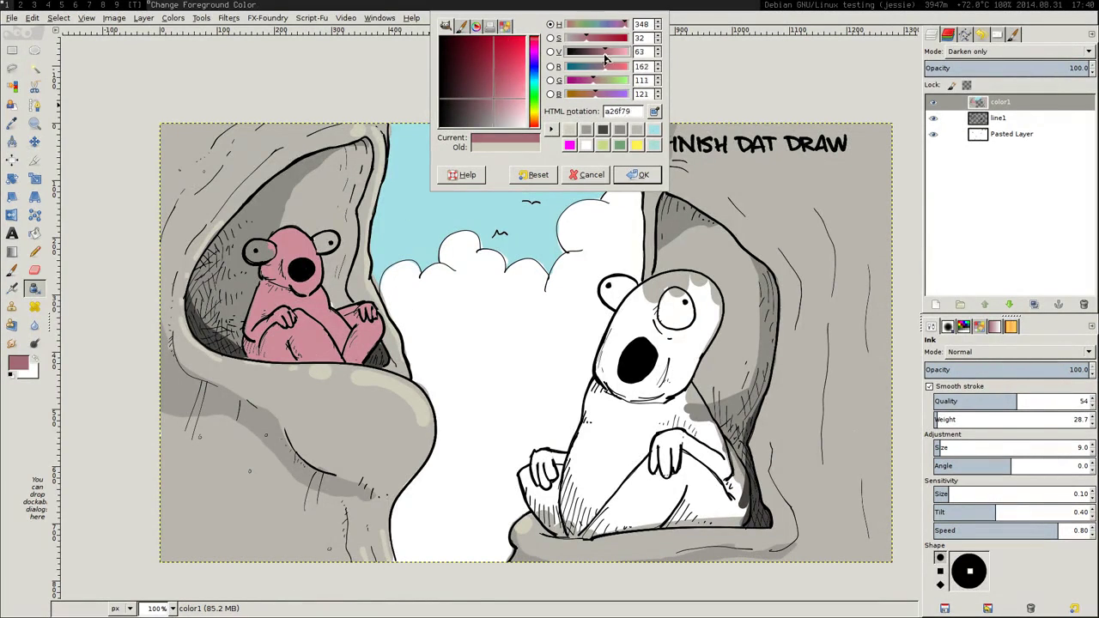
pyautogui.moveTo(264, 271)
pyautogui.mouseDown()
pyautogui.moveTo(297, 288)
pyautogui.moveTo(267, 288)
pyautogui.moveTo(253, 315)
pyautogui.moveTo(247, 338)
pyautogui.moveTo(258, 343)
pyautogui.moveTo(246, 345)
pyautogui.moveTo(259, 340)
pyautogui.moveTo(250, 355)
pyautogui.moveTo(264, 336)
pyautogui.moveTo(292, 353)
pyautogui.mouseUp()
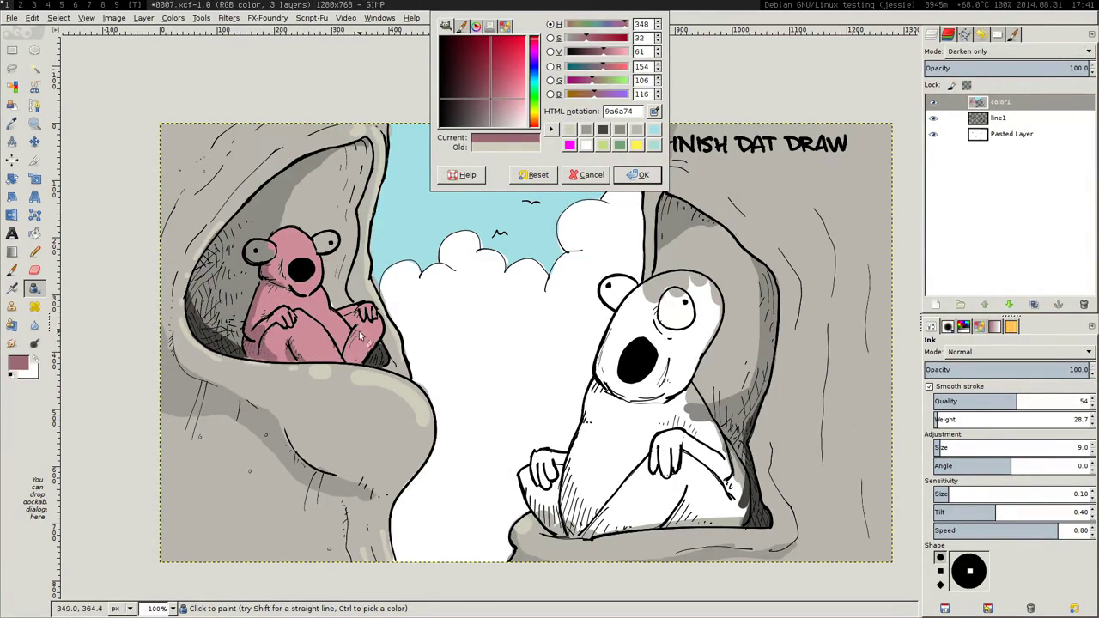
pyautogui.moveTo(360, 335)
pyautogui.mouseDown()
pyautogui.moveTo(353, 363)
pyautogui.moveTo(359, 315)
pyautogui.mouseUp()
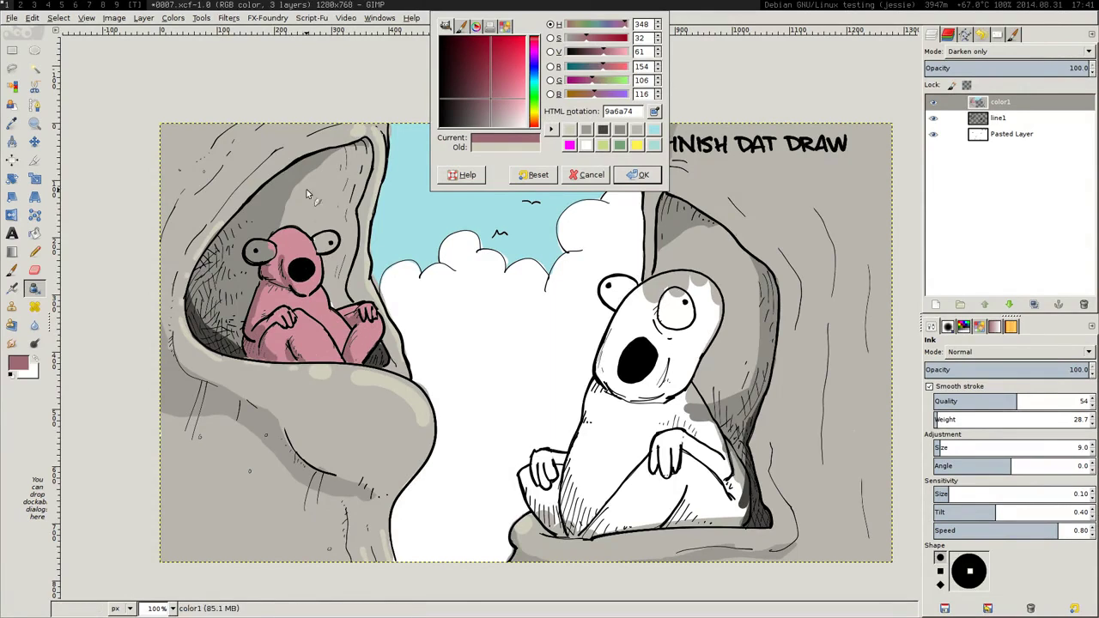
pyautogui.keyDown('ctrl'); pyautogui.click(297, 340); pyautogui.keyUp('ctrl')
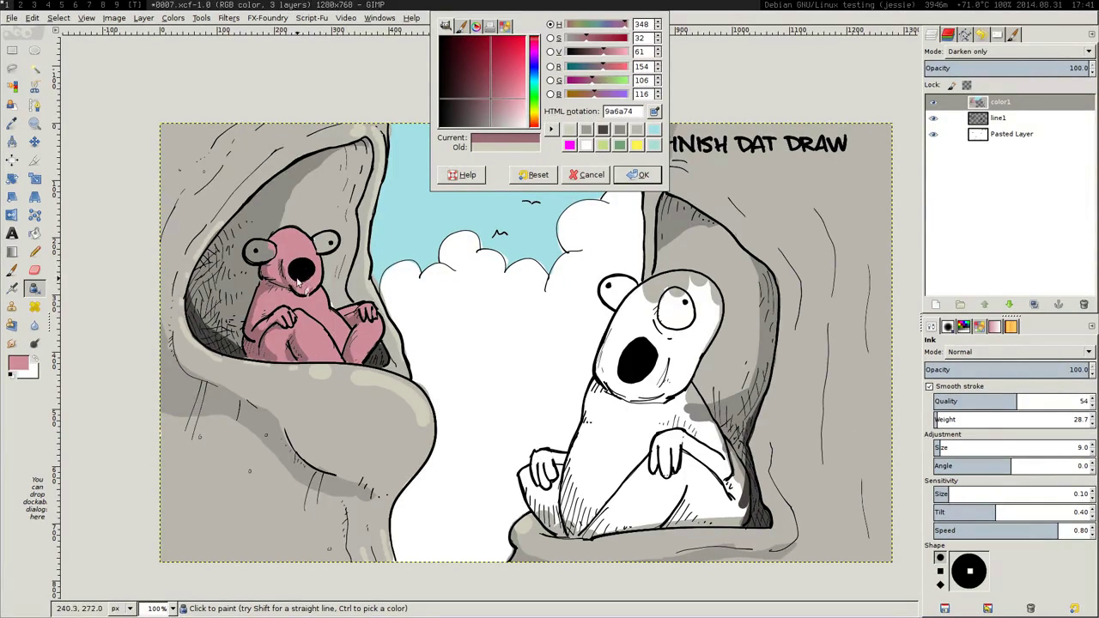
pyautogui.keyDown('ctrl'); pyautogui.click(307, 309); pyautogui.keyUp('ctrl')
pyautogui.keyDown('ctrl'); pyautogui.click(315, 279); pyautogui.keyUp('ctrl')
# - Lighten the pink to e4a9b5, reduce the ink size to 4.0 and paint highlights on the left creature's head and limbs
pyautogui.moveTo(607, 59); pyautogui.dragTo(619, 55)
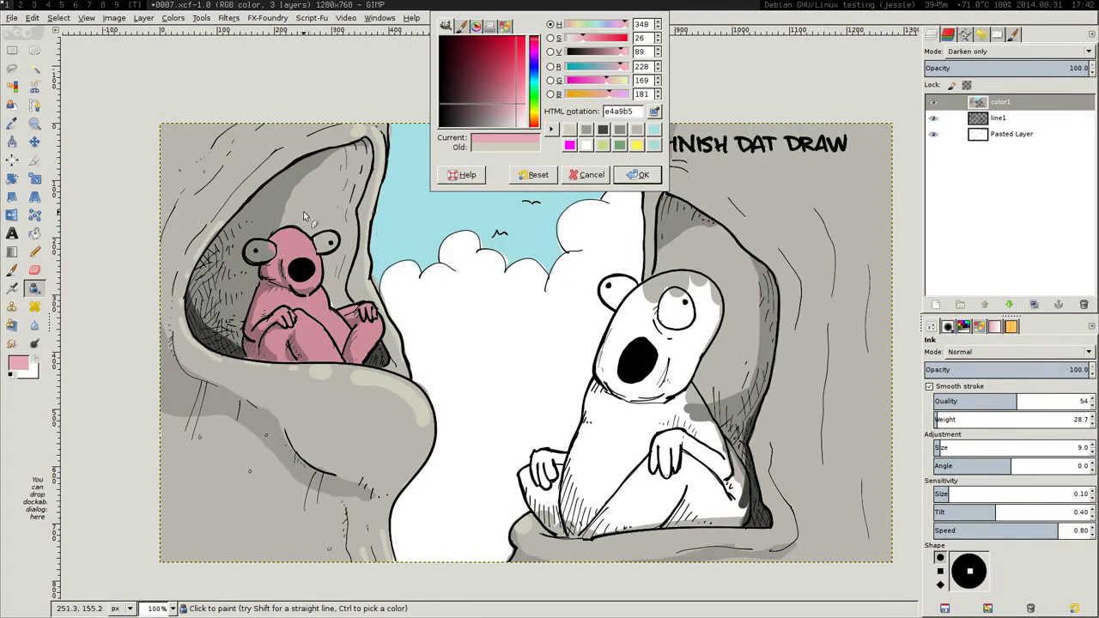
pyautogui.press('[')
pyautogui.press('[')
pyautogui.press('[')
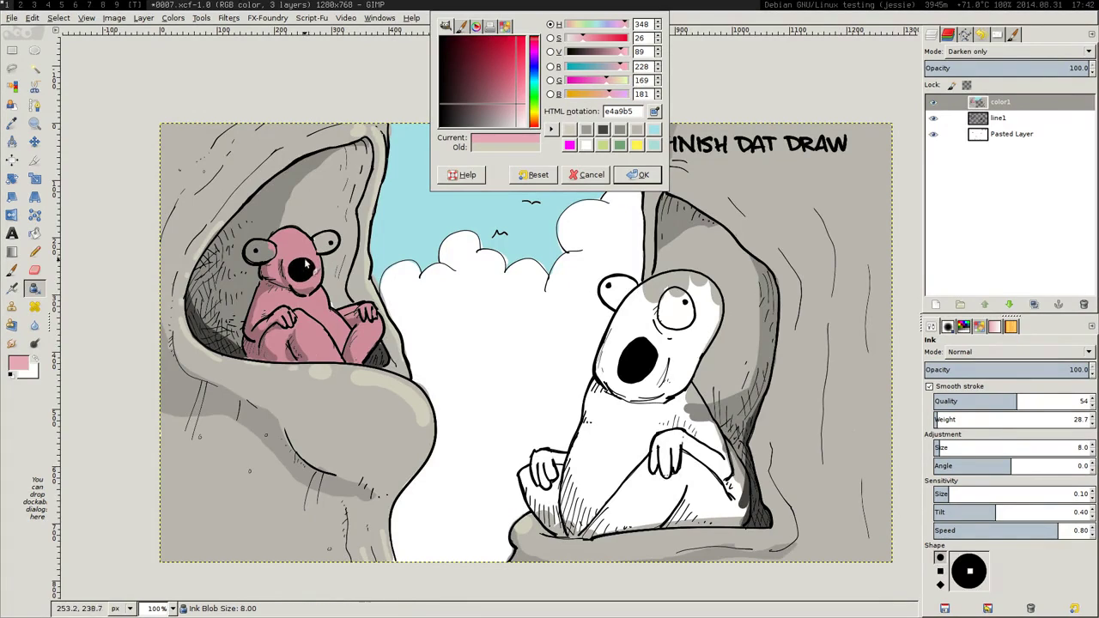
pyautogui.press('[')
pyautogui.press('[')
pyautogui.press('[')
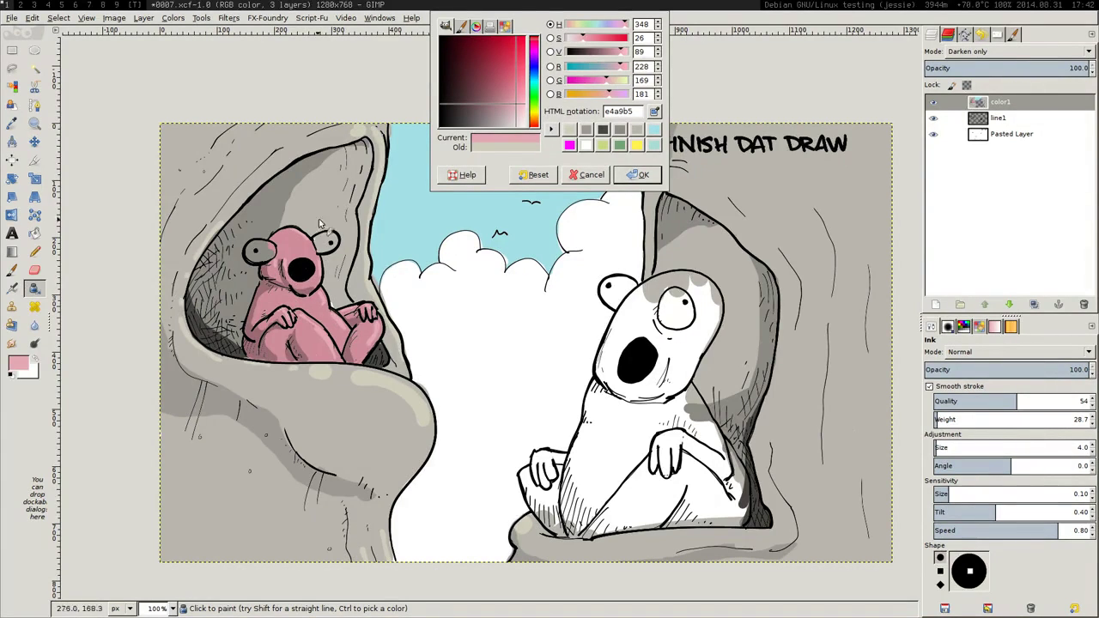
# - Change the foreground colour to off-white e4e4d7 and paint the left creature's eyes
pyautogui.moveTo(584, 40); pyautogui.dragTo(573, 40)
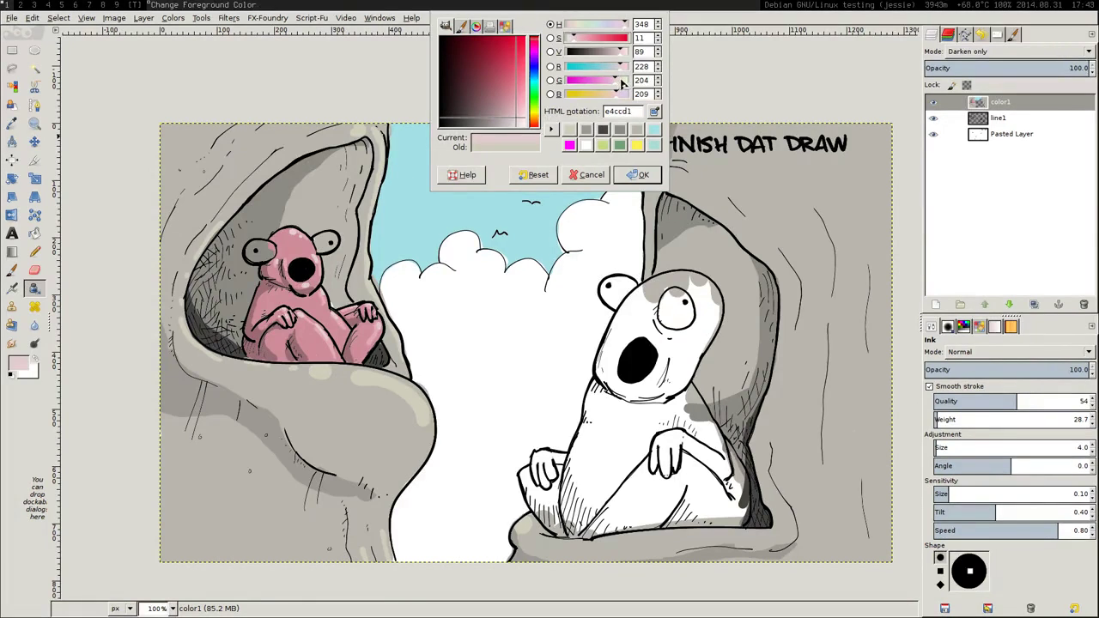
pyautogui.moveTo(616, 81); pyautogui.dragTo(619, 79)
pyautogui.moveTo(574, 40); pyautogui.dragTo(570, 39)
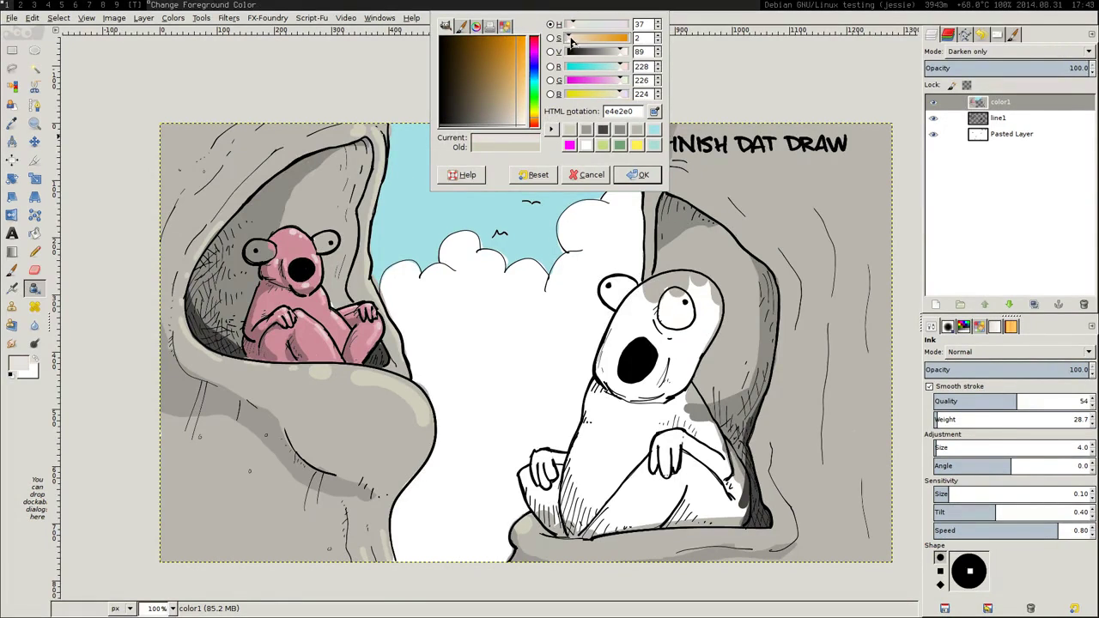
pyautogui.moveTo(580, 33); pyautogui.dragTo(580, 41)
pyautogui.moveTo(623, 77); pyautogui.dragTo(622, 83)
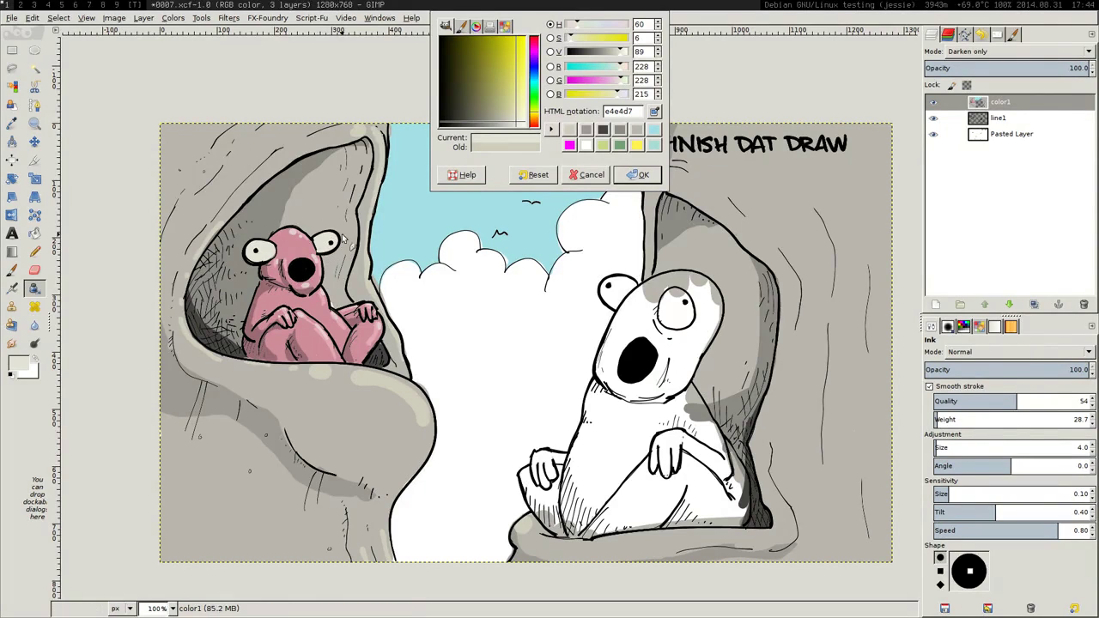
# - Raise the ink size to 9.0, paint the right creature's eyes off-white and add white feffff highlights to both creatures' eyes
pyautogui.press(']')
pyautogui.press(']')
pyautogui.press(']')
pyautogui.press(']')
pyautogui.press(']')
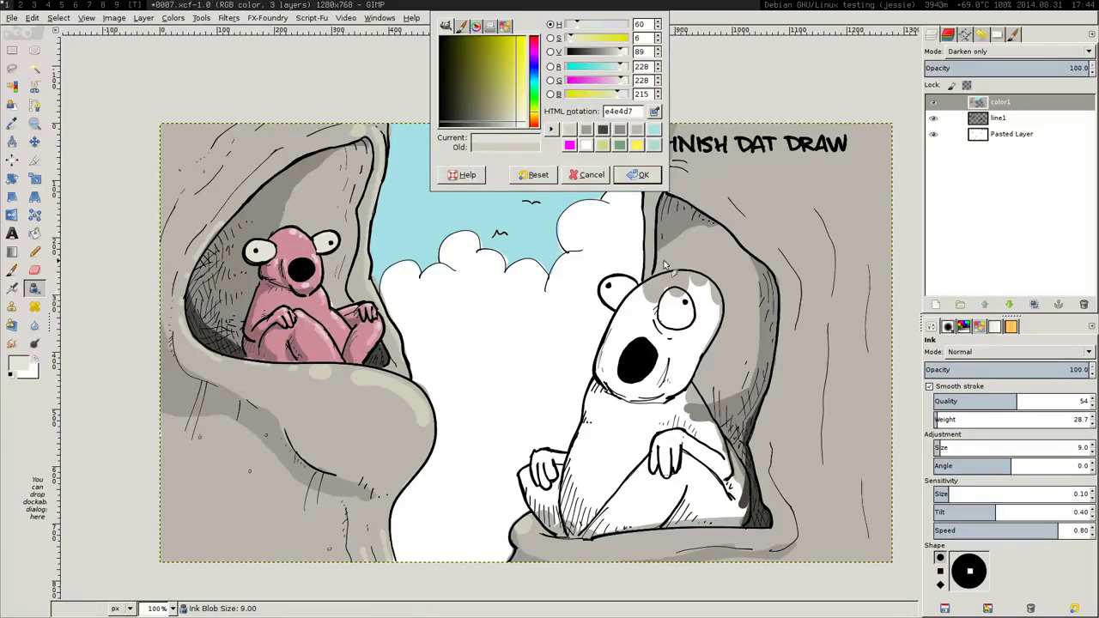
pyautogui.moveTo(675, 313)
pyautogui.mouseDown()
pyautogui.moveTo(680, 295)
pyautogui.moveTo(662, 309)
pyautogui.moveTo(680, 311)
pyautogui.moveTo(683, 333)
pyautogui.moveTo(693, 329)
pyautogui.moveTo(674, 331)
pyautogui.moveTo(615, 289)
pyautogui.moveTo(639, 292)
pyautogui.moveTo(604, 294)
pyautogui.mouseUp()
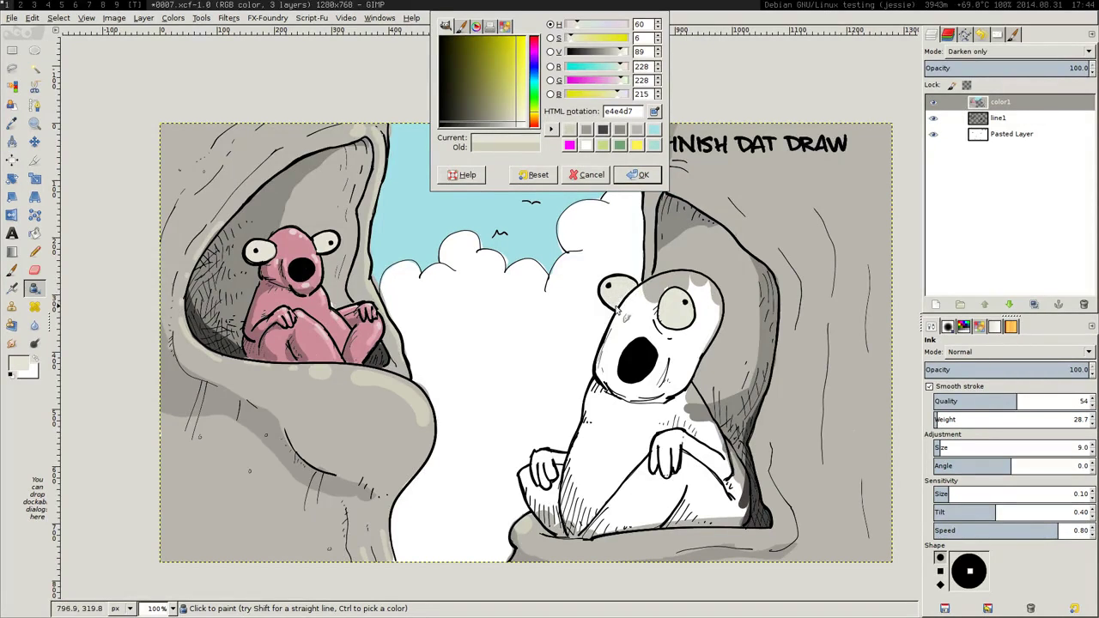
pyautogui.click(585, 144)
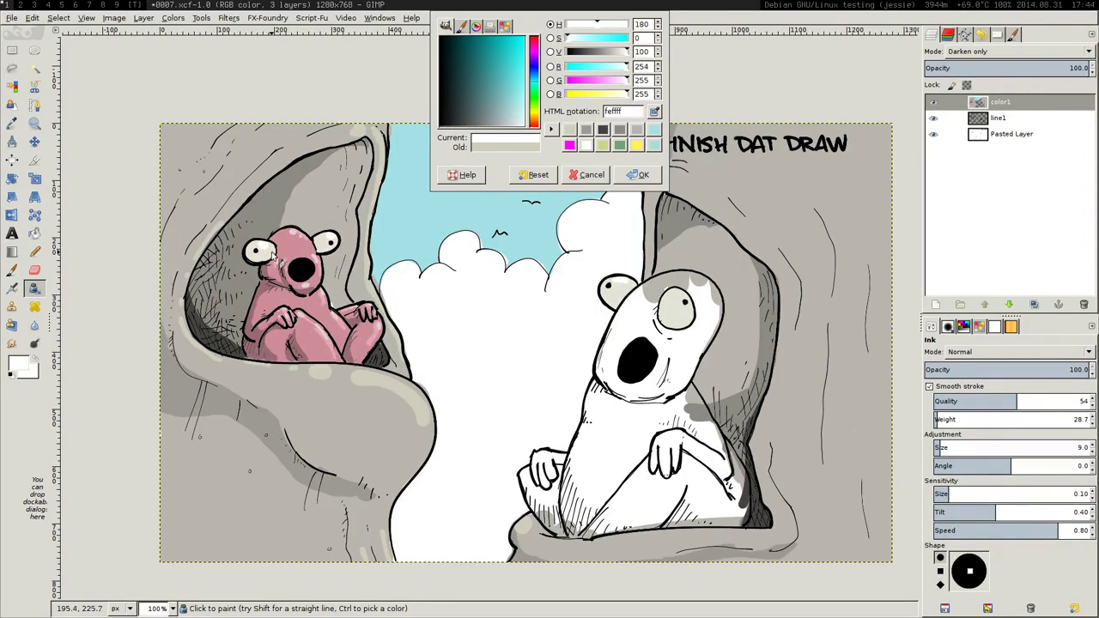
pyautogui.press('[')
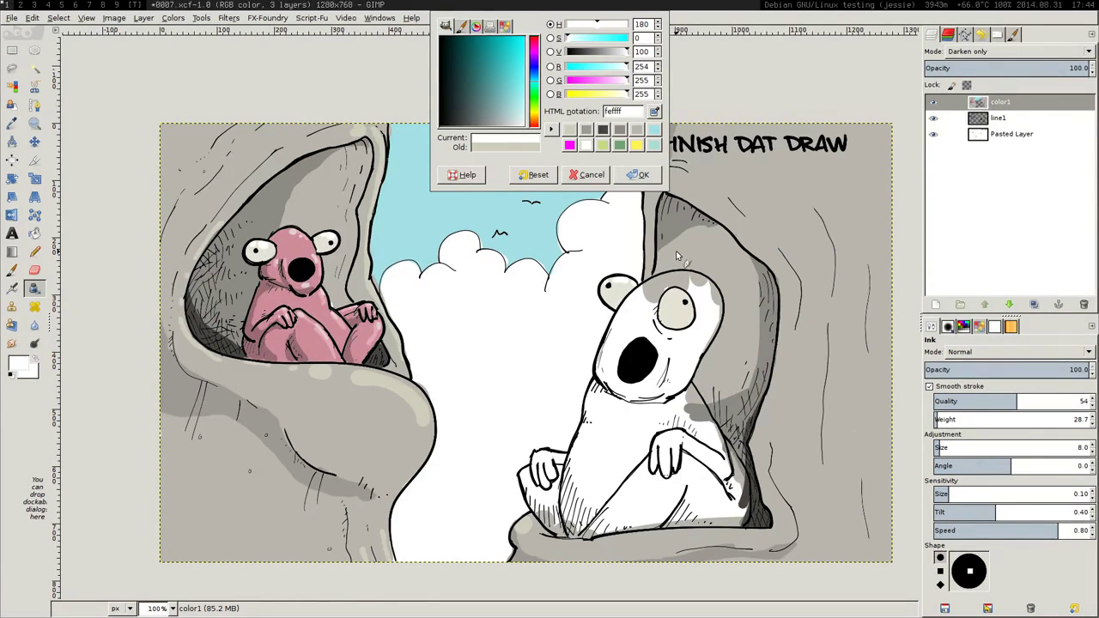
# - Change the foreground colour to ochre cab16d
pyautogui.moveTo(627, 67); pyautogui.dragTo(597, 82)
pyautogui.click(606, 53)
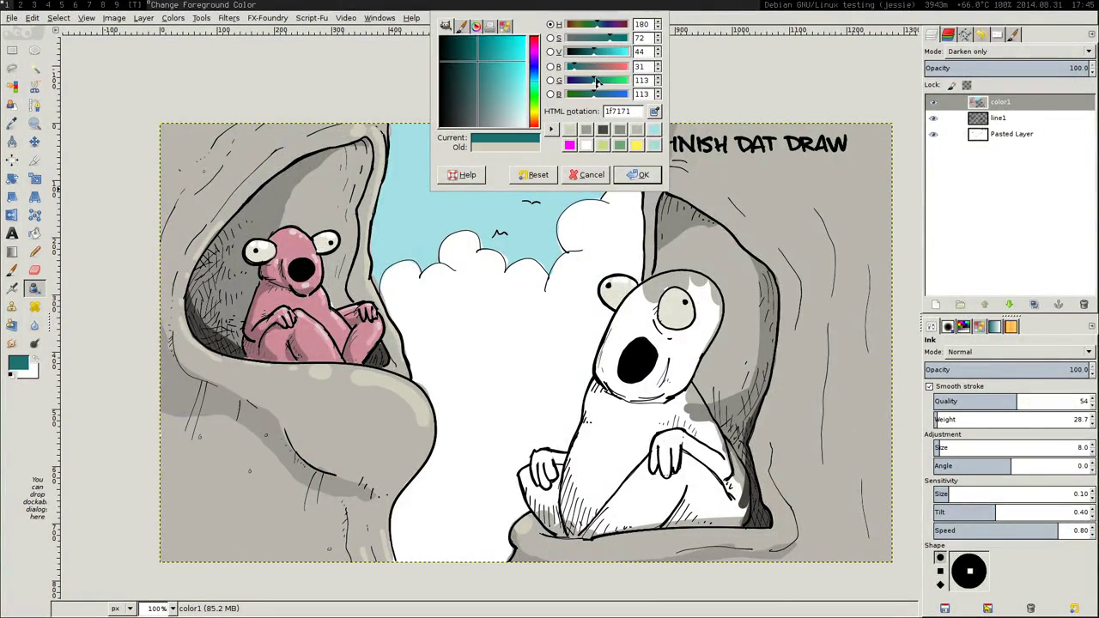
pyautogui.click(477, 26)
pyautogui.moveTo(491, 84); pyautogui.dragTo(496, 74)
pyautogui.moveTo(522, 73); pyautogui.dragTo(498, 77)
pyautogui.moveTo(521, 58); pyautogui.dragTo(518, 53)
pyautogui.moveTo(498, 92)
pyautogui.mouseDown()
pyautogui.moveTo(496, 70)
pyautogui.moveTo(494, 83)
pyautogui.mouseUp()
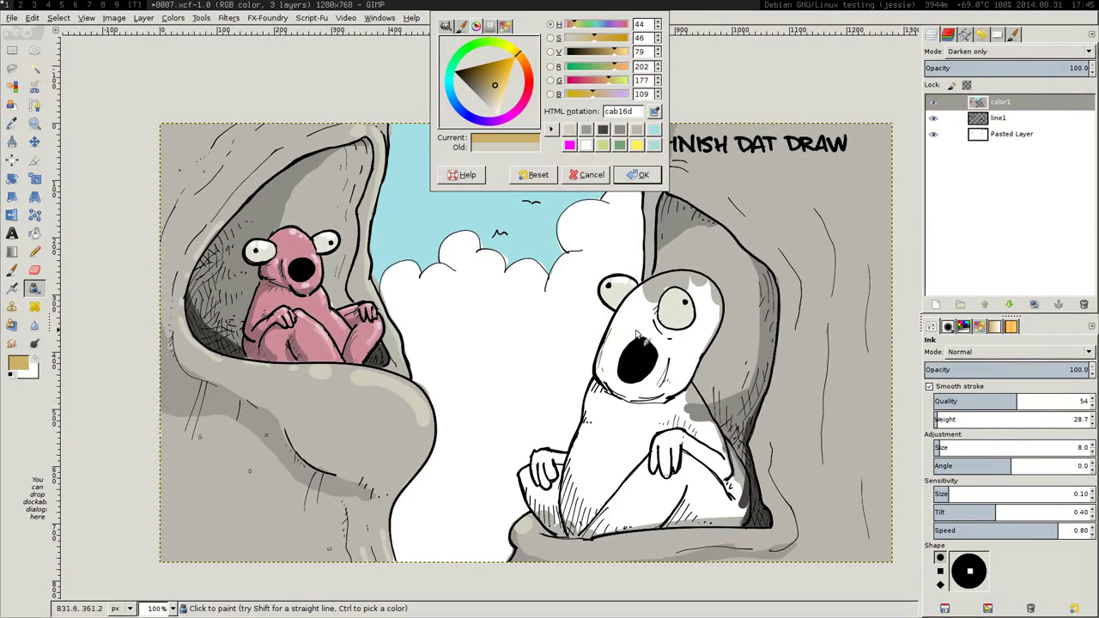
# - Raise the ink size to 14.0 and begin colouring the right creature's face and forehead in ochre
pyautogui.moveTo(639, 309); pyautogui.dragTo(616, 352)
pyautogui.press(']')
pyautogui.press(']')
pyautogui.press(']')
pyautogui.press(']')
pyautogui.press(']')
pyautogui.press(']')
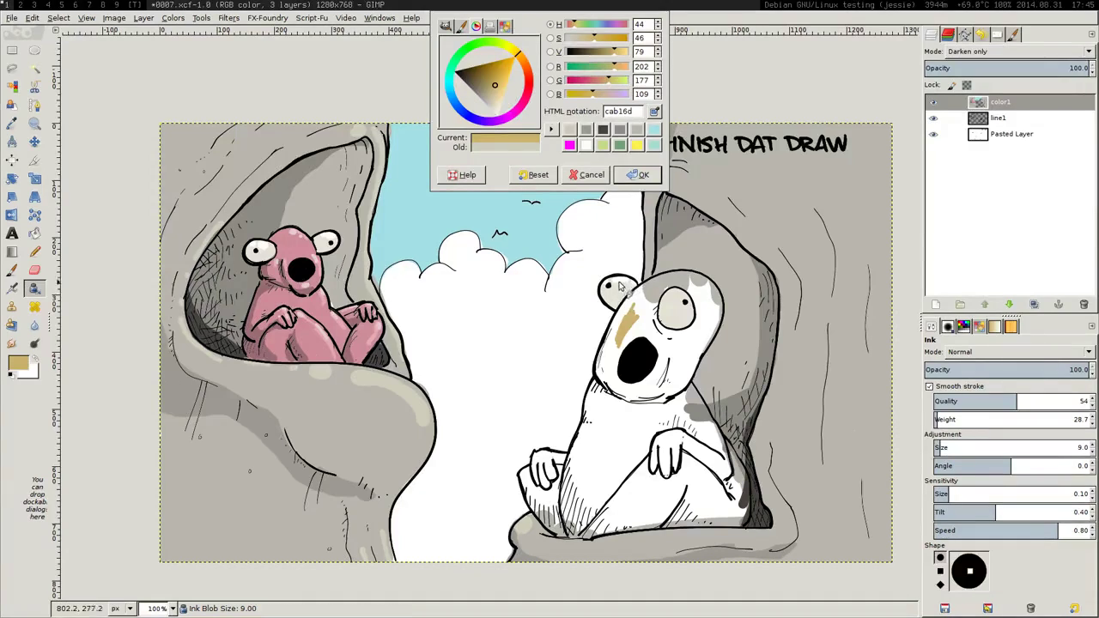
pyautogui.moveTo(637, 308); pyautogui.dragTo(616, 331)
pyautogui.moveTo(650, 288)
pyautogui.mouseDown()
pyautogui.moveTo(607, 348)
pyautogui.moveTo(624, 320)
pyautogui.moveTo(673, 304)
pyautogui.moveTo(648, 330)
pyautogui.moveTo(656, 289)
pyautogui.moveTo(663, 333)
pyautogui.mouseUp()
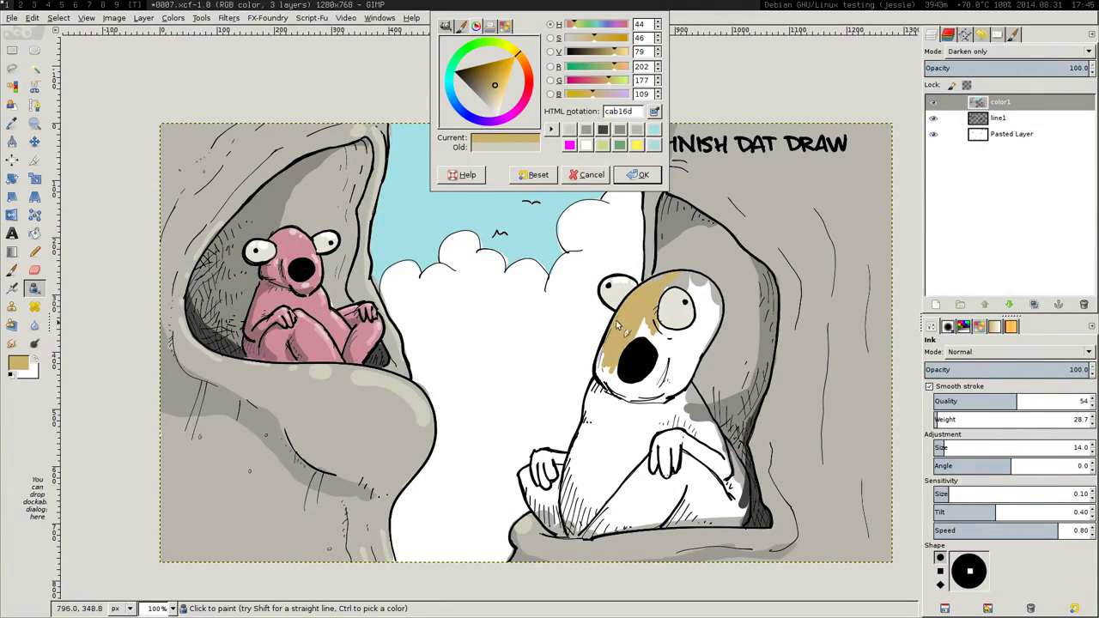
# - Colour the rest of the right creature's head and start its neck and chest, enlarging the ink size to 51.0
pyautogui.moveTo(653, 300)
pyautogui.mouseDown()
pyautogui.moveTo(692, 278)
pyautogui.moveTo(705, 289)
pyautogui.moveTo(688, 292)
pyautogui.moveTo(698, 330)
pyautogui.moveTo(712, 291)
pyautogui.moveTo(718, 314)
pyautogui.moveTo(704, 327)
pyautogui.moveTo(712, 306)
pyautogui.moveTo(690, 343)
pyautogui.moveTo(716, 313)
pyautogui.moveTo(712, 336)
pyautogui.moveTo(703, 327)
pyautogui.moveTo(675, 339)
pyautogui.moveTo(642, 332)
pyautogui.moveTo(639, 347)
pyautogui.moveTo(645, 328)
pyautogui.moveTo(668, 341)
pyautogui.moveTo(664, 374)
pyautogui.moveTo(712, 339)
pyautogui.moveTo(676, 385)
pyautogui.moveTo(682, 372)
pyautogui.moveTo(640, 347)
pyautogui.moveTo(625, 369)
pyautogui.moveTo(608, 343)
pyautogui.moveTo(604, 380)
pyautogui.moveTo(618, 393)
pyautogui.moveTo(613, 376)
pyautogui.moveTo(627, 379)
pyautogui.moveTo(622, 402)
pyautogui.moveTo(642, 370)
pyautogui.moveTo(616, 407)
pyautogui.moveTo(619, 450)
pyautogui.mouseUp()
pyautogui.press(']')
pyautogui.press(']')
pyautogui.press(']')
pyautogui.press(']')
pyautogui.press(']')
pyautogui.press(']')
pyautogui.press(']')
pyautogui.press(']')
pyautogui.press(']')
pyautogui.press(']')
pyautogui.press(']')
pyautogui.press(']')
pyautogui.press(']')
pyautogui.press(']')
pyautogui.press(']')
pyautogui.press(']')
pyautogui.press(']')
pyautogui.press(']')
pyautogui.press(']')
pyautogui.press(']')
pyautogui.press(']')
pyautogui.press(']')
pyautogui.press(']')
pyautogui.press(']')
pyautogui.press(']')
pyautogui.press(']')
pyautogui.press(']')
pyautogui.press(']')
pyautogui.moveTo(622, 409); pyautogui.dragTo(606, 452)
pyautogui.press(']')
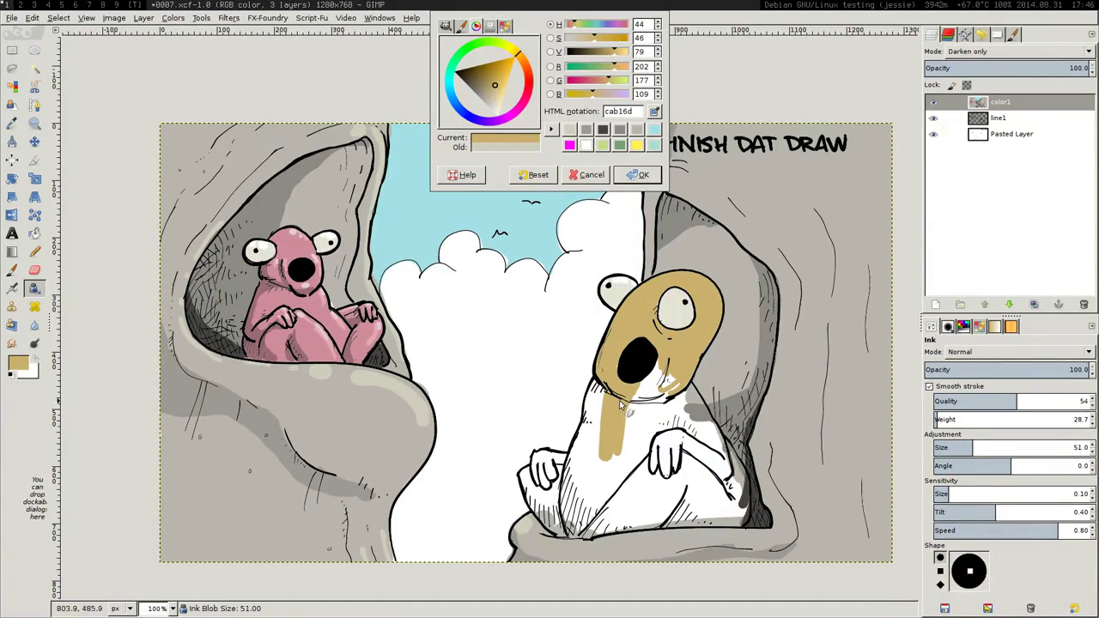
# - Colour the right creature's torso, arms and legs in ochre, reducing the ink size to 21.0 for the remaining gaps
pyautogui.moveTo(604, 386)
pyautogui.mouseDown()
pyautogui.moveTo(573, 526)
pyautogui.moveTo(620, 495)
pyautogui.moveTo(633, 444)
pyautogui.moveTo(624, 451)
pyautogui.moveTo(626, 360)
pyautogui.moveTo(659, 384)
pyautogui.moveTo(655, 437)
pyautogui.moveTo(677, 427)
pyautogui.moveTo(699, 448)
pyautogui.moveTo(681, 380)
pyautogui.moveTo(734, 477)
pyautogui.moveTo(734, 507)
pyautogui.moveTo(697, 387)
pyautogui.moveTo(668, 406)
pyautogui.moveTo(695, 454)
pyautogui.moveTo(664, 470)
pyautogui.moveTo(632, 467)
pyautogui.moveTo(682, 499)
pyautogui.moveTo(638, 511)
pyautogui.moveTo(700, 510)
pyautogui.moveTo(712, 480)
pyautogui.moveTo(632, 476)
pyautogui.moveTo(704, 489)
pyautogui.mouseUp()
pyautogui.press('[')
pyautogui.press('[')
pyautogui.press('[')
pyautogui.press('[')
pyautogui.press('[')
pyautogui.press('[')
pyautogui.press('[')
pyautogui.press('[')
pyautogui.press('[')
pyautogui.press('[')
pyautogui.press('[')
pyautogui.press('[')
pyautogui.press('[')
pyautogui.press('[')
pyautogui.press('[')
pyautogui.press('[')
pyautogui.press('[')
pyautogui.press('[')
pyautogui.press('[')
pyautogui.press('[')
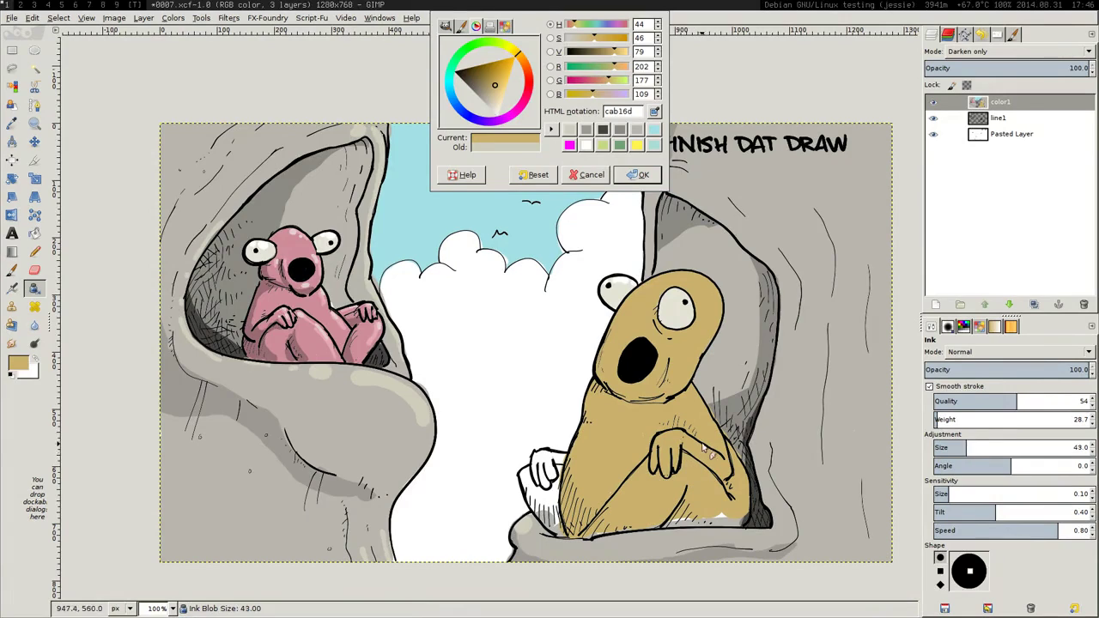
pyautogui.moveTo(706, 520)
pyautogui.mouseDown()
pyautogui.moveTo(746, 515)
pyautogui.moveTo(738, 500)
pyautogui.moveTo(740, 520)
pyautogui.moveTo(707, 524)
pyautogui.mouseUp()
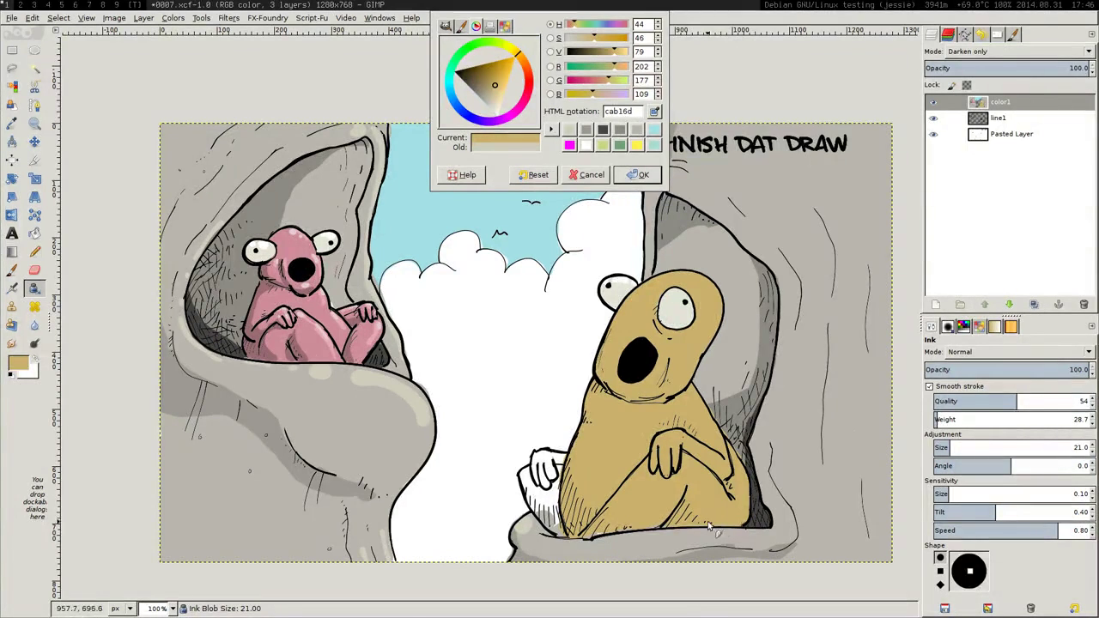
pyautogui.moveTo(545, 513)
pyautogui.mouseDown()
pyautogui.moveTo(526, 480)
pyautogui.moveTo(550, 455)
pyautogui.moveTo(550, 496)
pyautogui.moveTo(532, 489)
pyautogui.moveTo(561, 470)
pyautogui.mouseUp()
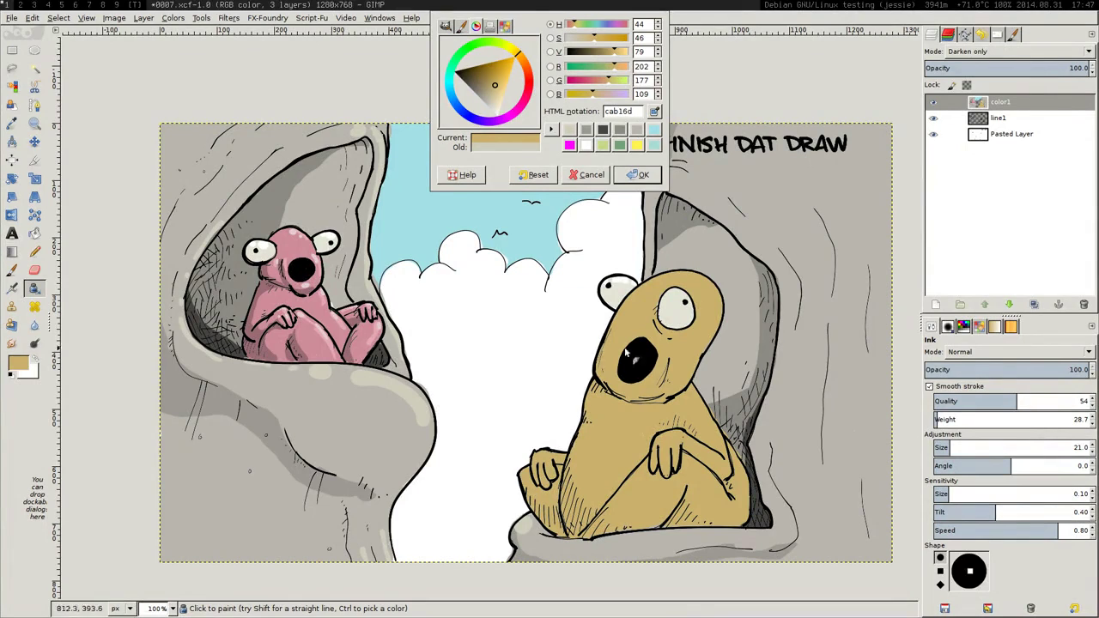
# - Darken the ochre to a49059 and paint shadows under the right creature's chin, above its arm and along its legs
pyautogui.moveTo(495, 85); pyautogui.dragTo(486, 93)
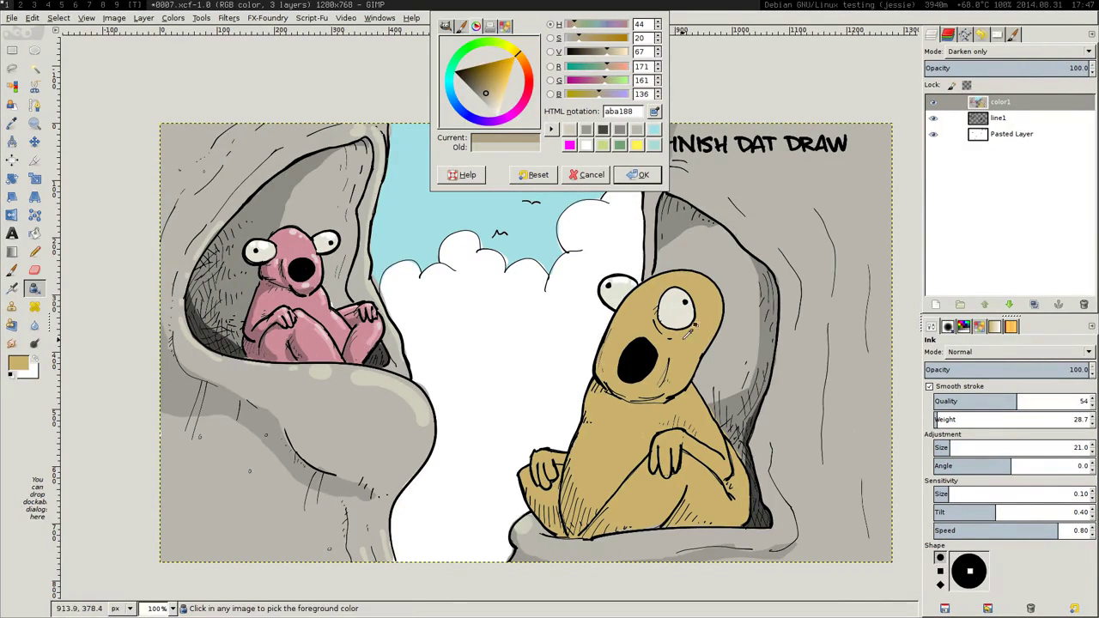
pyautogui.click(589, 174)
pyautogui.click(19, 363)
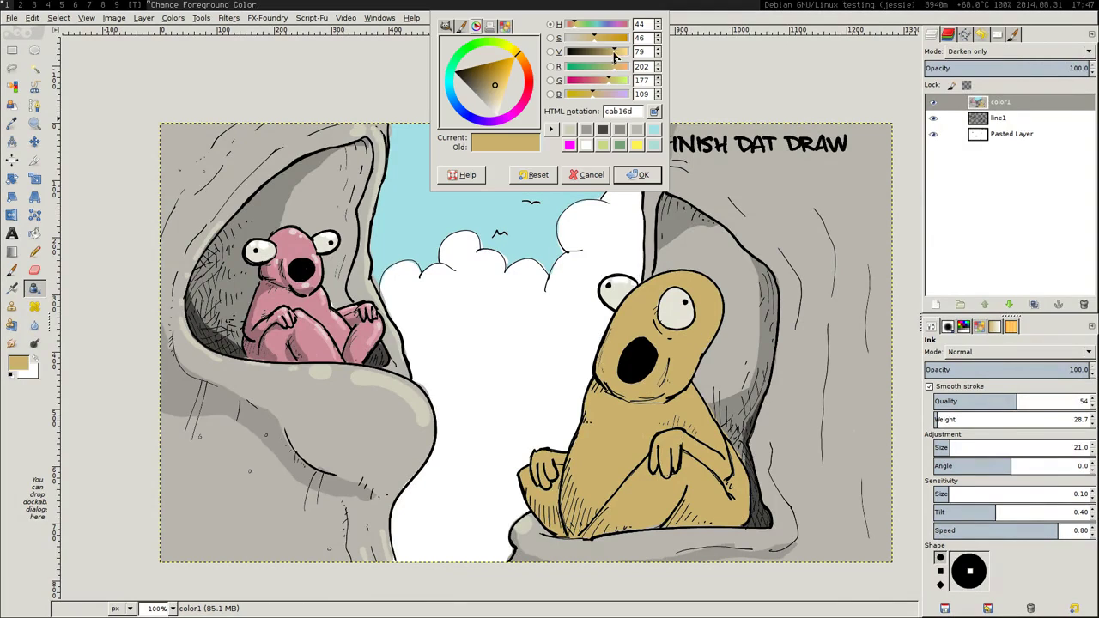
pyautogui.moveTo(614, 52); pyautogui.dragTo(607, 52)
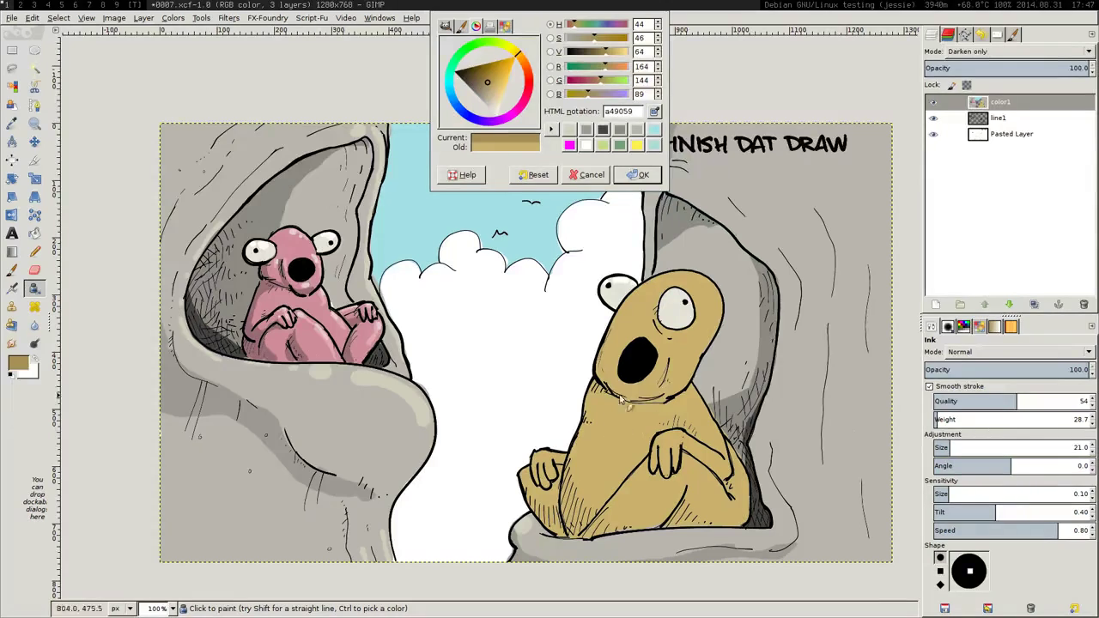
pyautogui.moveTo(607, 384)
pyautogui.mouseDown()
pyautogui.moveTo(665, 394)
pyautogui.moveTo(627, 403)
pyautogui.moveTo(594, 384)
pyautogui.mouseUp()
pyautogui.moveTo(676, 423); pyautogui.dragTo(683, 422)
pyautogui.moveTo(675, 502)
pyautogui.mouseDown()
pyautogui.moveTo(708, 524)
pyautogui.moveTo(680, 524)
pyautogui.moveTo(743, 515)
pyautogui.mouseUp()
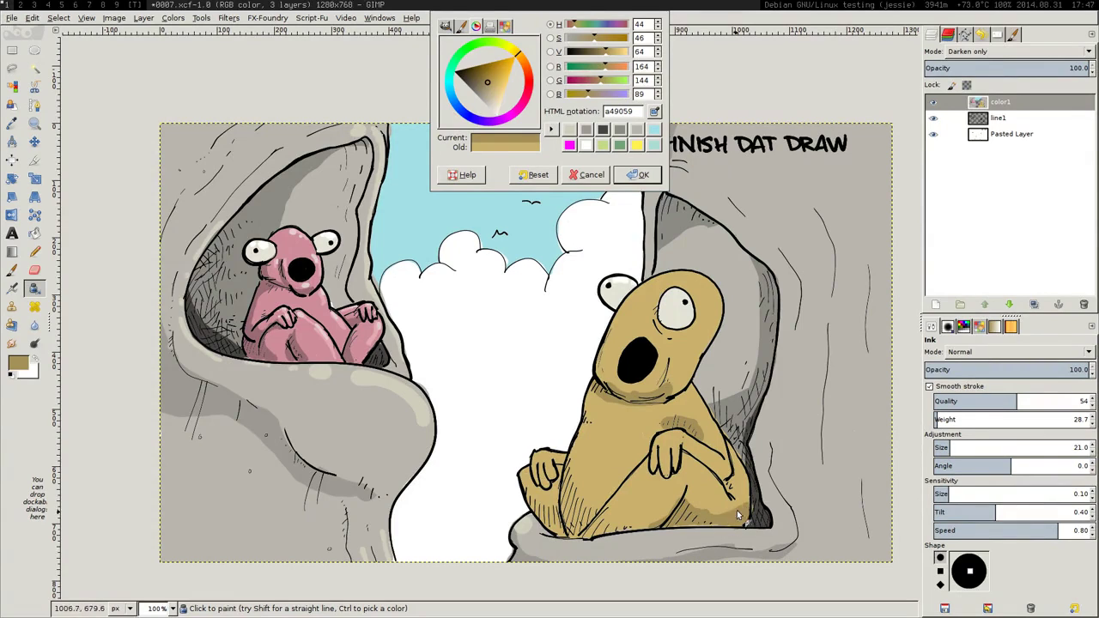
pyautogui.moveTo(539, 518)
pyautogui.mouseDown()
pyautogui.moveTo(576, 529)
pyautogui.moveTo(570, 514)
pyautogui.moveTo(578, 526)
pyautogui.moveTo(597, 517)
pyautogui.moveTo(586, 537)
pyautogui.moveTo(616, 546)
pyautogui.mouseUp()
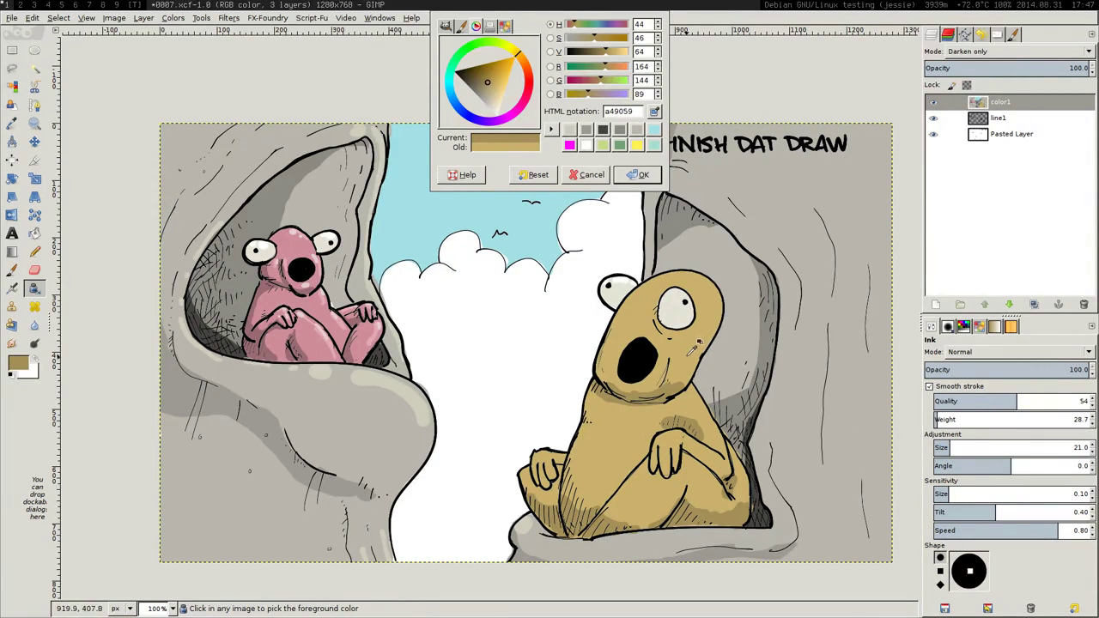
# - Refine the shading on the right creature's arm and around its eye, sampling its light and dark ochre tones
pyautogui.keyDown('ctrl'); pyautogui.click(688, 361); pyautogui.keyUp('ctrl')
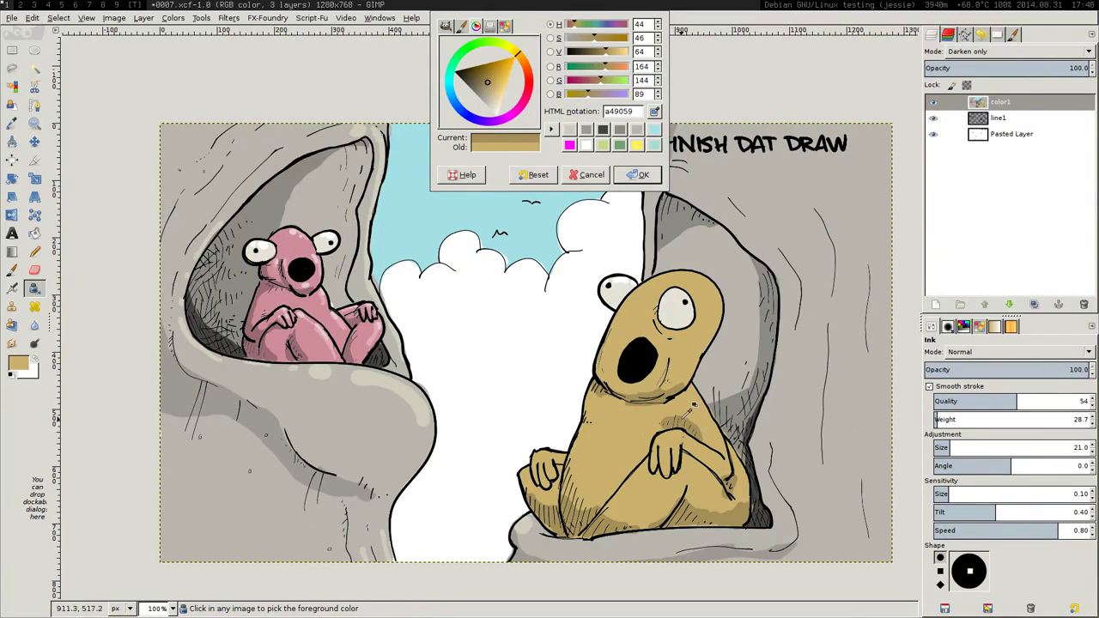
pyautogui.keyDown('ctrl'); pyautogui.click(724, 476); pyautogui.keyUp('ctrl')
pyautogui.moveTo(714, 456)
pyautogui.mouseDown()
pyautogui.moveTo(742, 474)
pyautogui.moveTo(736, 463)
pyautogui.moveTo(737, 483)
pyautogui.moveTo(696, 453)
pyautogui.moveTo(687, 477)
pyautogui.moveTo(691, 466)
pyautogui.moveTo(733, 504)
pyautogui.mouseUp()
pyautogui.keyDown('ctrl'); pyautogui.click(737, 463); pyautogui.keyUp('ctrl')
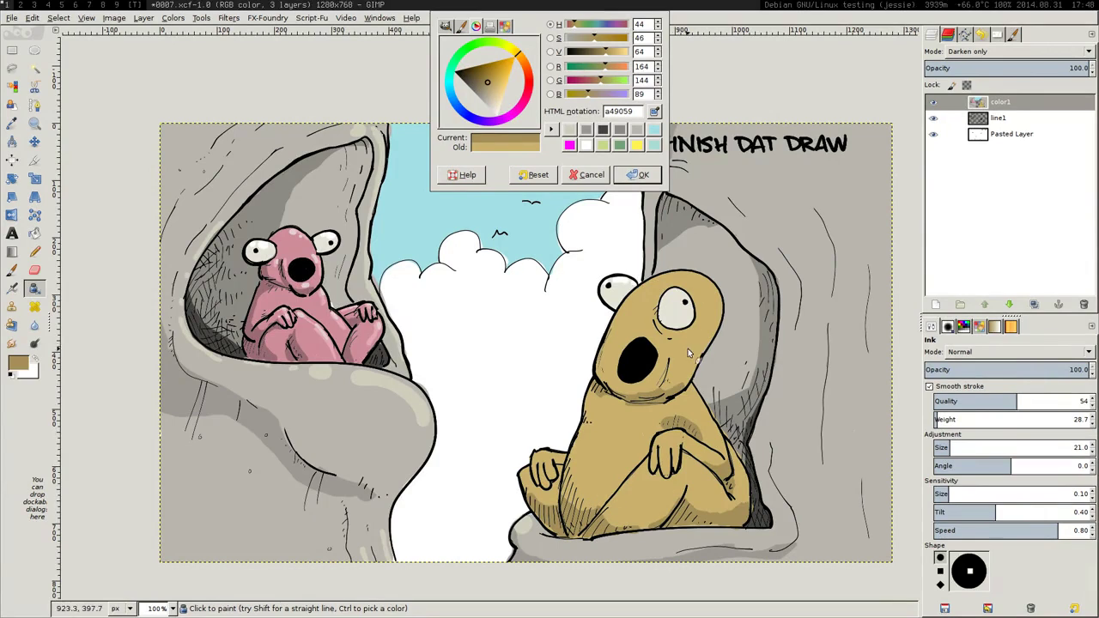
pyautogui.moveTo(689, 352)
pyautogui.mouseDown()
pyautogui.moveTo(689, 333)
pyautogui.moveTo(677, 338)
pyautogui.mouseUp()
pyautogui.keyDown('ctrl'); pyautogui.click(706, 307); pyautogui.keyUp('ctrl')
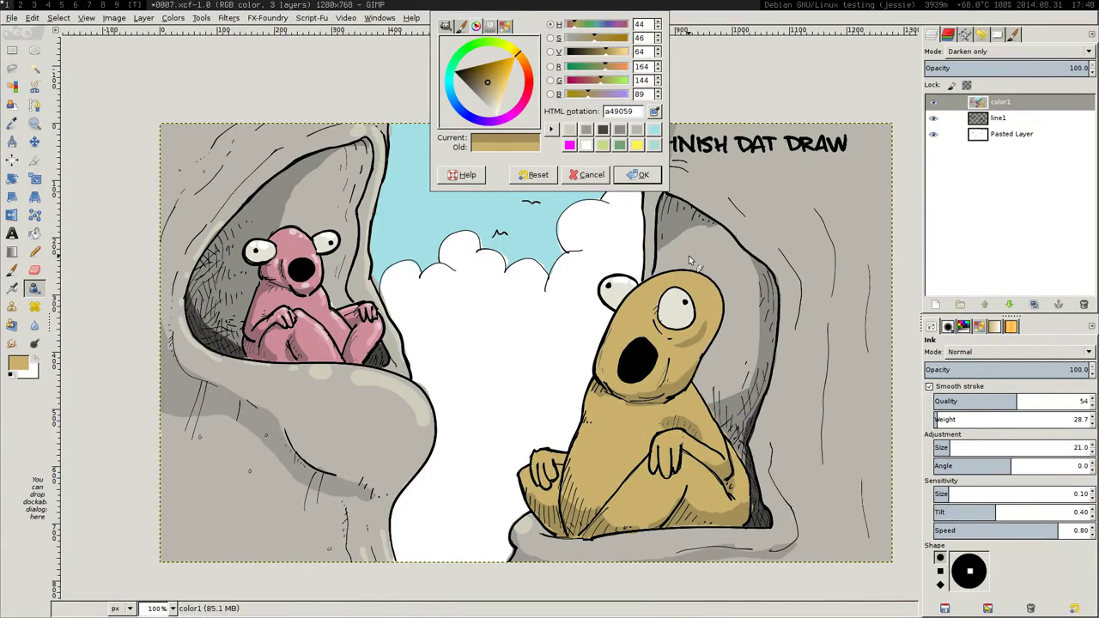
# - Lighten the ochre to ddc37d, reduce the ink size to 11.0 and paint highlights on the right creature's head and limbs
pyautogui.click(593, 40)
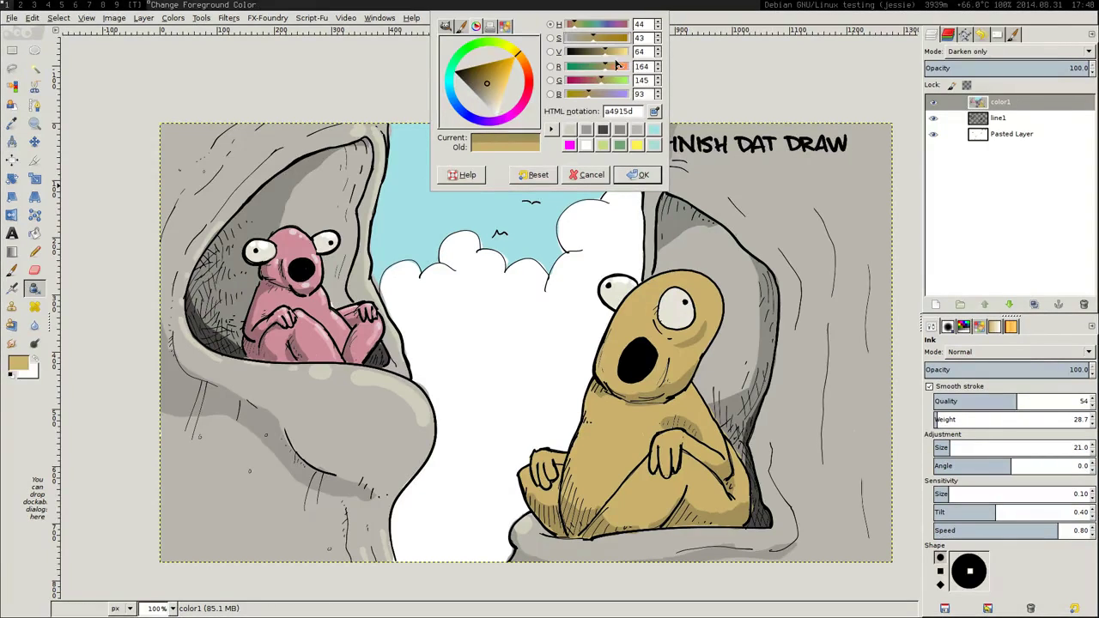
pyautogui.click(621, 52)
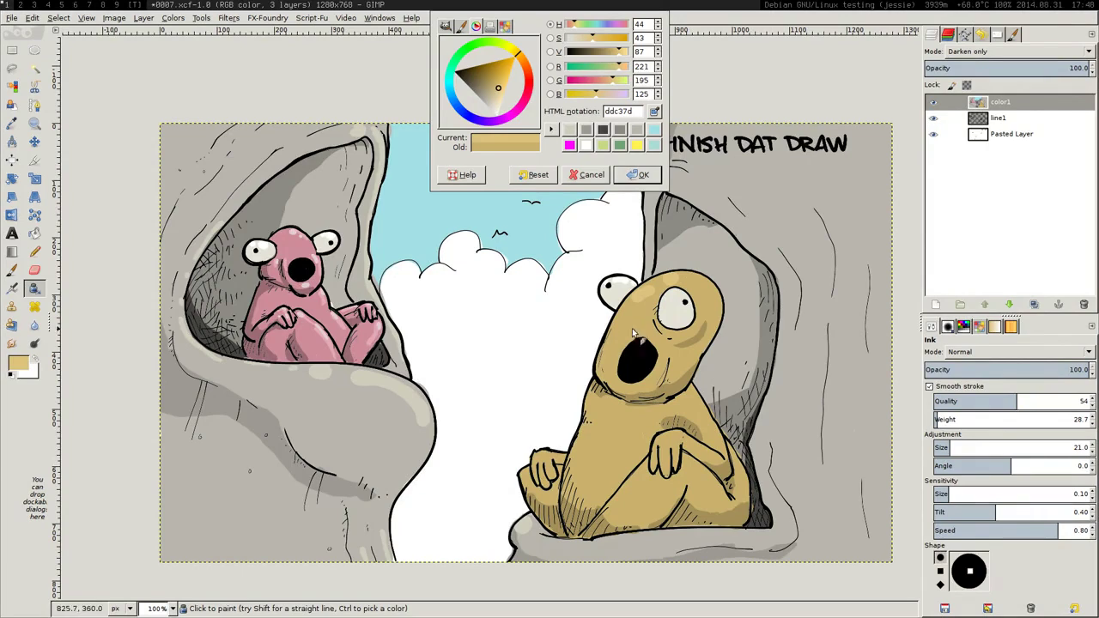
pyautogui.press('[')
pyautogui.press('[')
pyautogui.press('[')
pyautogui.press('[')
pyautogui.press('[')
pyautogui.press('[')
pyautogui.press('[')
pyautogui.press('[')
pyautogui.press('[')
pyautogui.press('[')
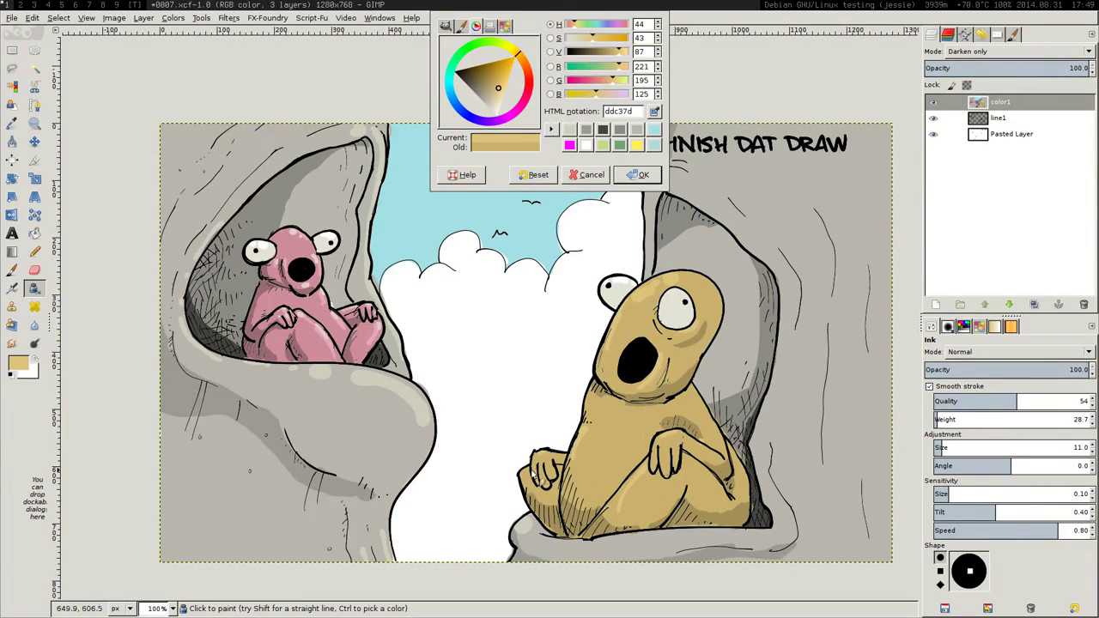
# - Close the colour chooser, reset the colours to default black and white, and switch to the Rectangle Select tool
pyautogui.click(637, 174)
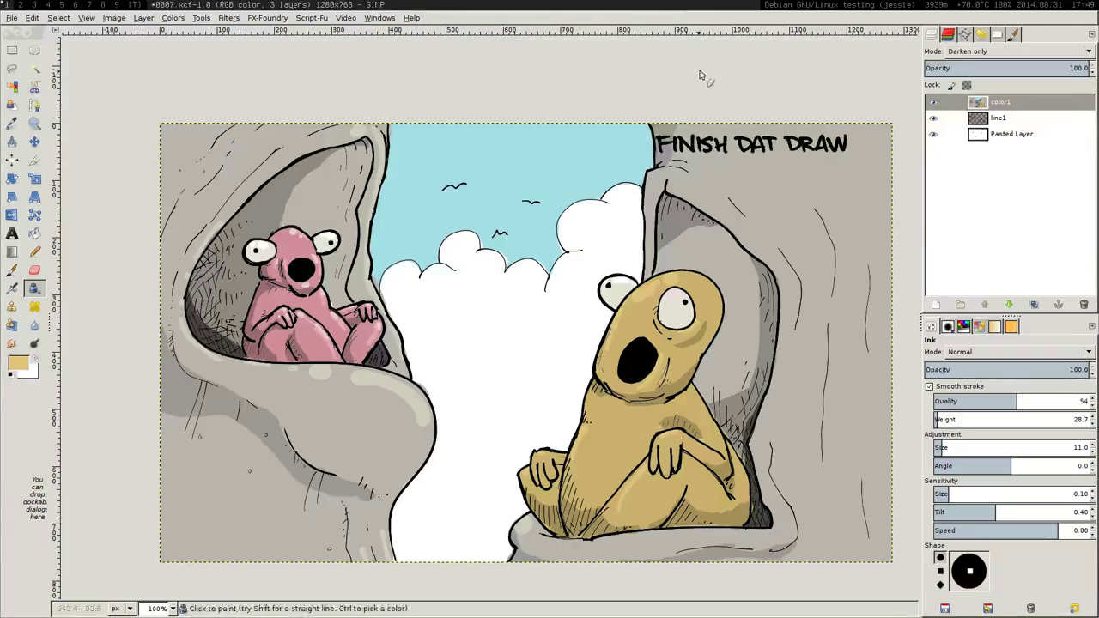
pyautogui.moveTo(582, 428); pyautogui.dragTo(563, 396)
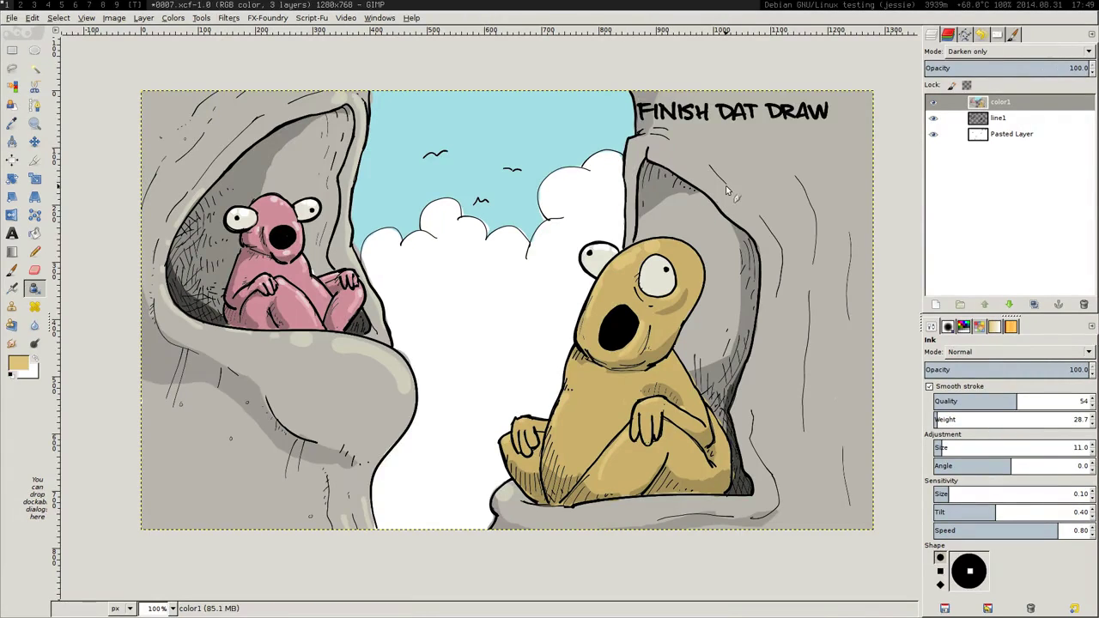
pyautogui.press('d')
pyautogui.press('r')
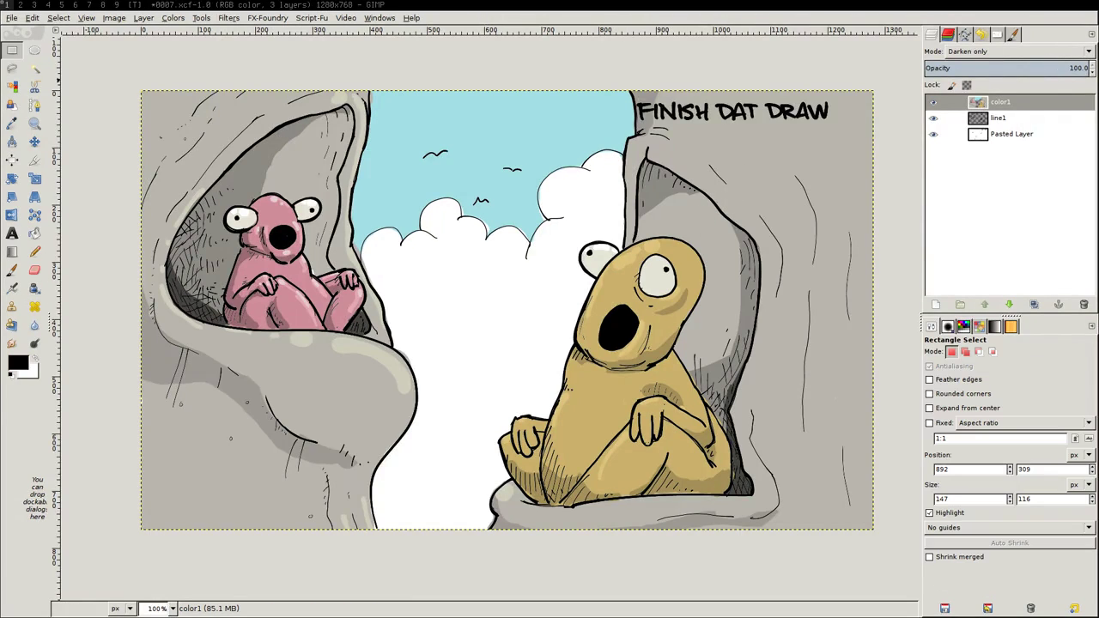